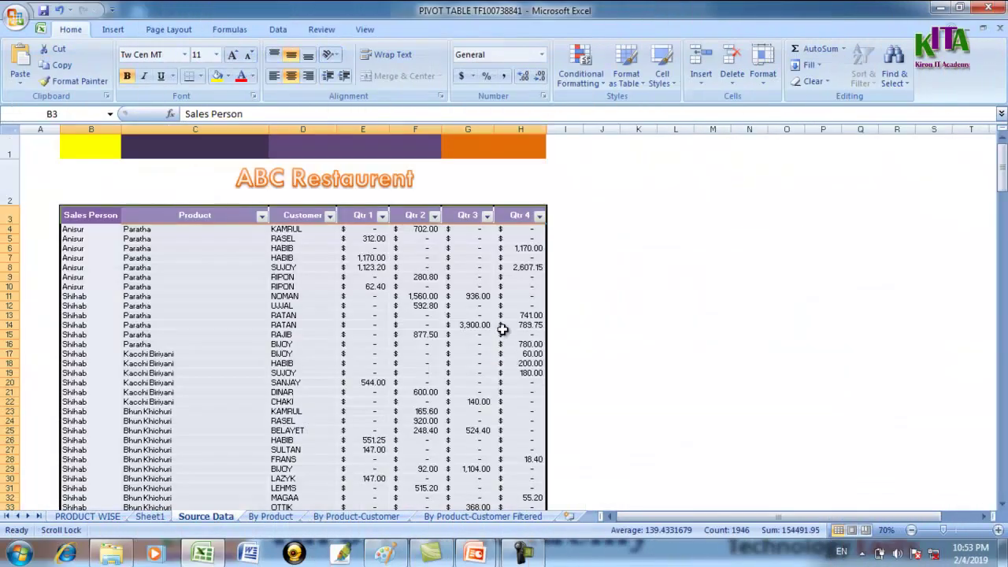
Clear the selection and scroll through the ABC Restaurent sales records to review them.
{"action": "left_click", "coordinate": [623, 276]}
{"action": "scroll", "coordinate": [311, 313], "scroll_direction": "down", "scroll_amount": 1}
{"action": "scroll", "coordinate": [315, 315], "scroll_direction": "up", "scroll_amount": 1}
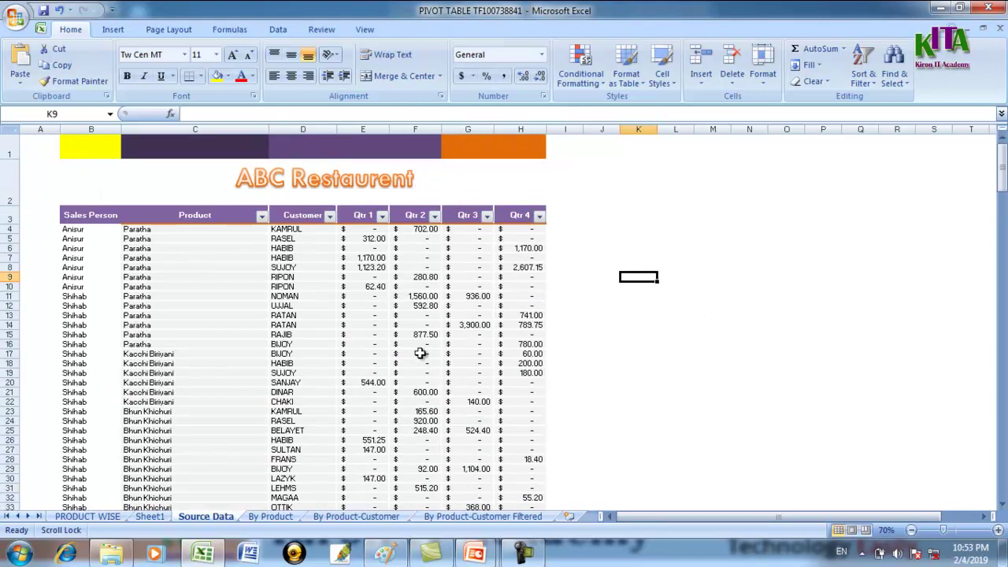
{"action": "scroll", "coordinate": [248, 292], "scroll_direction": "down", "scroll_amount": 2}
{"action": "scroll", "coordinate": [248, 294], "scroll_direction": "down", "scroll_amount": 6}
{"action": "scroll", "coordinate": [248, 294], "scroll_direction": "down", "scroll_amount": 5}
{"action": "scroll", "coordinate": [247, 294], "scroll_direction": "down", "scroll_amount": 5}
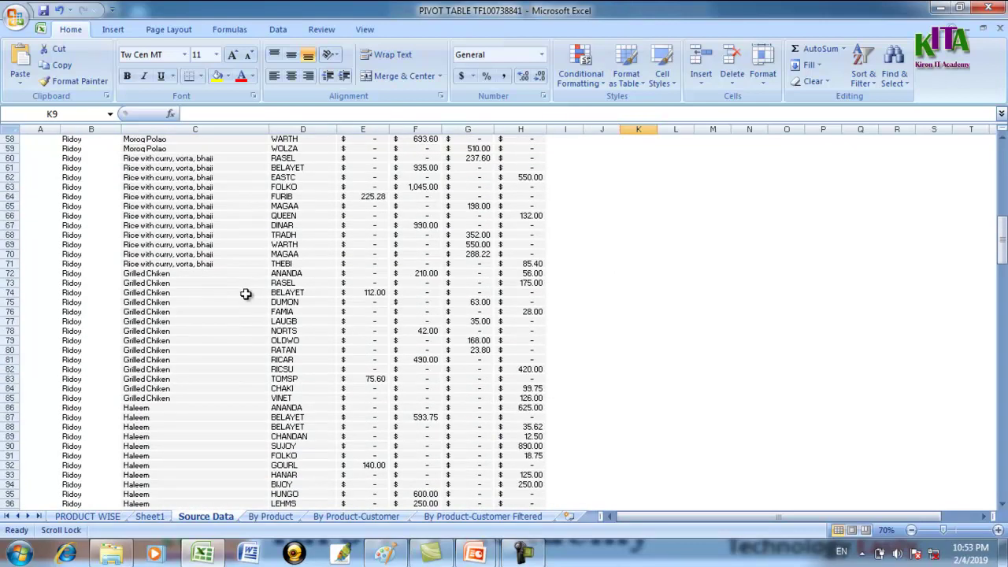
{"action": "scroll", "coordinate": [246, 294], "scroll_direction": "down", "scroll_amount": 10}
{"action": "scroll", "coordinate": [245, 299], "scroll_direction": "down", "scroll_amount": 6}
{"action": "scroll", "coordinate": [244, 307], "scroll_direction": "down", "scroll_amount": 5}
{"action": "scroll", "coordinate": [243, 312], "scroll_direction": "down", "scroll_amount": 6}
{"action": "scroll", "coordinate": [246, 299], "scroll_direction": "up", "scroll_amount": 20}
{"action": "scroll", "coordinate": [245, 299], "scroll_direction": "up", "scroll_amount": 8}
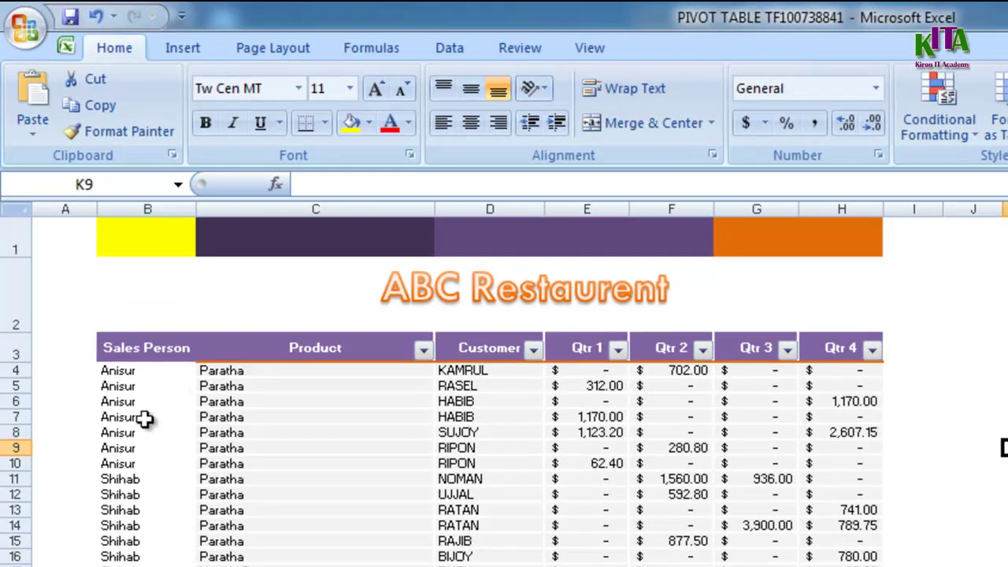
Point out the Product, Customer and quarterly sales columns while browsing the table.
{"action": "left_click", "coordinate": [309, 375]}
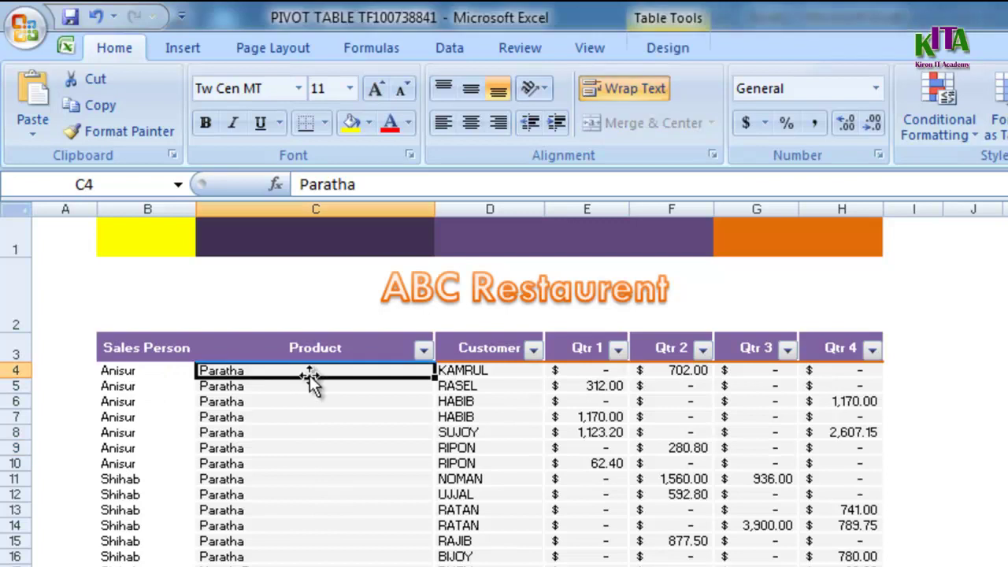
{"action": "left_click", "coordinate": [490, 369]}
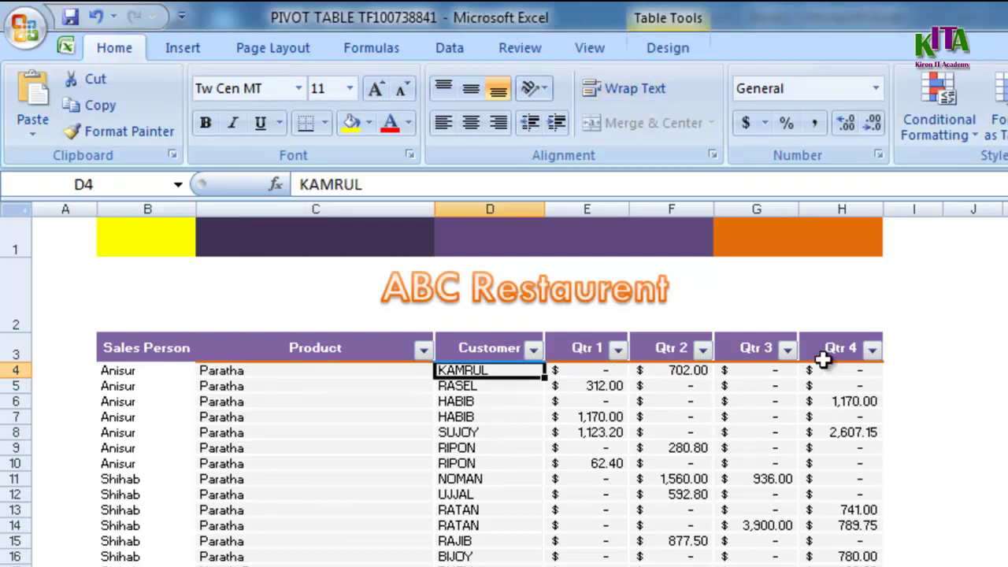
{"action": "left_click", "coordinate": [600, 385]}
{"action": "left_click", "coordinate": [610, 367]}
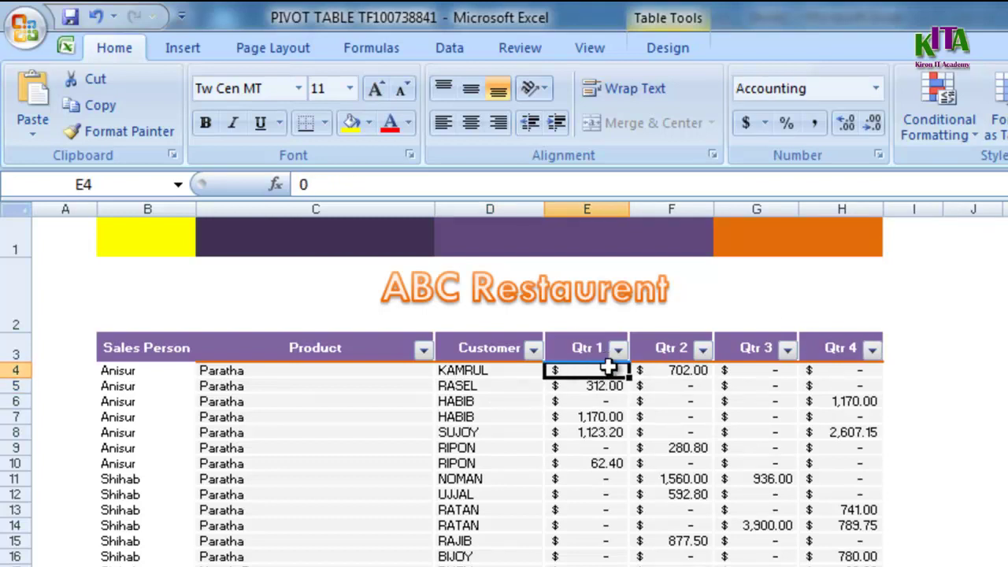
{"action": "scroll", "coordinate": [830, 515], "scroll_direction": "down", "scroll_amount": 2}
{"action": "scroll", "coordinate": [828, 509], "scroll_direction": "up", "scroll_amount": 2}
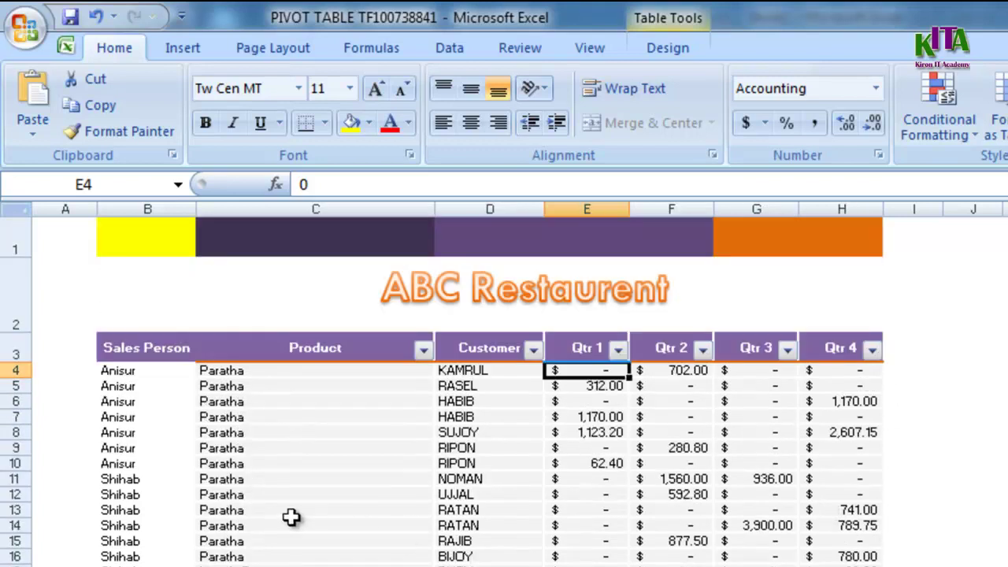
{"action": "scroll", "coordinate": [492, 555], "scroll_direction": "down", "scroll_amount": 5}
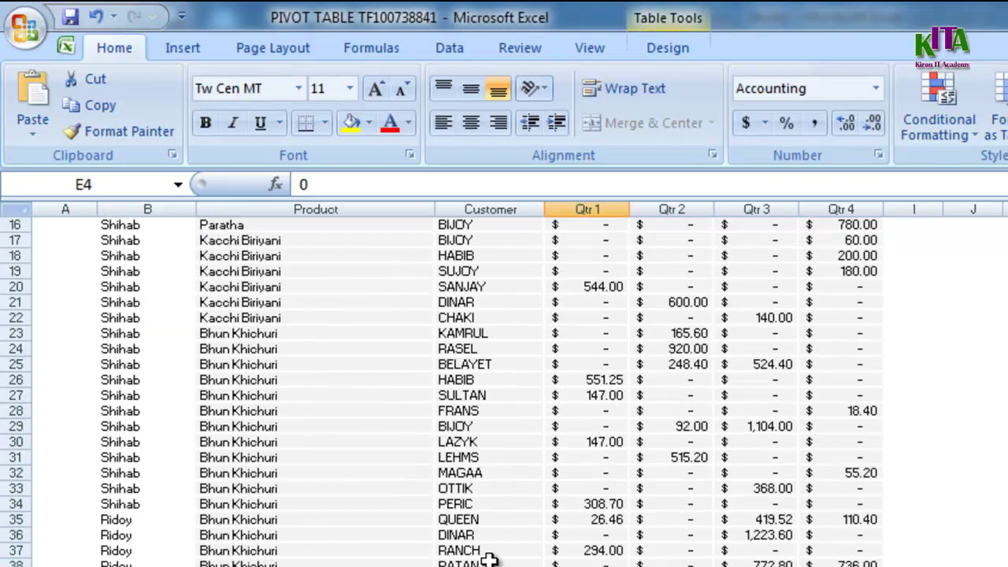
{"action": "scroll", "coordinate": [492, 555], "scroll_direction": "down", "scroll_amount": 9}
{"action": "scroll", "coordinate": [489, 556], "scroll_direction": "down", "scroll_amount": 3}
{"action": "scroll", "coordinate": [487, 558], "scroll_direction": "down", "scroll_amount": 9}
{"action": "scroll", "coordinate": [486, 557], "scroll_direction": "down", "scroll_amount": 8}
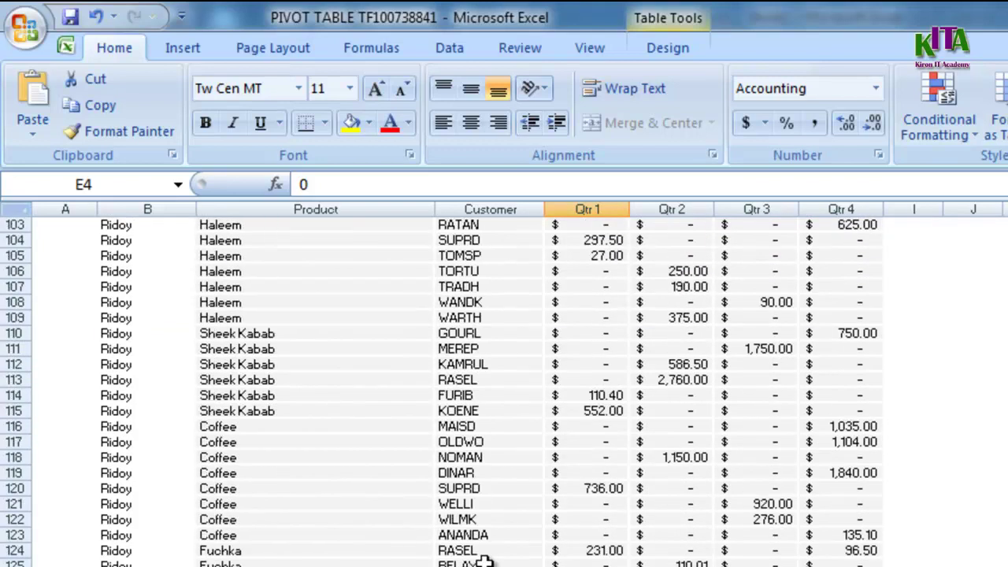
{"action": "scroll", "coordinate": [486, 558], "scroll_direction": "up", "scroll_amount": 13}
{"action": "scroll", "coordinate": [492, 543], "scroll_direction": "up", "scroll_amount": 7}
{"action": "scroll", "coordinate": [496, 534], "scroll_direction": "up", "scroll_amount": 14}
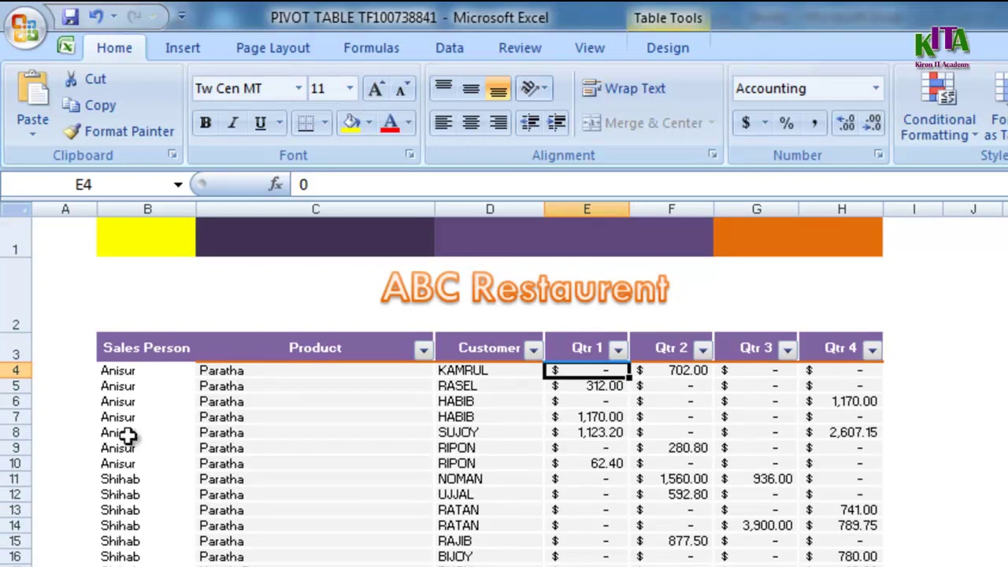
{"action": "scroll", "coordinate": [143, 449], "scroll_direction": "down", "scroll_amount": 4}
{"action": "scroll", "coordinate": [165, 543], "scroll_direction": "down", "scroll_amount": 4}
{"action": "scroll", "coordinate": [175, 558], "scroll_direction": "up", "scroll_amount": 3}
{"action": "scroll", "coordinate": [181, 551], "scroll_direction": "up", "scroll_amount": 5}
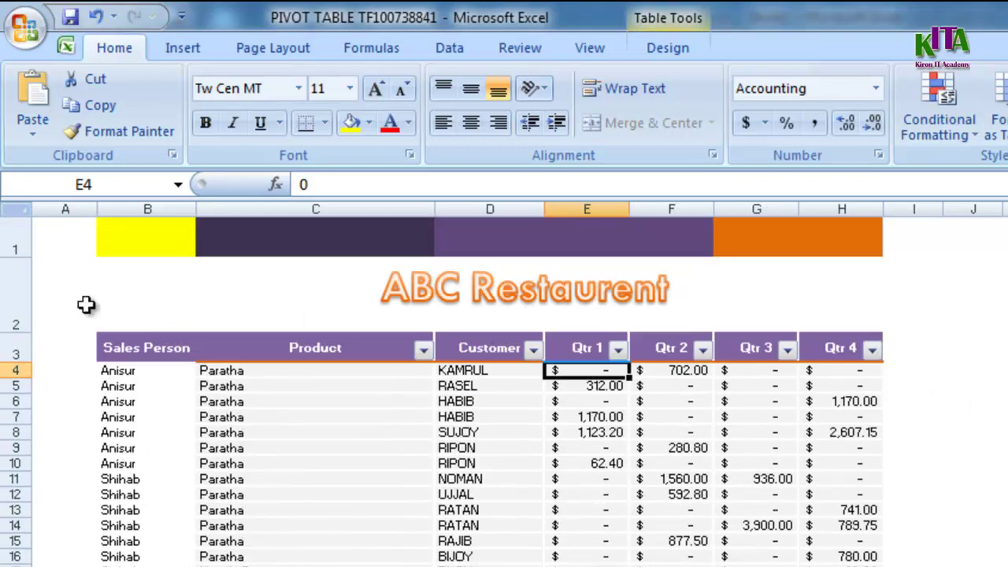
Shrink title row 2 to a height of 44.25.
{"action": "left_click_drag", "start_coordinate": [23, 332], "coordinate": [24, 306]}
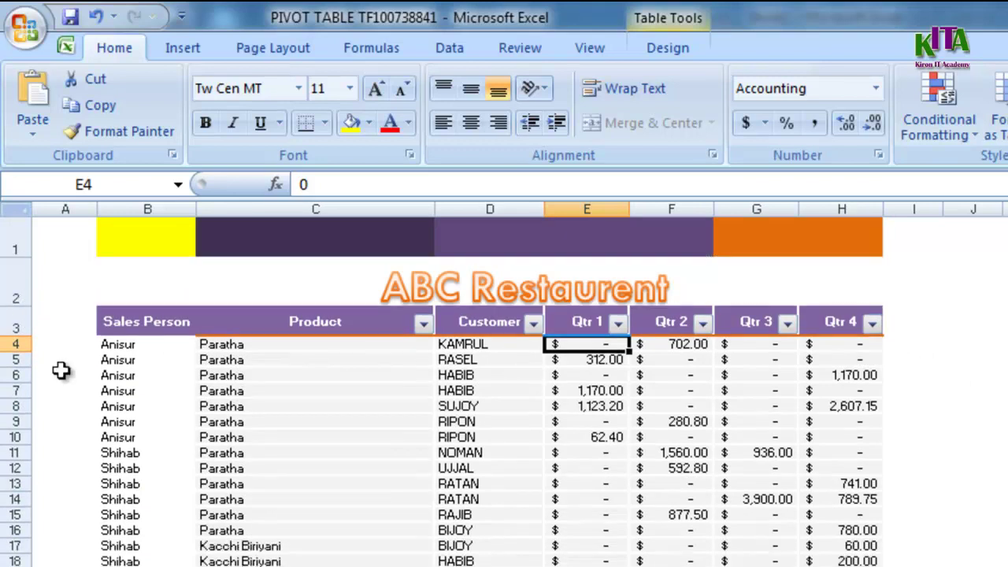
{"action": "left_click", "coordinate": [293, 358]}
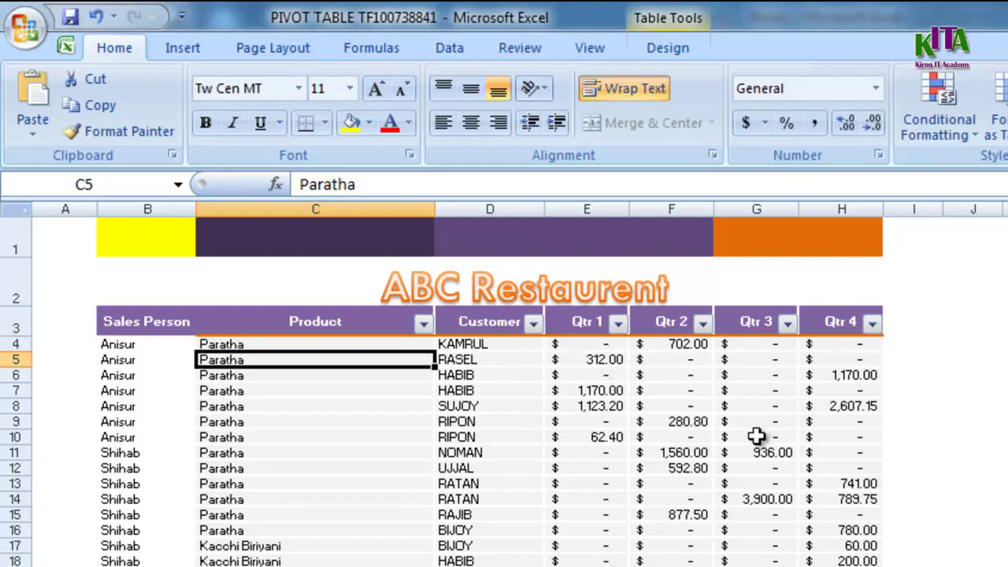
{"action": "scroll", "coordinate": [758, 438], "scroll_direction": "down", "scroll_amount": 7}
{"action": "scroll", "coordinate": [757, 438], "scroll_direction": "down", "scroll_amount": 9}
{"action": "scroll", "coordinate": [756, 440], "scroll_direction": "down", "scroll_amount": 4}
{"action": "scroll", "coordinate": [754, 440], "scroll_direction": "up", "scroll_amount": 4}
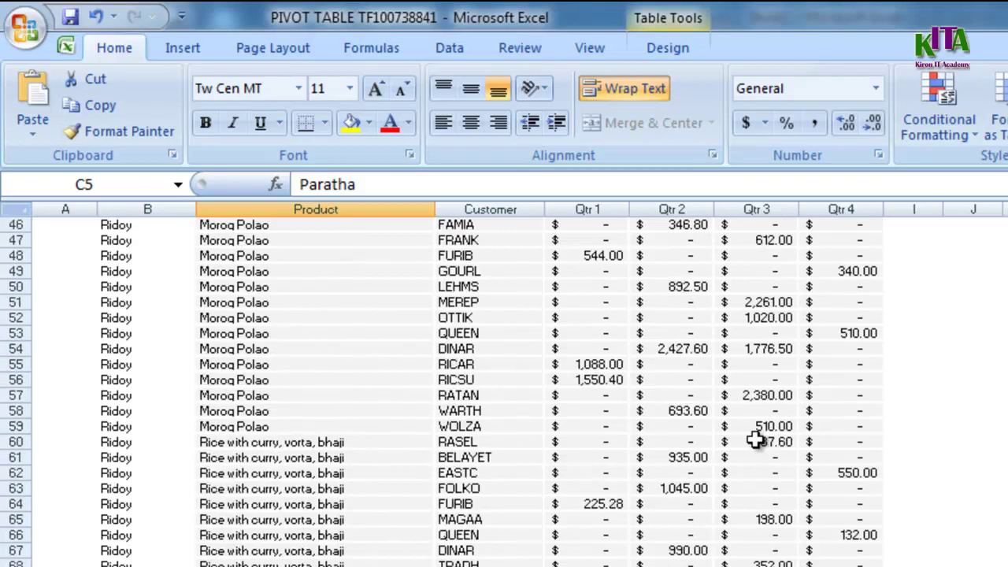
{"action": "scroll", "coordinate": [754, 440], "scroll_direction": "up", "scroll_amount": 12}
{"action": "scroll", "coordinate": [754, 440], "scroll_direction": "up", "scroll_amount": 4}
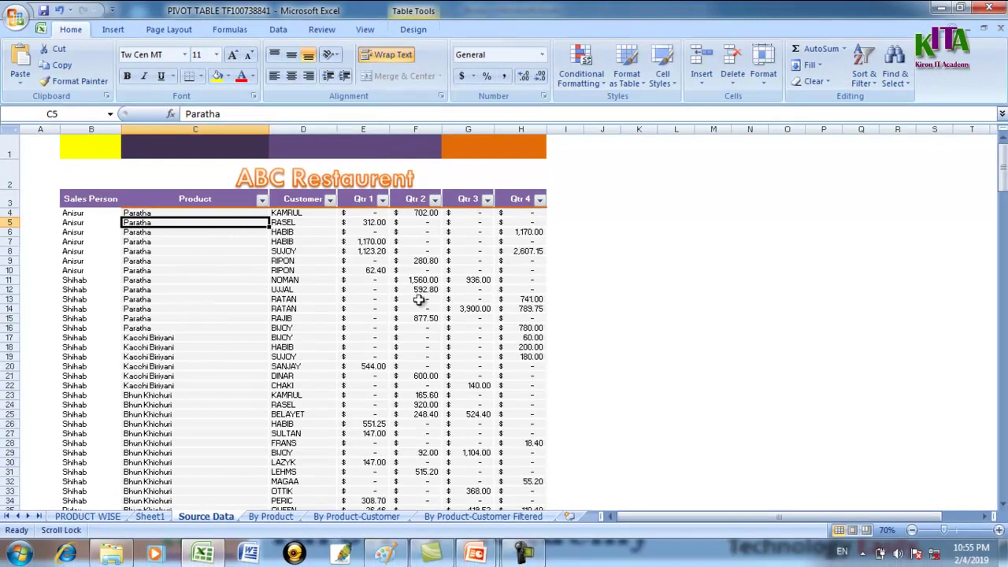
{"action": "left_click", "coordinate": [88, 517]}
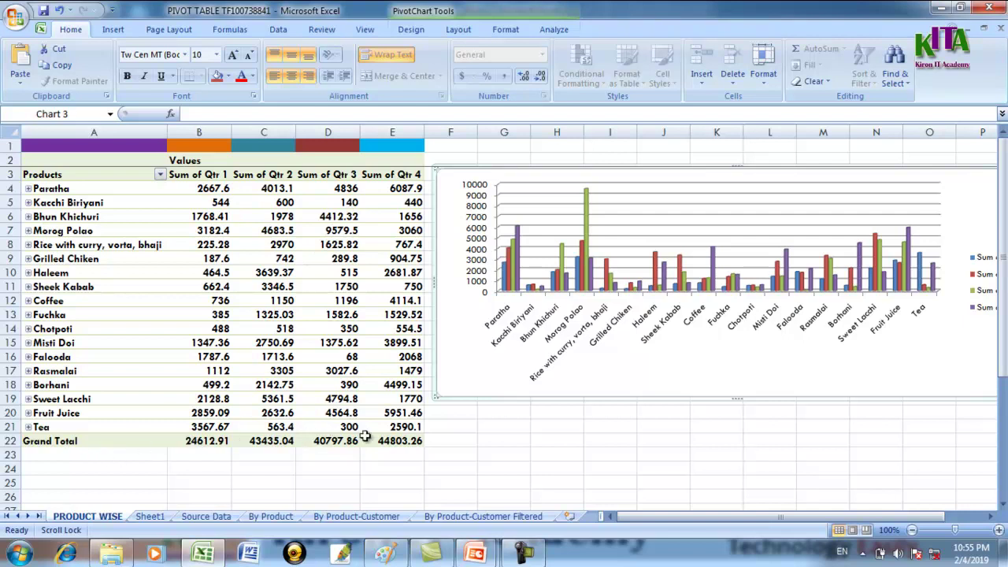
{"action": "left_click_drag", "start_coordinate": [673, 516], "coordinate": [709, 515]}
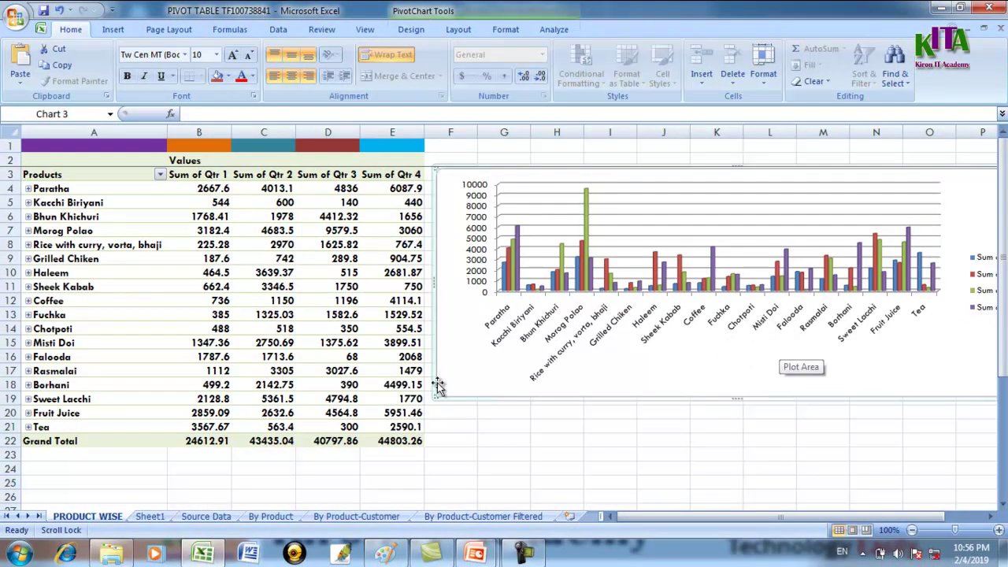
{"action": "scroll", "coordinate": [438, 386], "scroll_direction": "right", "scroll_amount": 1}
{"action": "left_click", "coordinate": [245, 229]}
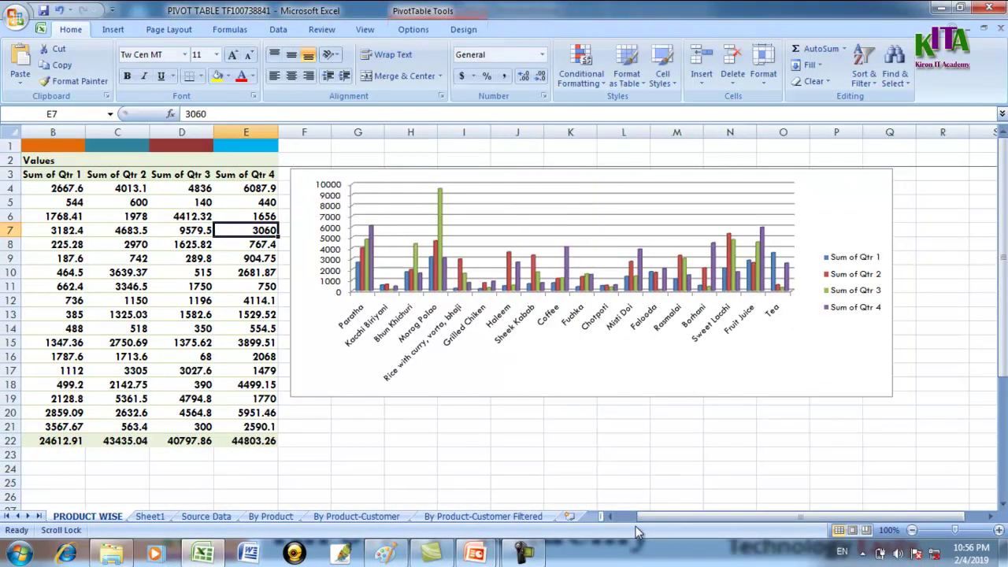
{"action": "left_click_drag", "start_coordinate": [634, 517], "coordinate": [614, 516]}
{"action": "left_click", "coordinate": [79, 288]}
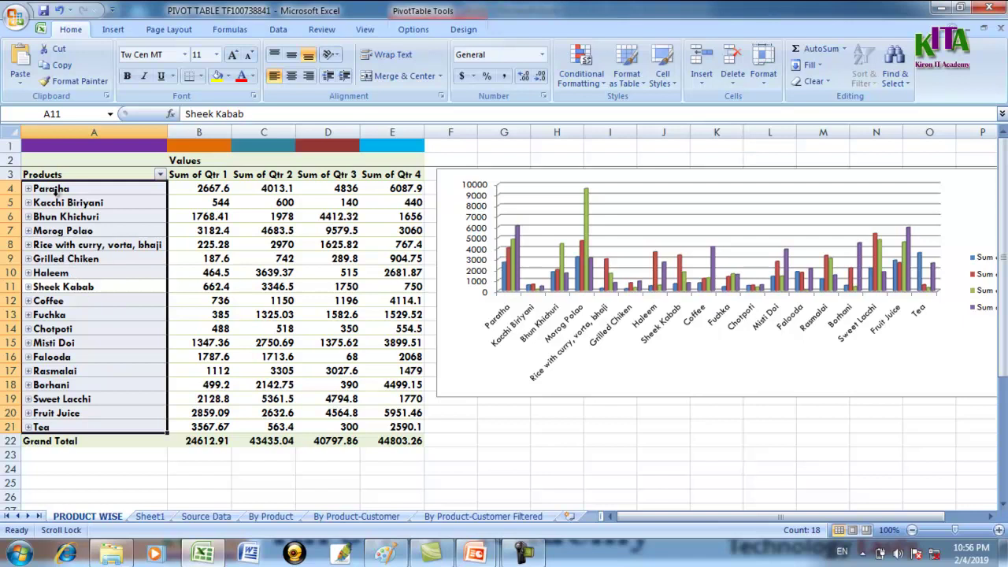
{"action": "left_click", "coordinate": [208, 465]}
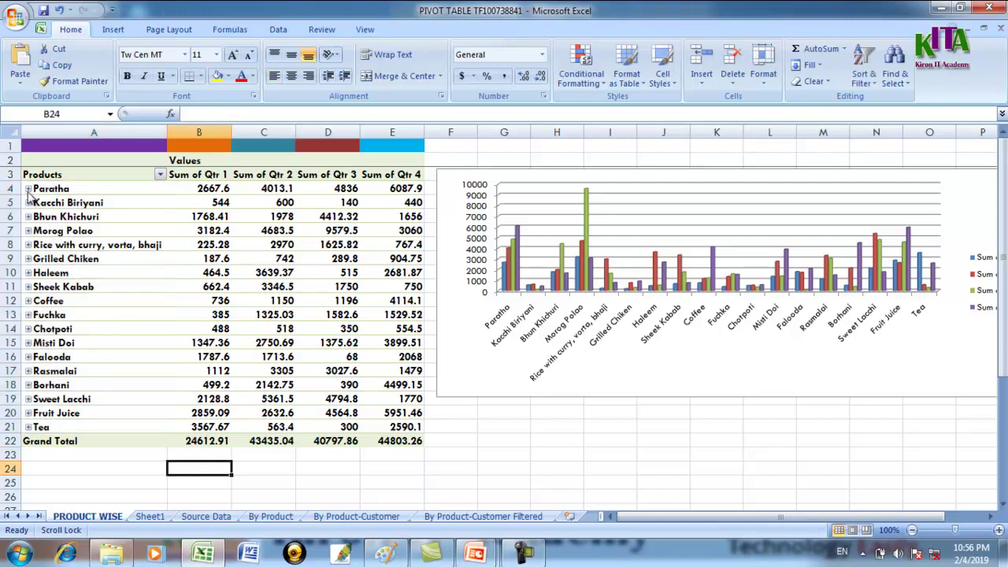
{"action": "left_click", "coordinate": [27, 189]}
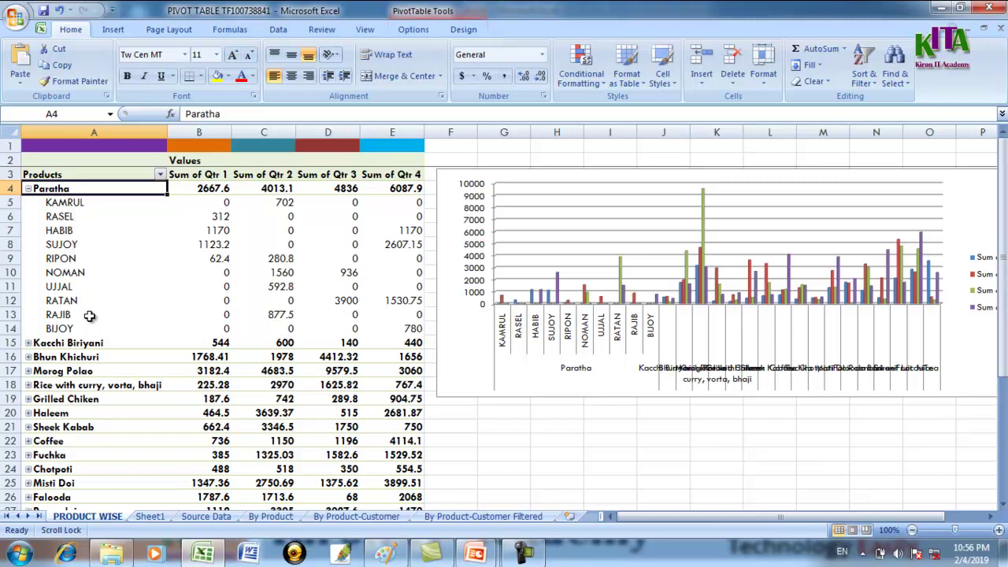
{"action": "left_click", "coordinate": [28, 190]}
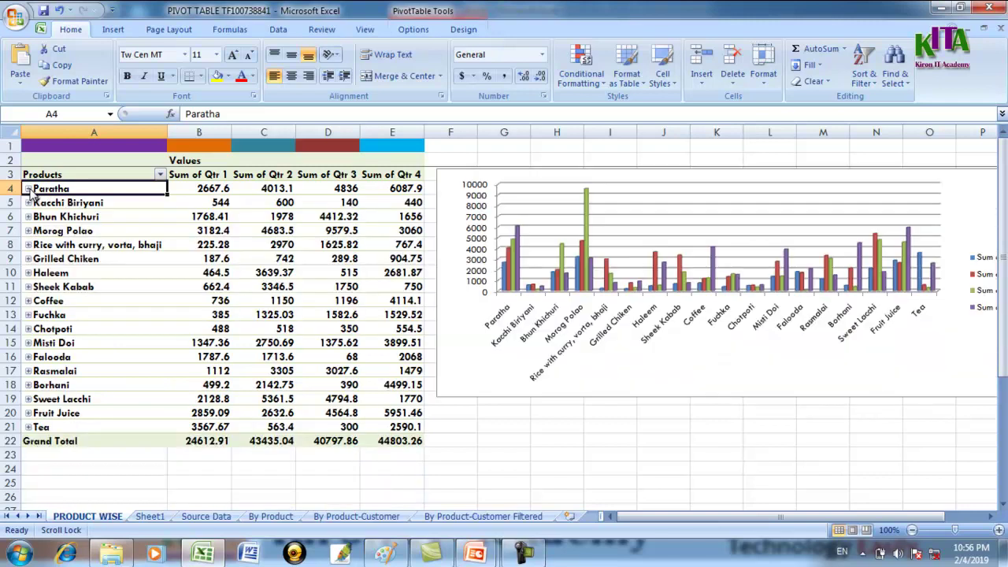
{"action": "left_click", "coordinate": [75, 231]}
{"action": "left_click_drag", "start_coordinate": [630, 516], "coordinate": [748, 516]}
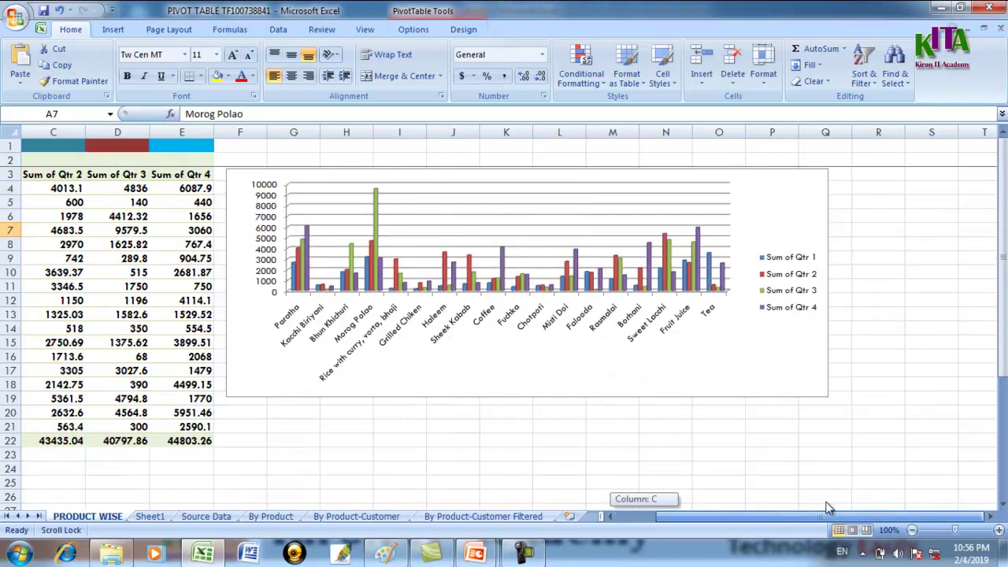
{"action": "left_click", "coordinate": [206, 516]}
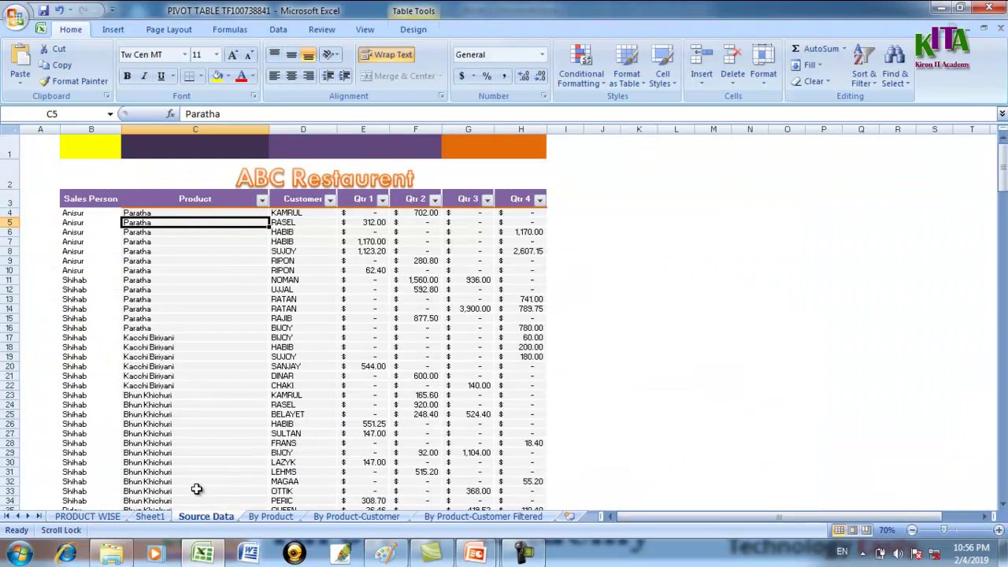
On Sheet1, collapse the Anisur, Ridoy and Shihab groups of the salesperson pivot table.
{"action": "left_click", "coordinate": [150, 516]}
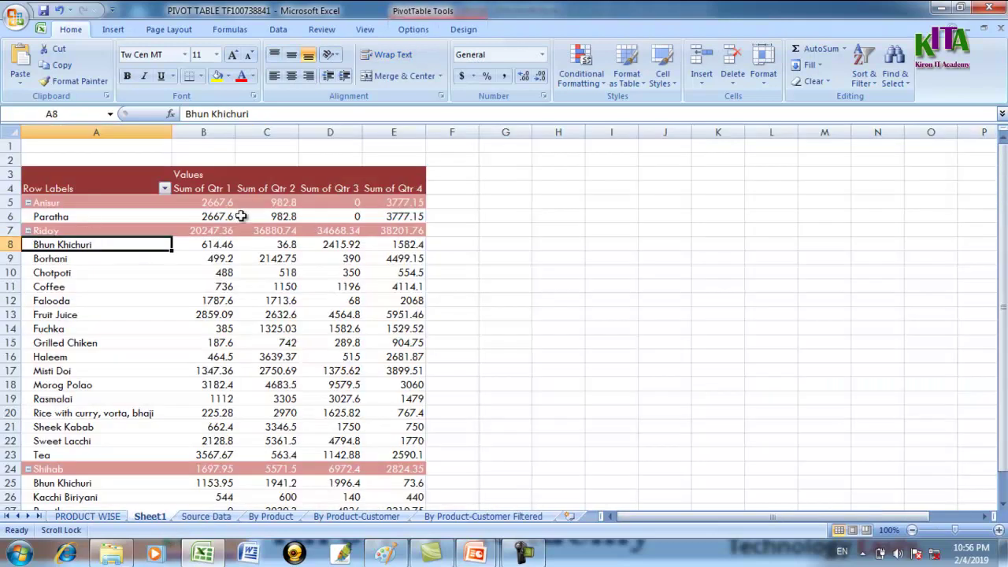
{"action": "left_click", "coordinate": [55, 201]}
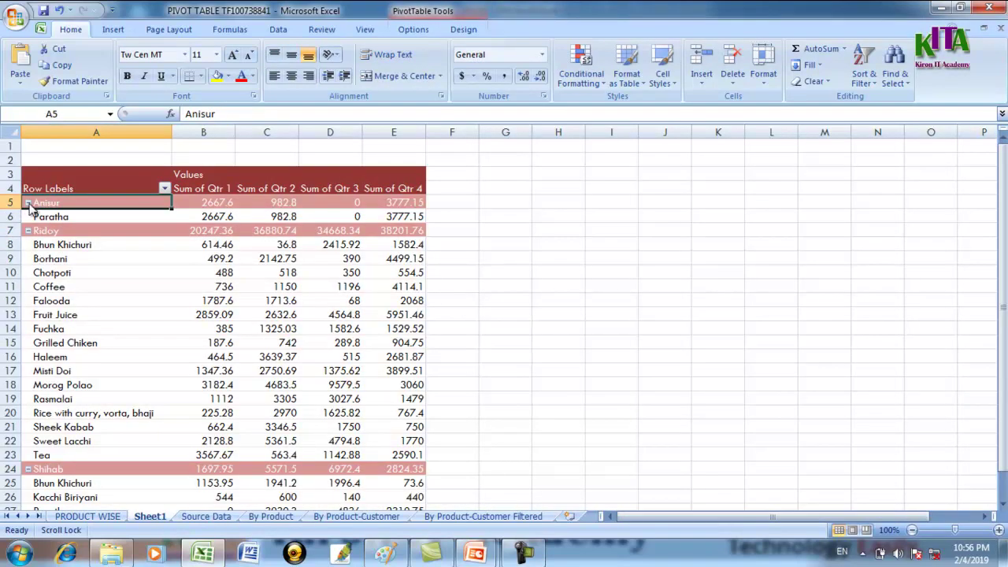
{"action": "left_click", "coordinate": [28, 202]}
{"action": "left_click", "coordinate": [27, 217]}
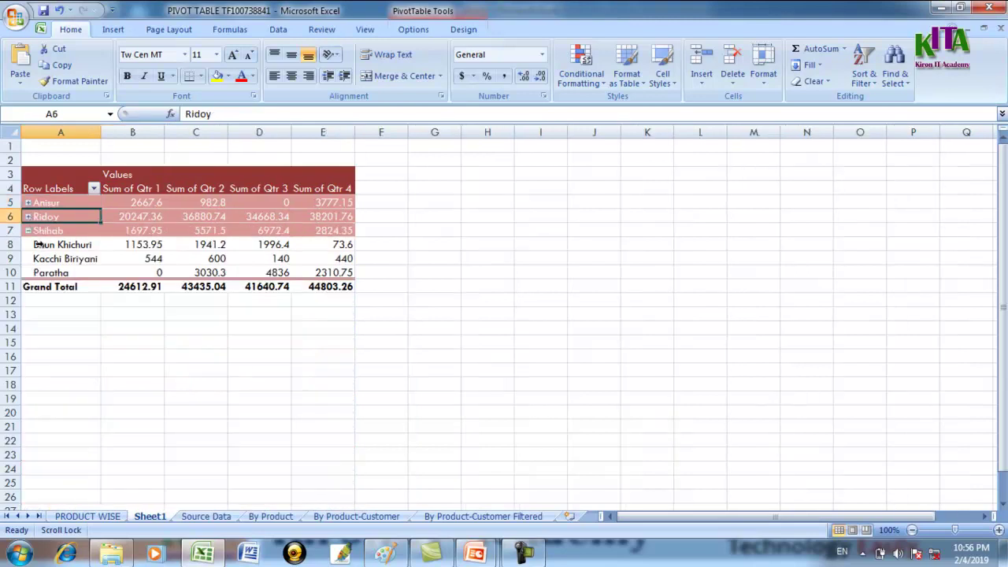
{"action": "left_click", "coordinate": [28, 230]}
{"action": "left_click", "coordinate": [140, 288]}
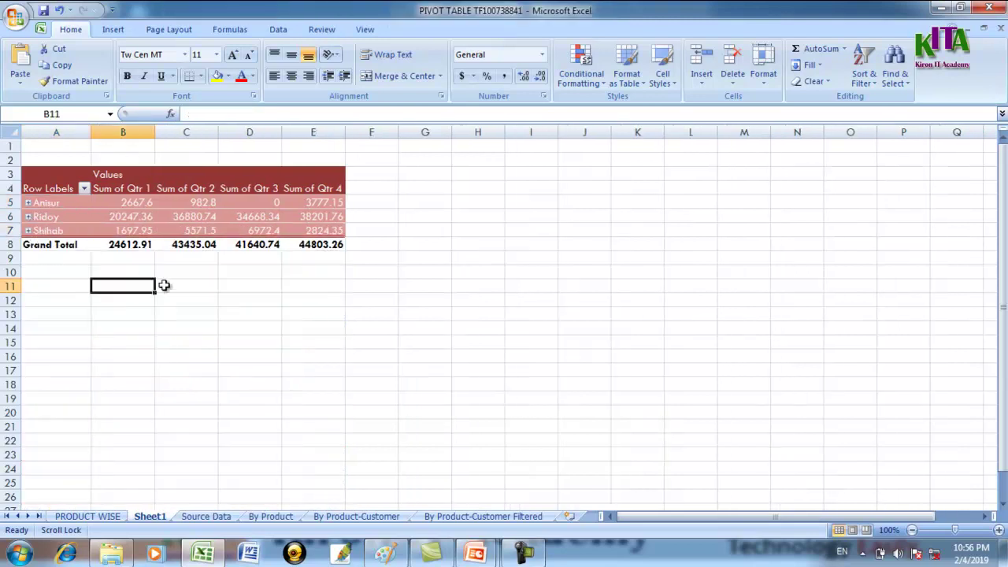
Glance at the Source Data sheet and flip back through the sheets.
{"action": "left_click", "coordinate": [206, 516]}
{"action": "scroll", "coordinate": [118, 315], "scroll_direction": "down", "scroll_amount": 3}
{"action": "scroll", "coordinate": [110, 323], "scroll_direction": "down", "scroll_amount": 4}
{"action": "scroll", "coordinate": [114, 346], "scroll_direction": "up", "scroll_amount": 6}
{"action": "scroll", "coordinate": [118, 376], "scroll_direction": "up", "scroll_amount": 1}
{"action": "left_click", "coordinate": [149, 516]}
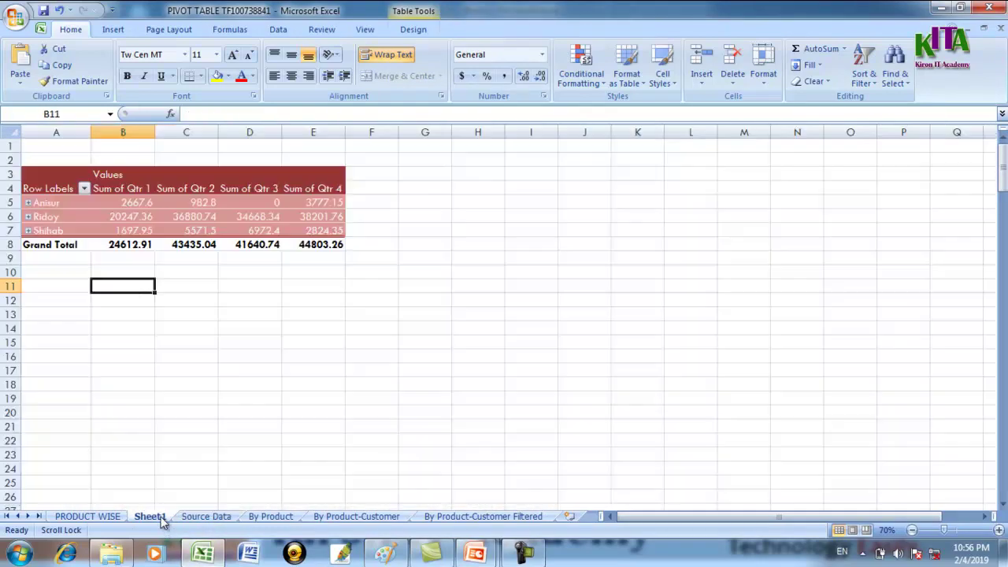
{"action": "key", "text": "ctrl+Page_Down"}
{"action": "scroll", "coordinate": [109, 345], "scroll_direction": "down", "scroll_amount": 8}
{"action": "scroll", "coordinate": [110, 345], "scroll_direction": "down", "scroll_amount": 5}
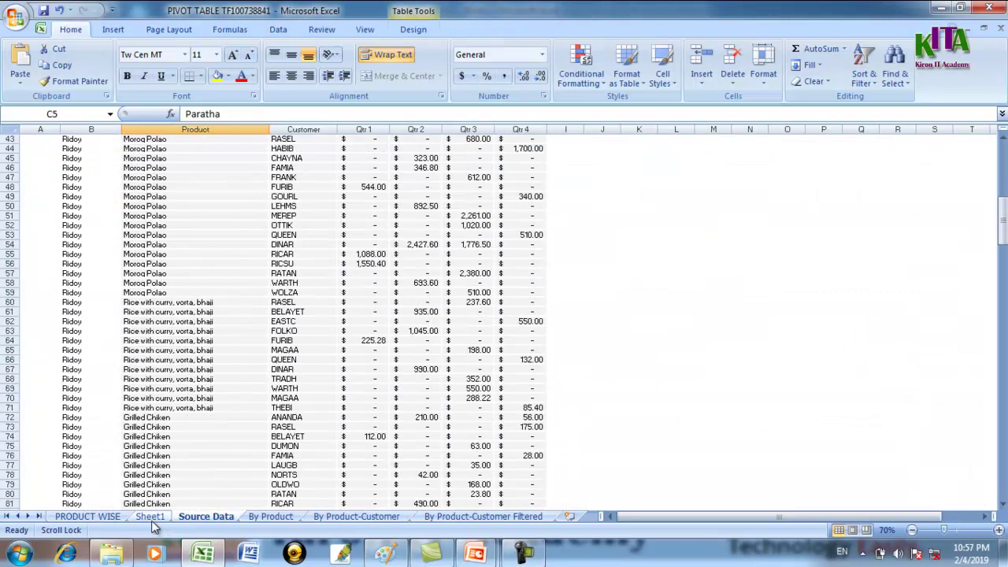
Expand Anisur and Ridoy into their product rows, dismissing the cannot-show-detail message.
{"action": "left_click", "coordinate": [151, 517]}
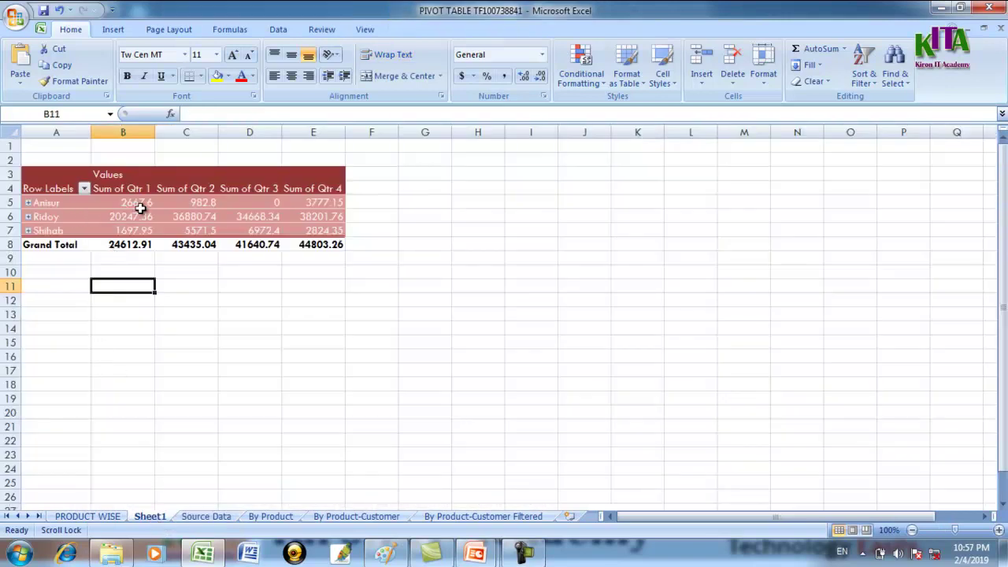
{"action": "left_click", "coordinate": [63, 272]}
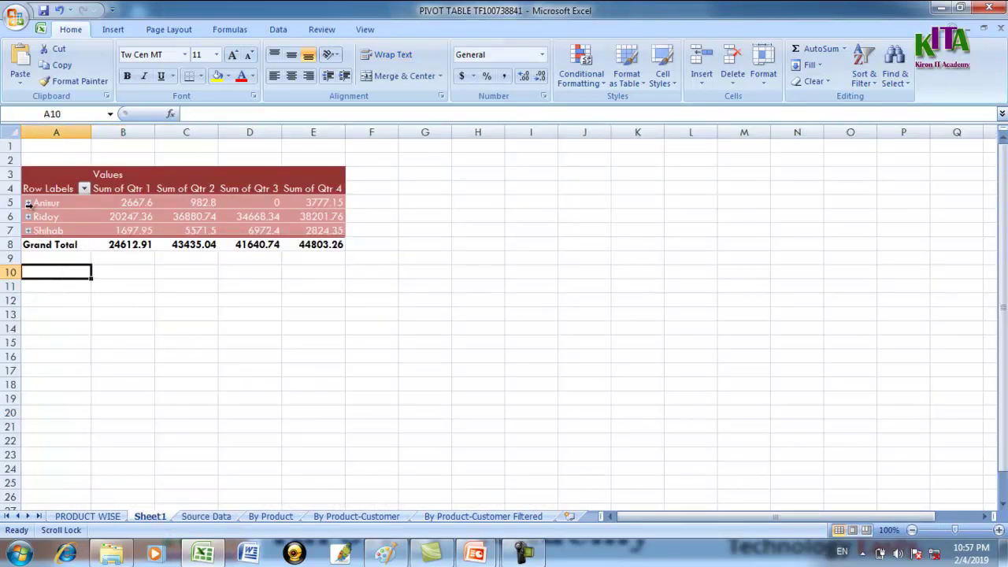
{"action": "left_click", "coordinate": [28, 203]}
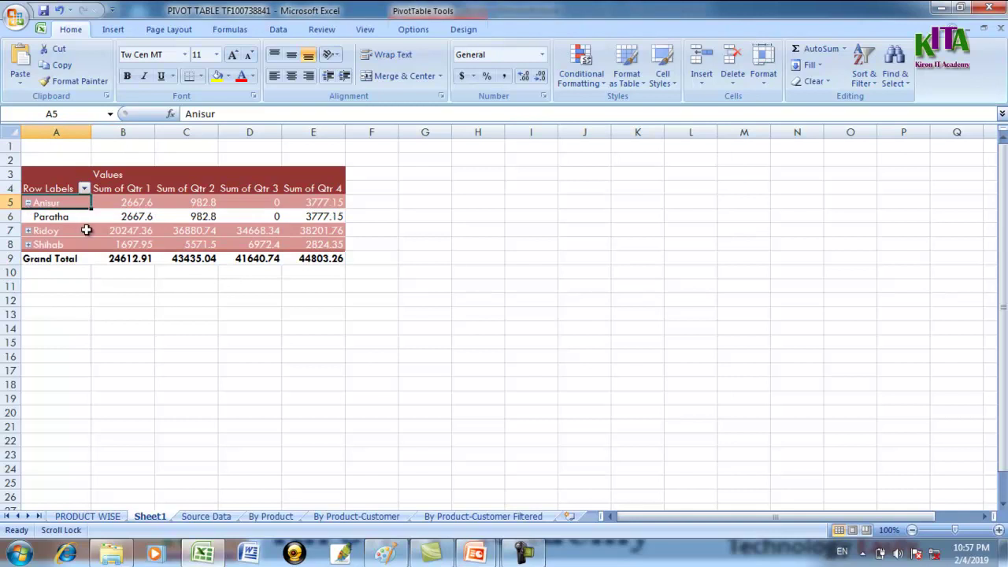
{"action": "left_click", "coordinate": [27, 204]}
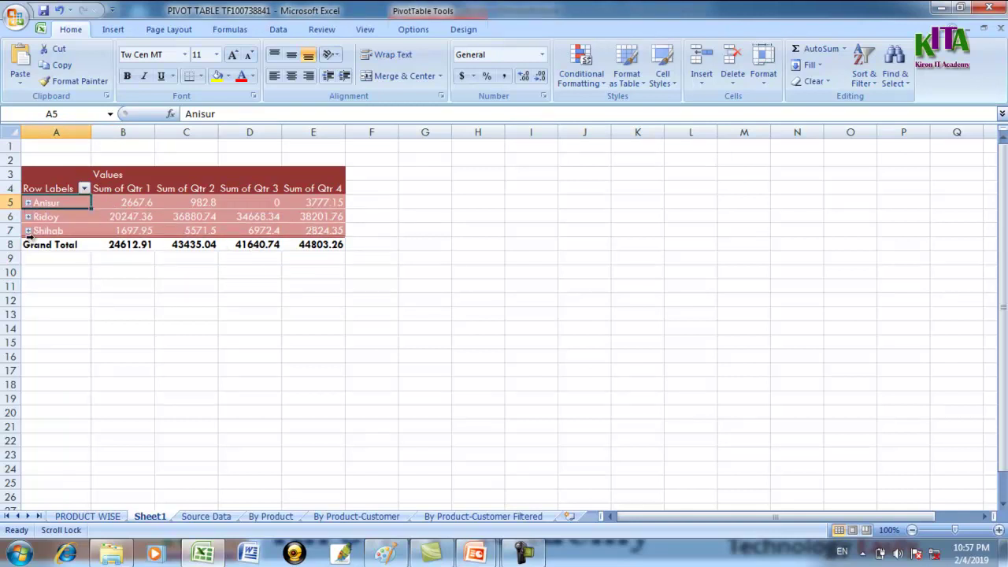
{"action": "double_click", "coordinate": [47, 216]}
{"action": "double_click", "coordinate": [67, 203]}
{"action": "left_click", "coordinate": [70, 179]}
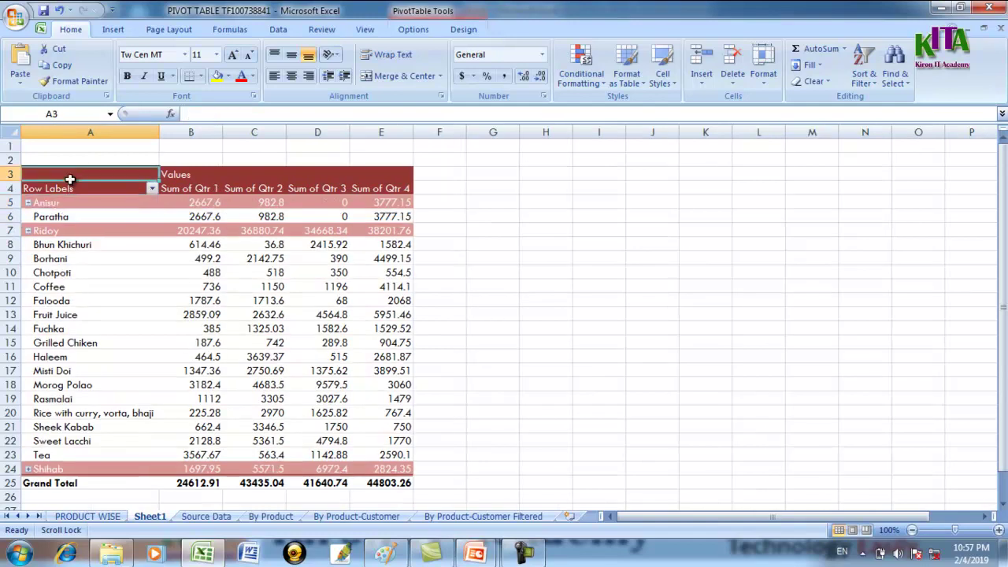
{"action": "double_click", "coordinate": [69, 179]}
{"action": "left_click", "coordinate": [631, 231]}
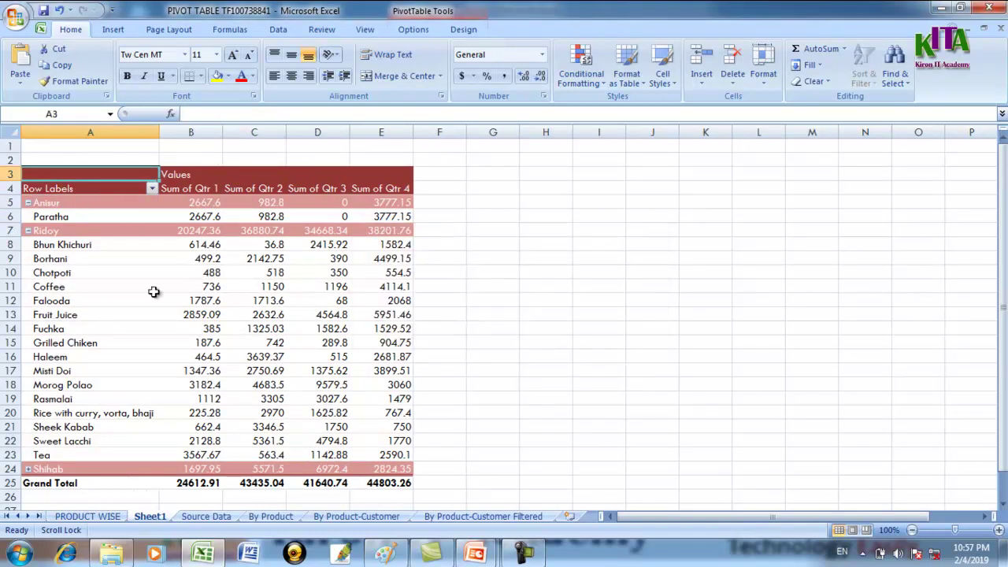
{"action": "left_click", "coordinate": [43, 258]}
{"action": "mouse_move", "coordinate": [385, 553]}
{"action": "scroll", "coordinate": [79, 307], "scroll_direction": "down", "scroll_amount": 2}
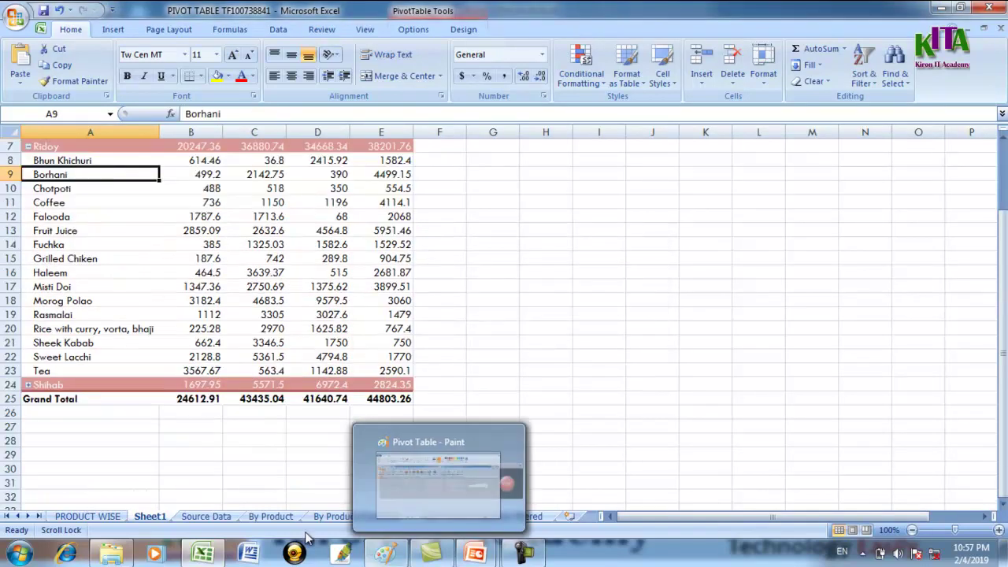
{"action": "left_click", "coordinate": [604, 383]}
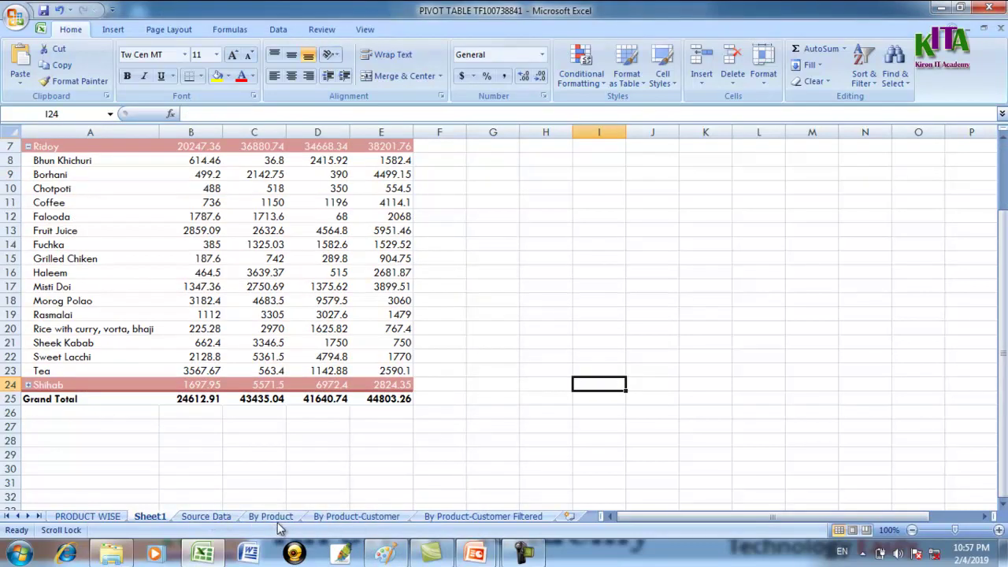
Return to the Source Data sheet, clear the table selection and check the view settings.
{"action": "left_click", "coordinate": [207, 517]}
{"action": "scroll", "coordinate": [349, 394], "scroll_direction": "up", "scroll_amount": 2}
{"action": "scroll", "coordinate": [349, 394], "scroll_direction": "up", "scroll_amount": 11}
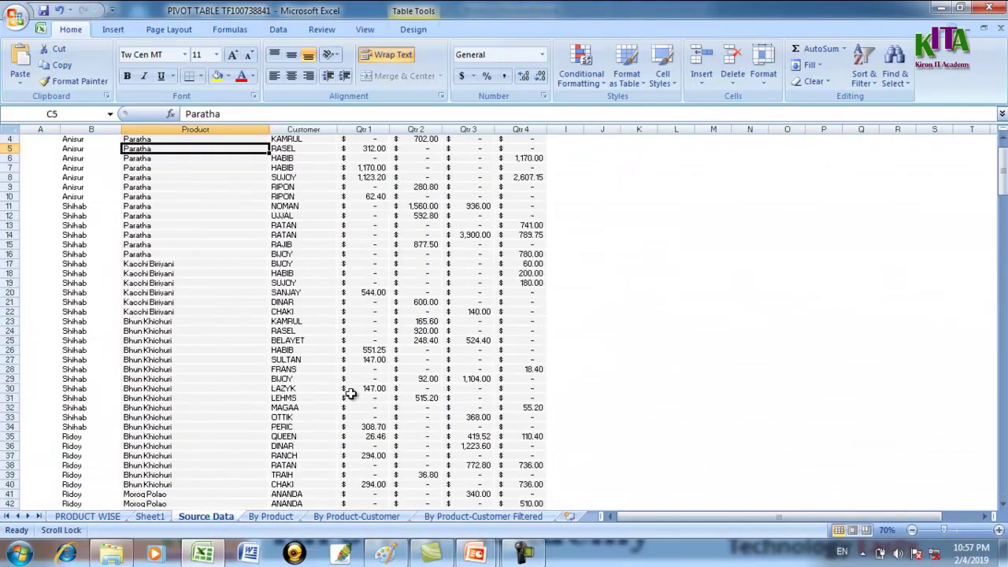
{"action": "scroll", "coordinate": [349, 393], "scroll_direction": "up", "scroll_amount": 1}
{"action": "scroll", "coordinate": [277, 351], "scroll_direction": "down", "scroll_amount": 2}
{"action": "scroll", "coordinate": [271, 367], "scroll_direction": "up", "scroll_amount": 2}
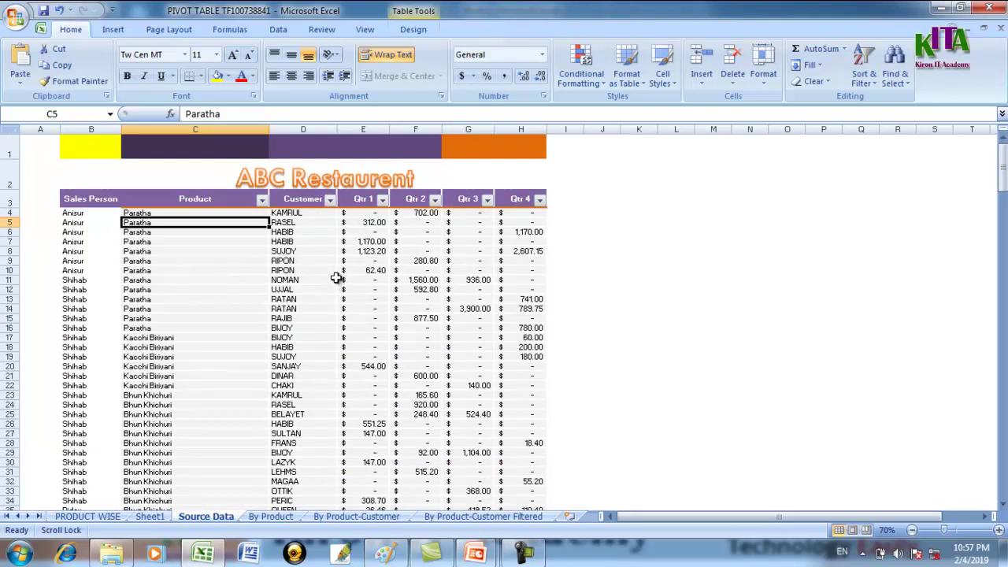
{"action": "scroll", "coordinate": [380, 313], "scroll_direction": "down", "scroll_amount": 1}
{"action": "scroll", "coordinate": [380, 313], "scroll_direction": "up", "scroll_amount": 1}
{"action": "left_click", "coordinate": [575, 208]}
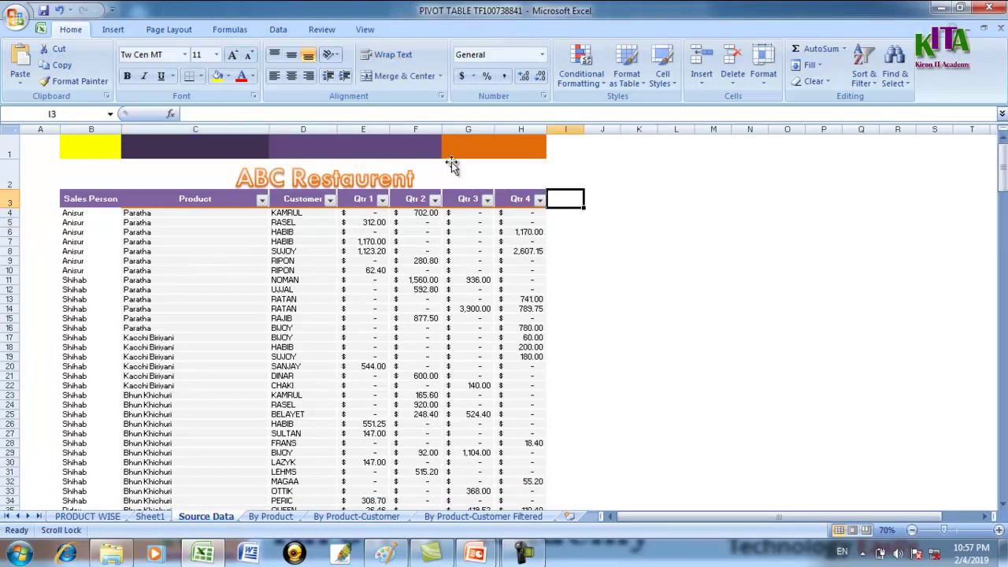
{"action": "left_click", "coordinate": [364, 30]}
{"action": "left_click", "coordinate": [602, 308]}
Scroll down to the end of the sales table near row 280 and back to the top.
{"action": "scroll", "coordinate": [202, 361], "scroll_direction": "down", "scroll_amount": 2}
{"action": "scroll", "coordinate": [204, 362], "scroll_direction": "up", "scroll_amount": 2}
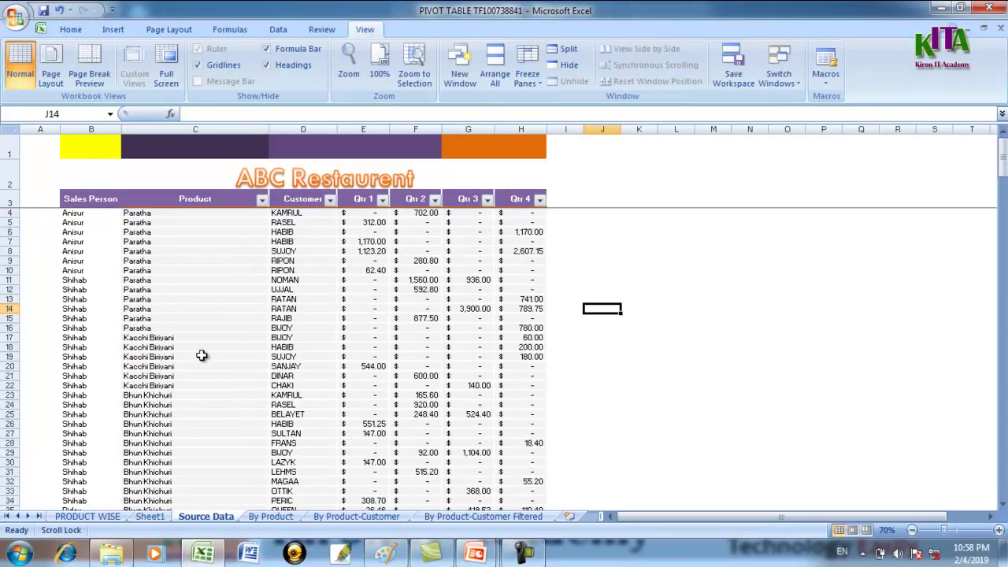
{"action": "scroll", "coordinate": [497, 260], "scroll_direction": "down", "scroll_amount": 5}
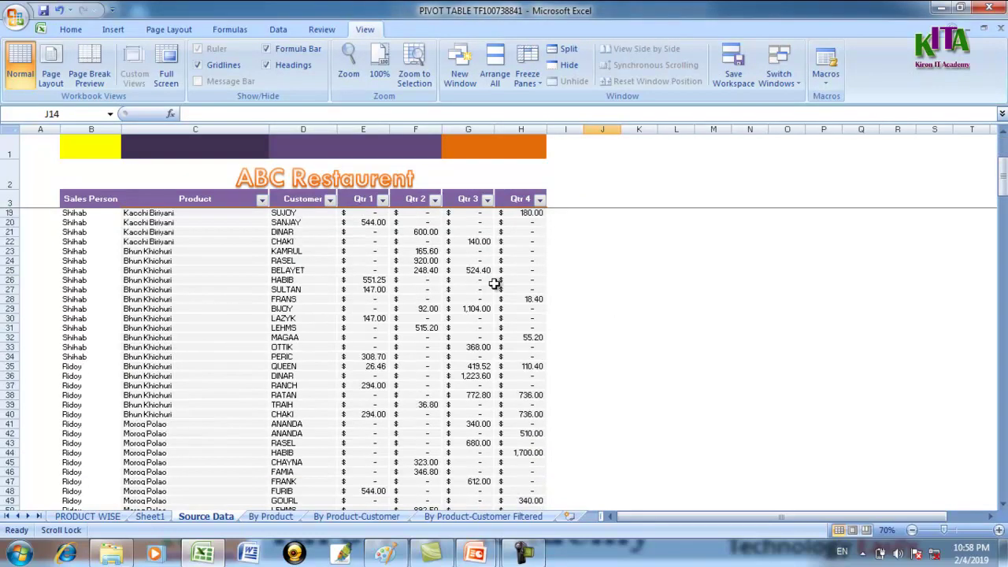
{"action": "scroll", "coordinate": [492, 287], "scroll_direction": "down", "scroll_amount": 9}
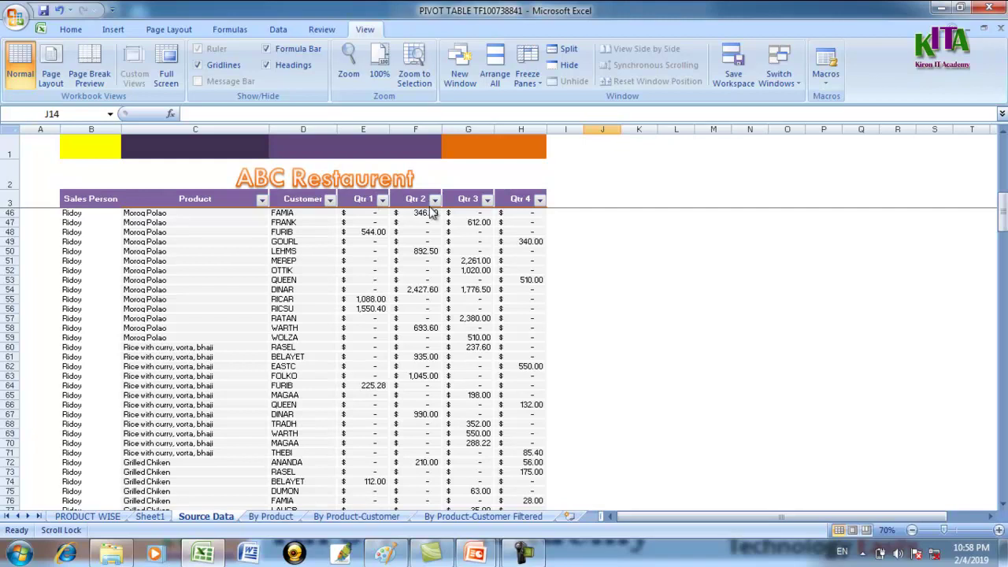
{"action": "scroll", "coordinate": [473, 283], "scroll_direction": "down", "scroll_amount": 6}
{"action": "scroll", "coordinate": [418, 335], "scroll_direction": "down", "scroll_amount": 5}
{"action": "scroll", "coordinate": [378, 350], "scroll_direction": "down", "scroll_amount": 6}
{"action": "scroll", "coordinate": [364, 356], "scroll_direction": "down", "scroll_amount": 5}
{"action": "scroll", "coordinate": [361, 346], "scroll_direction": "down", "scroll_amount": 9}
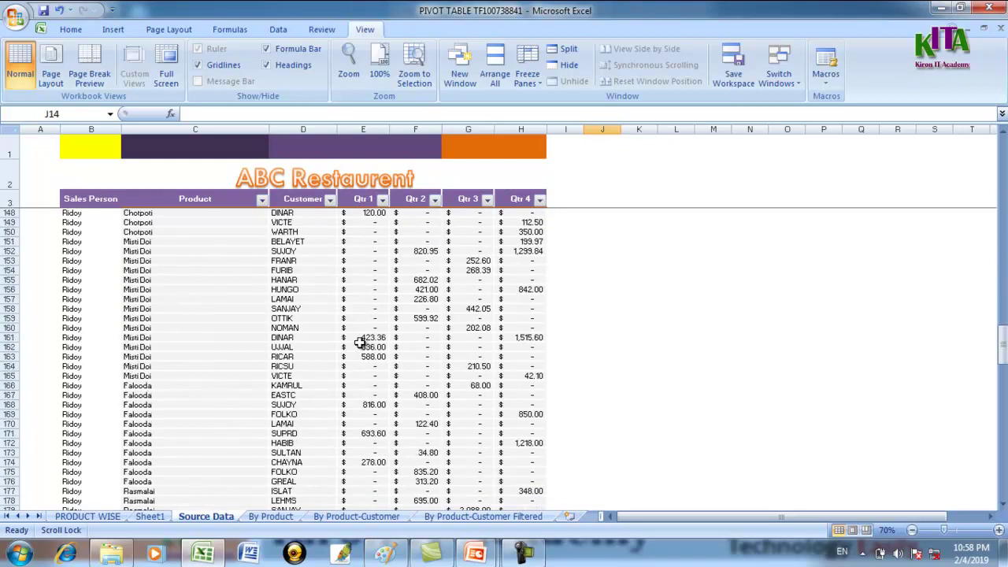
{"action": "scroll", "coordinate": [360, 343], "scroll_direction": "down", "scroll_amount": 10}
{"action": "scroll", "coordinate": [360, 343], "scroll_direction": "down", "scroll_amount": 10}
{"action": "scroll", "coordinate": [359, 343], "scroll_direction": "down", "scroll_amount": 5}
{"action": "scroll", "coordinate": [359, 342], "scroll_direction": "down", "scroll_amount": 1}
{"action": "scroll", "coordinate": [359, 342], "scroll_direction": "down", "scroll_amount": 10}
{"action": "scroll", "coordinate": [359, 342], "scroll_direction": "down", "scroll_amount": 6}
{"action": "scroll", "coordinate": [359, 343], "scroll_direction": "up", "scroll_amount": 9}
{"action": "scroll", "coordinate": [359, 342], "scroll_direction": "up", "scroll_amount": 10}
{"action": "scroll", "coordinate": [359, 342], "scroll_direction": "up", "scroll_amount": 9}
{"action": "scroll", "coordinate": [359, 343], "scroll_direction": "up", "scroll_amount": 9}
{"action": "scroll", "coordinate": [358, 342], "scroll_direction": "up", "scroll_amount": 10}
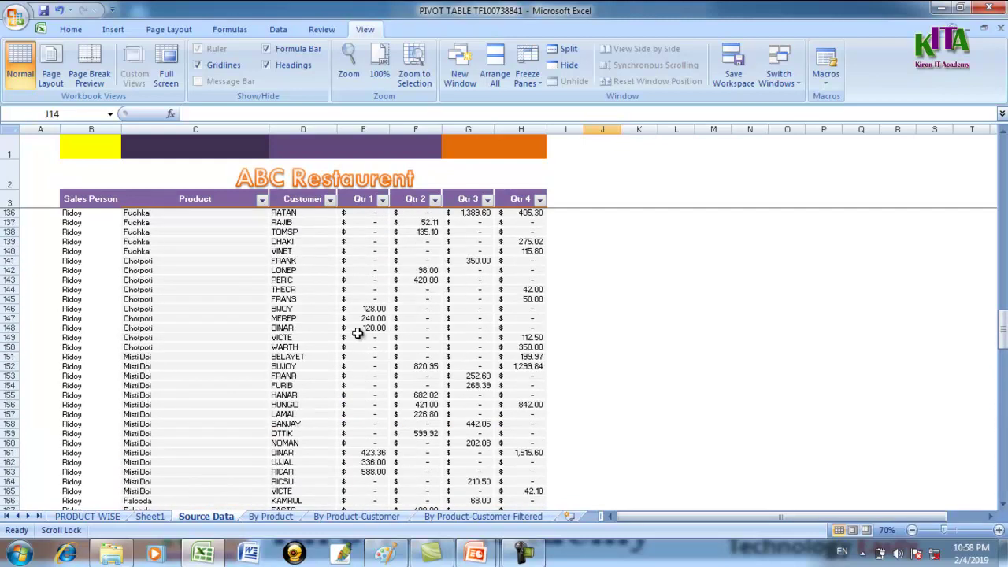
{"action": "scroll", "coordinate": [358, 342], "scroll_direction": "up", "scroll_amount": 11}
{"action": "scroll", "coordinate": [358, 342], "scroll_direction": "up", "scroll_amount": 10}
{"action": "scroll", "coordinate": [347, 293], "scroll_direction": "up", "scroll_amount": 11}
{"action": "scroll", "coordinate": [347, 293], "scroll_direction": "up", "scroll_amount": 8}
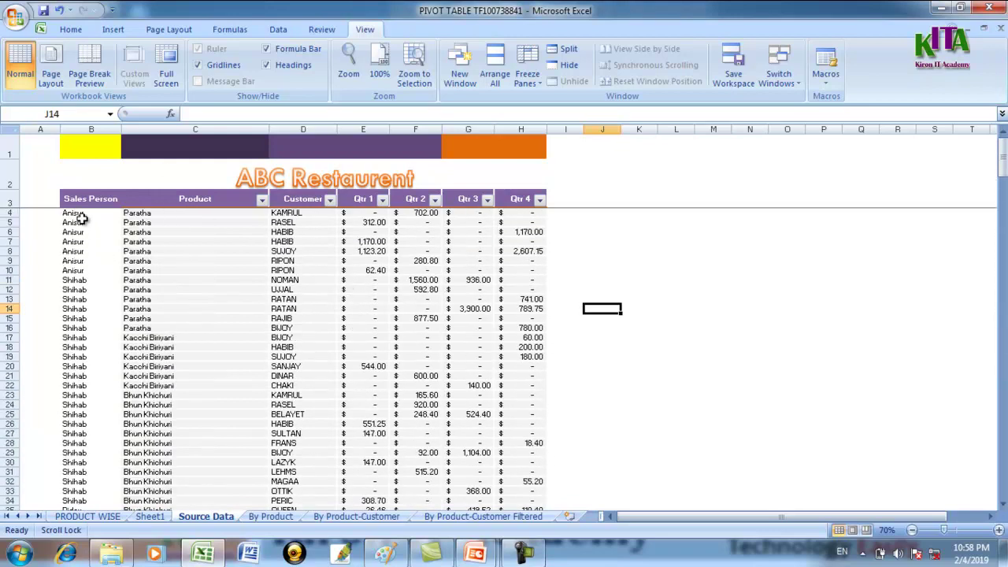
Drag-select the sales table from the Sales Person header B3 down through its data rows.
{"action": "left_click_drag", "start_coordinate": [69, 197], "coordinate": [386, 247]}
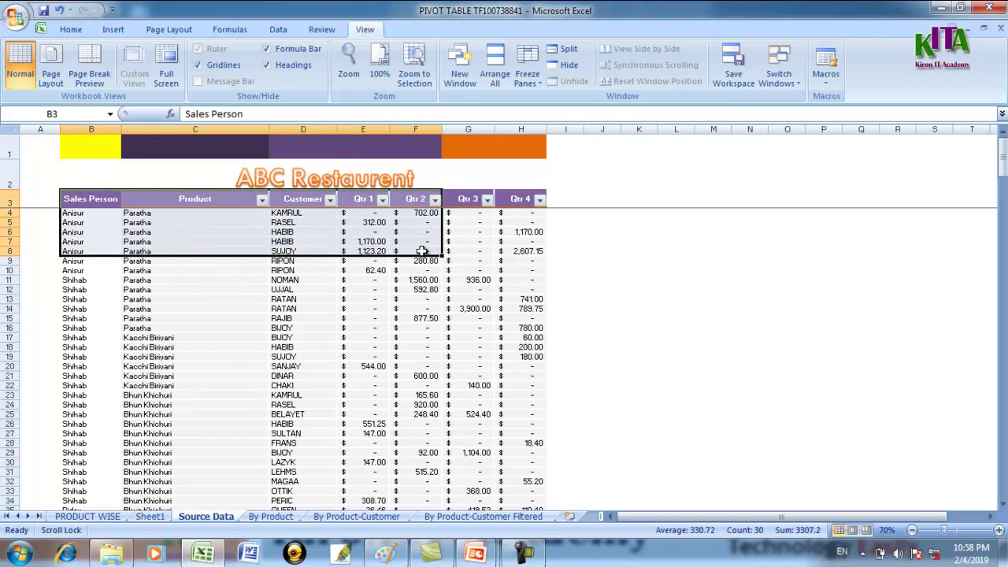
{"action": "left_click", "coordinate": [565, 250]}
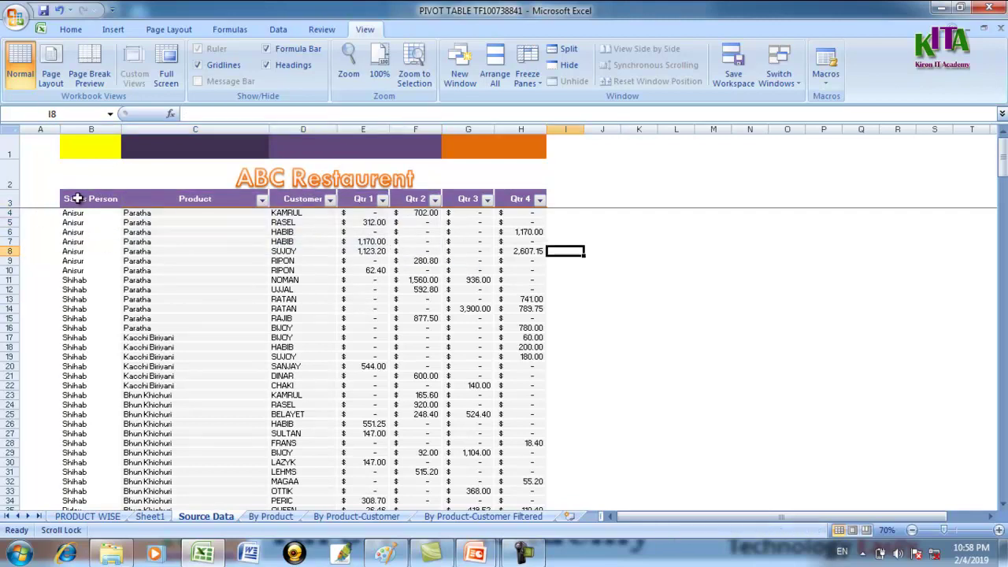
{"action": "left_click_drag", "start_coordinate": [77, 199], "coordinate": [429, 250]}
{"action": "left_click", "coordinate": [194, 309]}
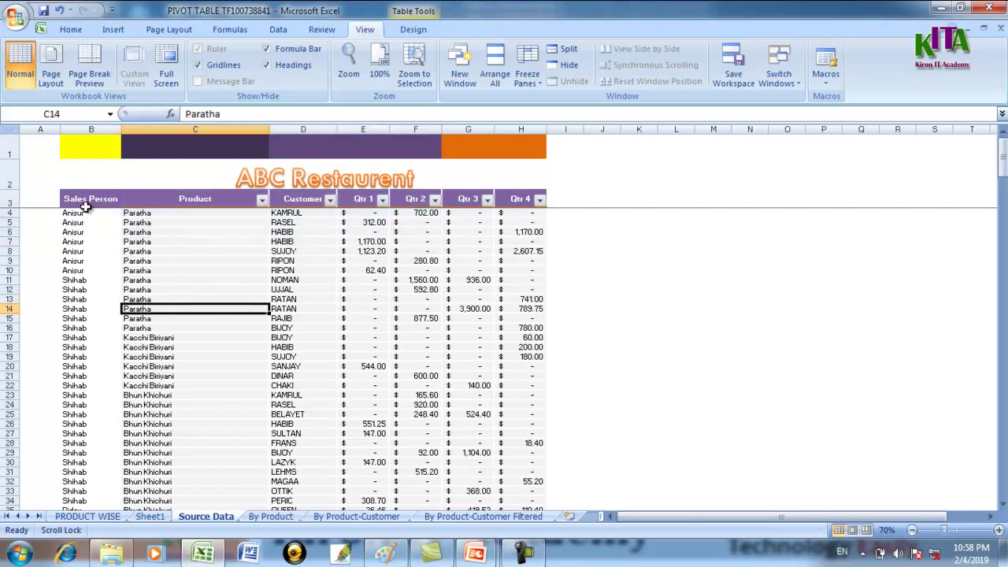
{"action": "mouse_move", "coordinate": [69, 199]}
{"action": "left_mouse_down"}
{"action": "mouse_move", "coordinate": [527, 557]}
{"action": "mouse_move", "coordinate": [502, 356]}
{"action": "left_mouse_up"}
{"action": "scroll", "coordinate": [850, 360], "scroll_direction": "up", "scroll_amount": 12}
{"action": "scroll", "coordinate": [855, 353], "scroll_direction": "up", "scroll_amount": 11}
{"action": "scroll", "coordinate": [858, 346], "scroll_direction": "up", "scroll_amount": 12}
{"action": "scroll", "coordinate": [862, 339], "scroll_direction": "up", "scroll_amount": 11}
{"action": "scroll", "coordinate": [866, 332], "scroll_direction": "up", "scroll_amount": 10}
{"action": "scroll", "coordinate": [864, 331], "scroll_direction": "up", "scroll_amount": 10}
{"action": "scroll", "coordinate": [839, 294], "scroll_direction": "up", "scroll_amount": 10}
{"action": "scroll", "coordinate": [832, 252], "scroll_direction": "up", "scroll_amount": 10}
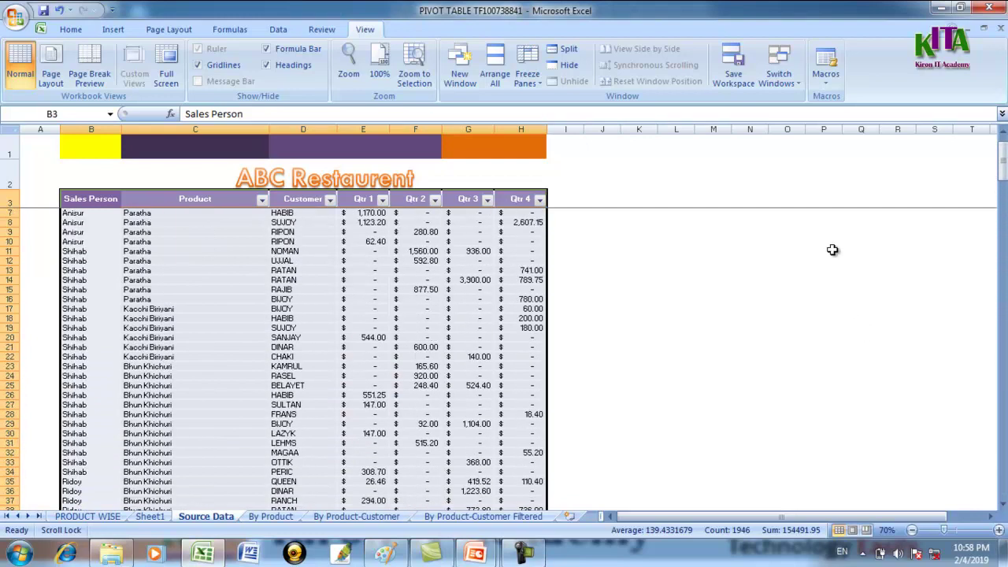
{"action": "scroll", "coordinate": [832, 250], "scroll_direction": "up", "scroll_amount": 1}
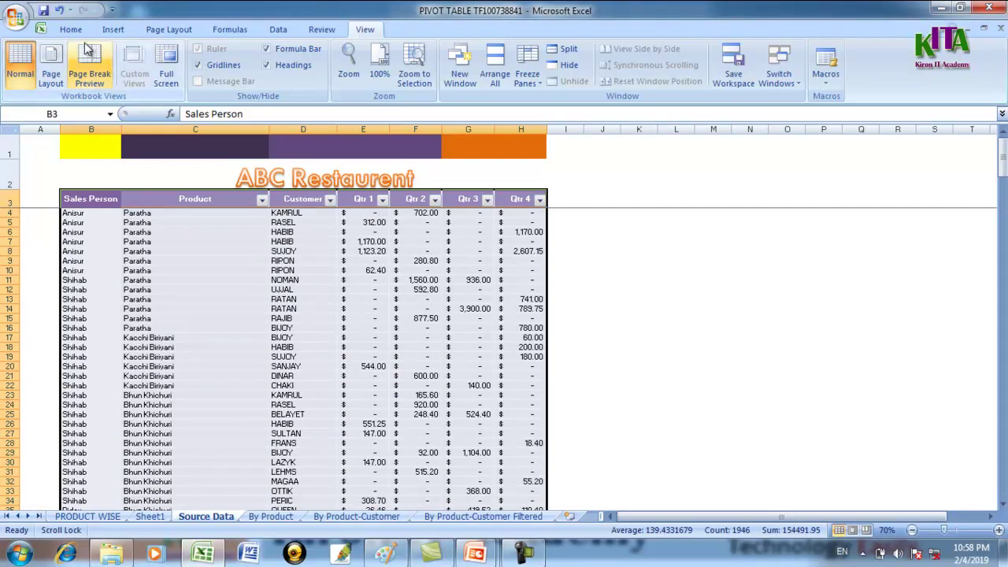
Show the Insert ribbon commands.
{"action": "left_click", "coordinate": [110, 28]}
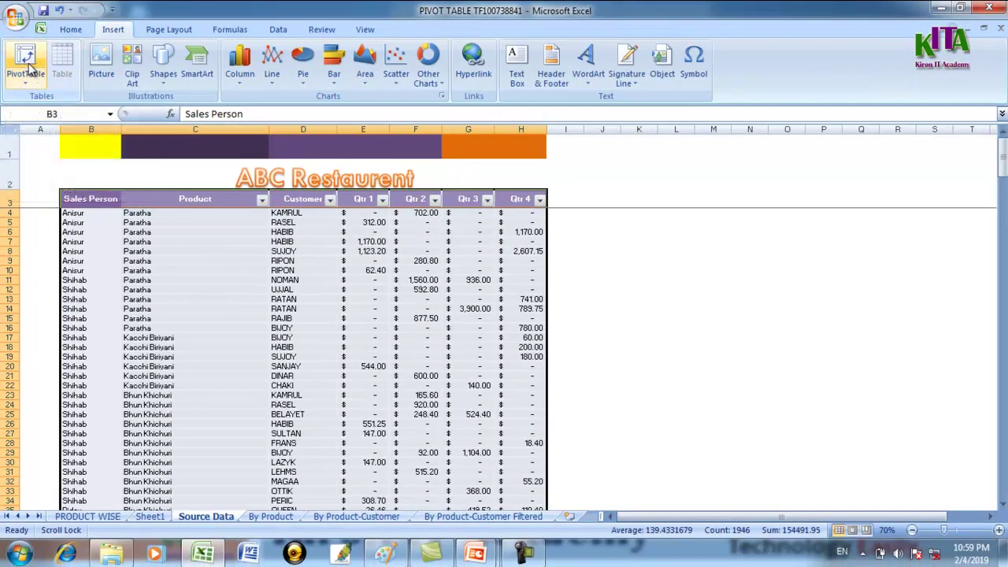
Insert a PivotTable from 'Source Data'!$B$3:$H$280, placed on a new worksheet.
{"action": "left_click", "coordinate": [30, 69]}
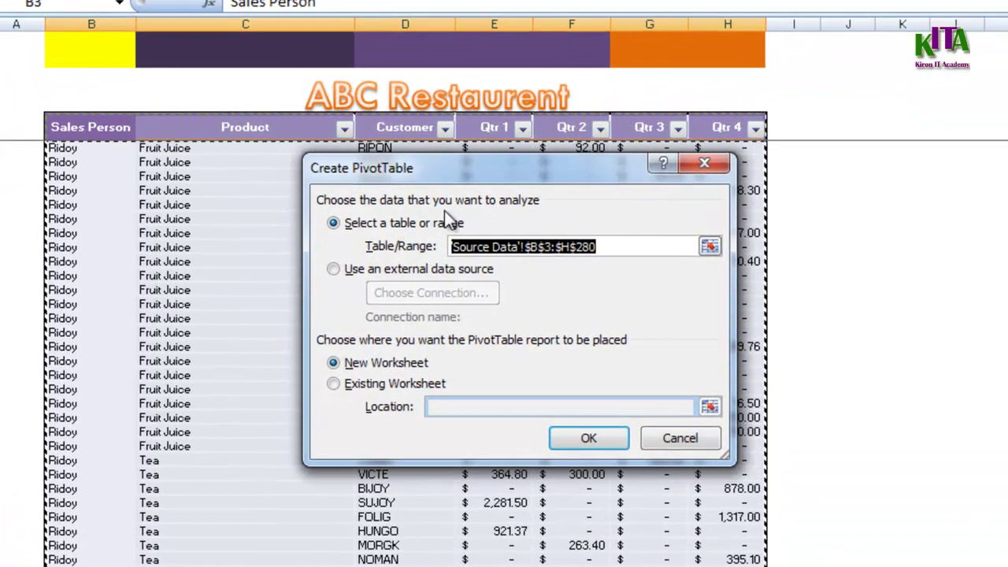
{"action": "mouse_move", "coordinate": [590, 163]}
{"action": "left_mouse_down"}
{"action": "mouse_move", "coordinate": [1007, 102]}
{"action": "mouse_move", "coordinate": [936, 103]}
{"action": "left_mouse_up"}
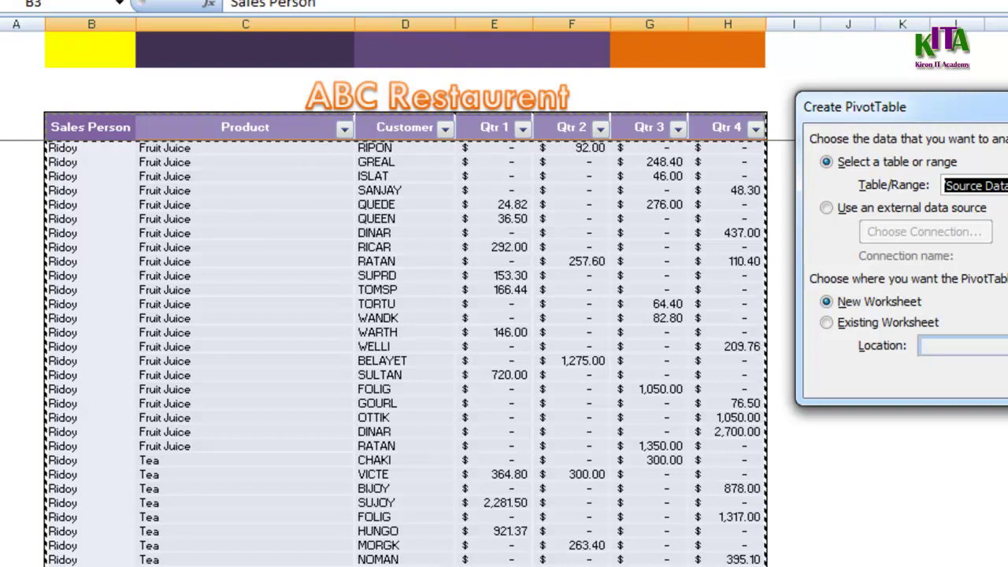
{"action": "left_click", "coordinate": [1003, 185]}
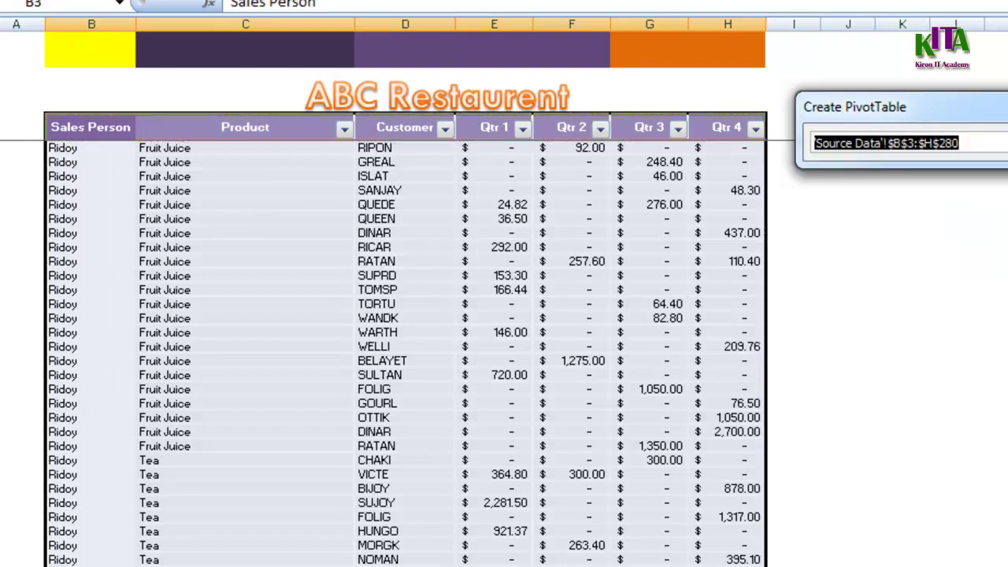
{"action": "left_click", "coordinate": [1003, 143]}
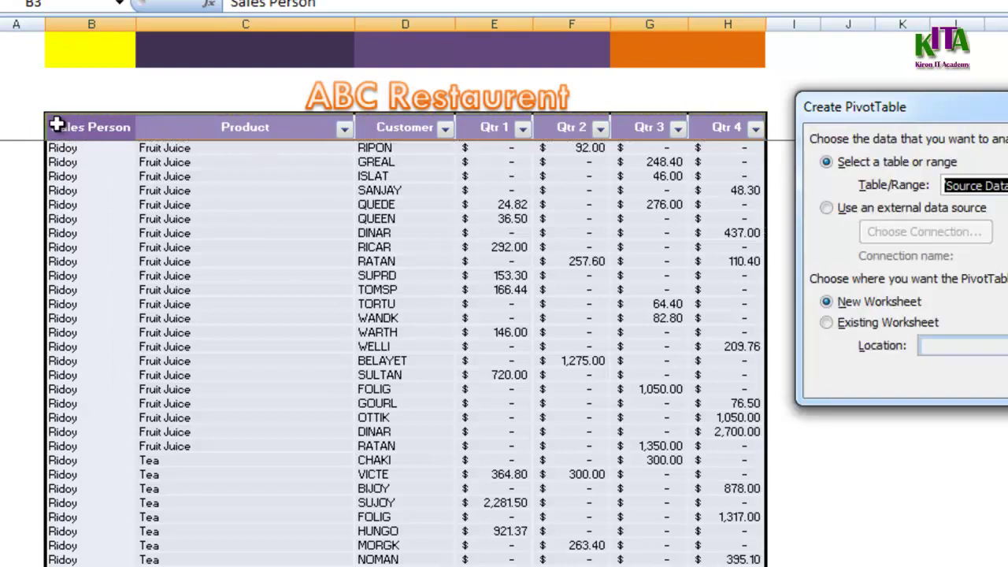
{"action": "mouse_move", "coordinate": [49, 122]}
{"action": "left_mouse_down"}
{"action": "mouse_move", "coordinate": [763, 565]}
{"action": "mouse_move", "coordinate": [701, 557]}
{"action": "mouse_move", "coordinate": [709, 551]}
{"action": "left_mouse_up"}
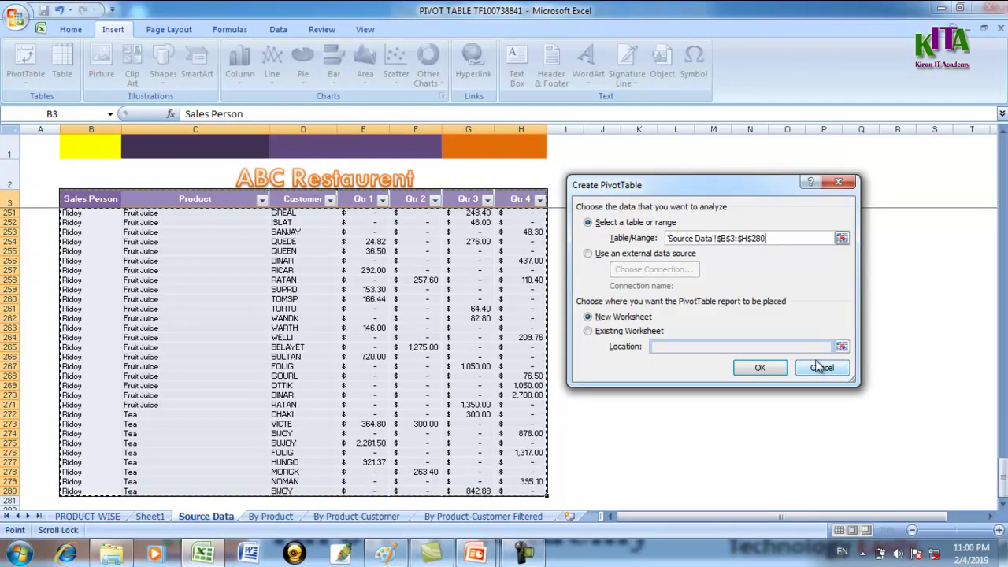
{"action": "left_click", "coordinate": [760, 368]}
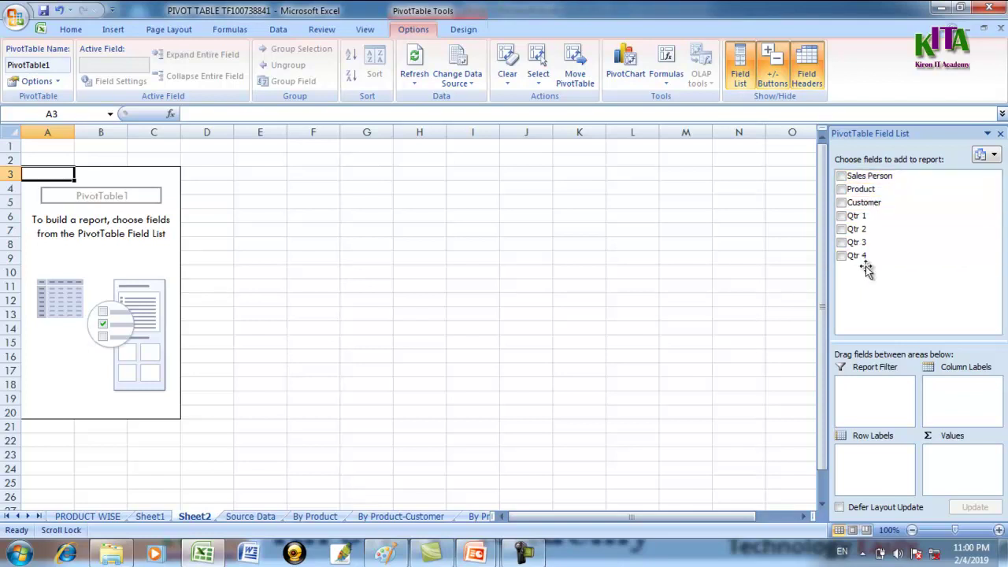
Check Sales Person, Product, Customer and Qtr 1–4 in the PivotTable Field List.
{"action": "left_click", "coordinate": [841, 176]}
{"action": "left_click", "coordinate": [841, 190]}
{"action": "left_click", "coordinate": [842, 203]}
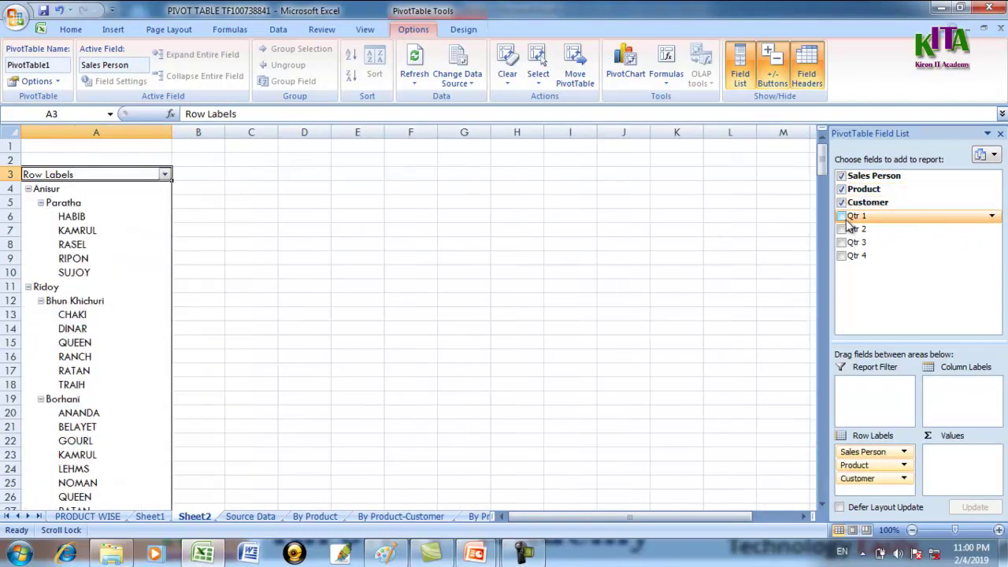
{"action": "left_click", "coordinate": [840, 215]}
{"action": "left_click", "coordinate": [841, 229]}
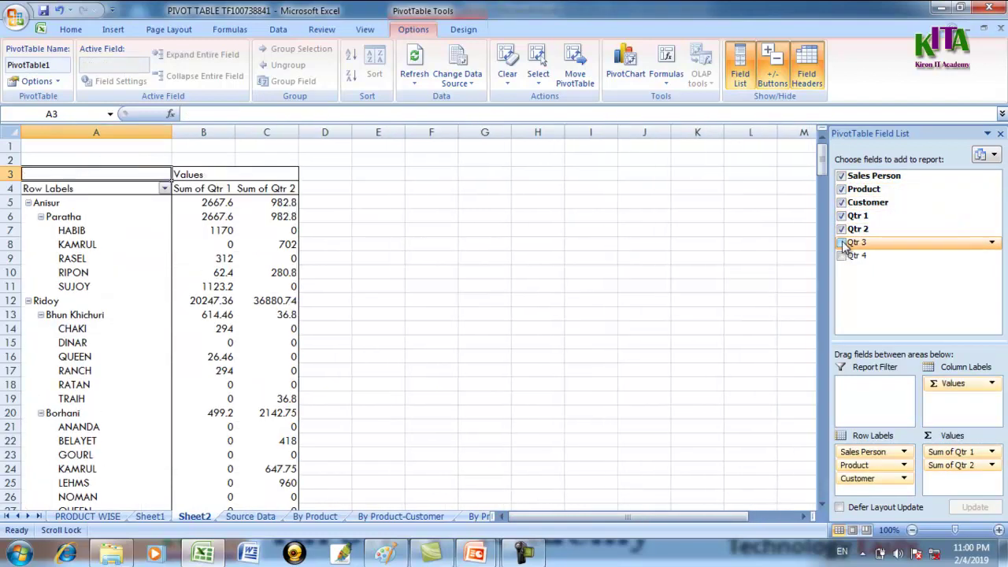
{"action": "left_click", "coordinate": [841, 243]}
{"action": "left_click", "coordinate": [841, 256]}
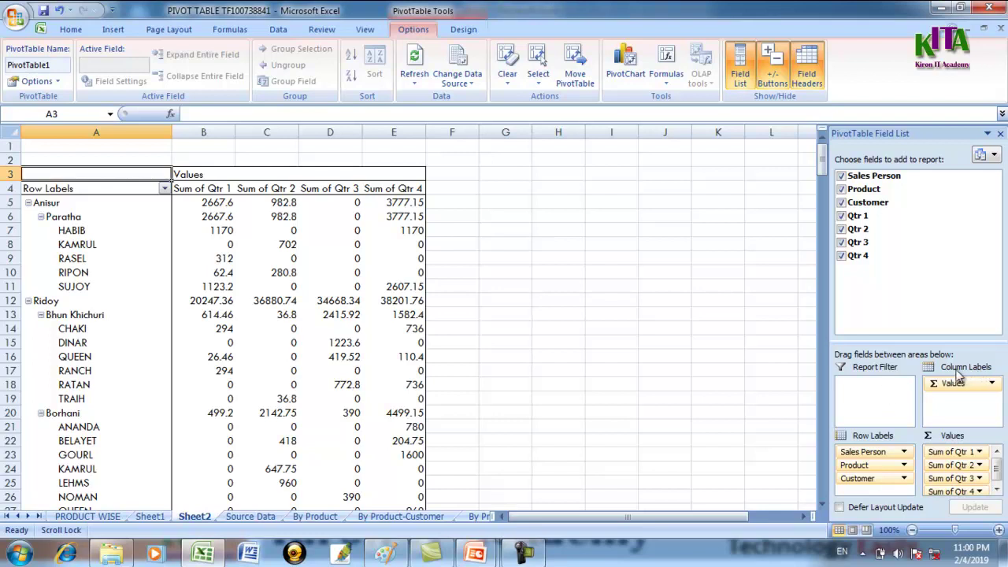
{"action": "left_click", "coordinate": [992, 384]}
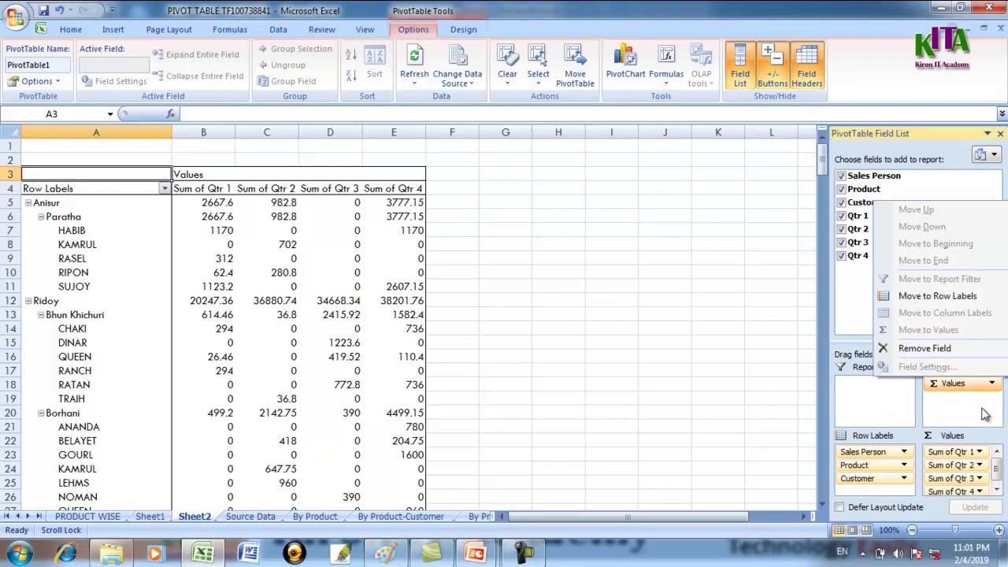
{"action": "left_click", "coordinate": [976, 397]}
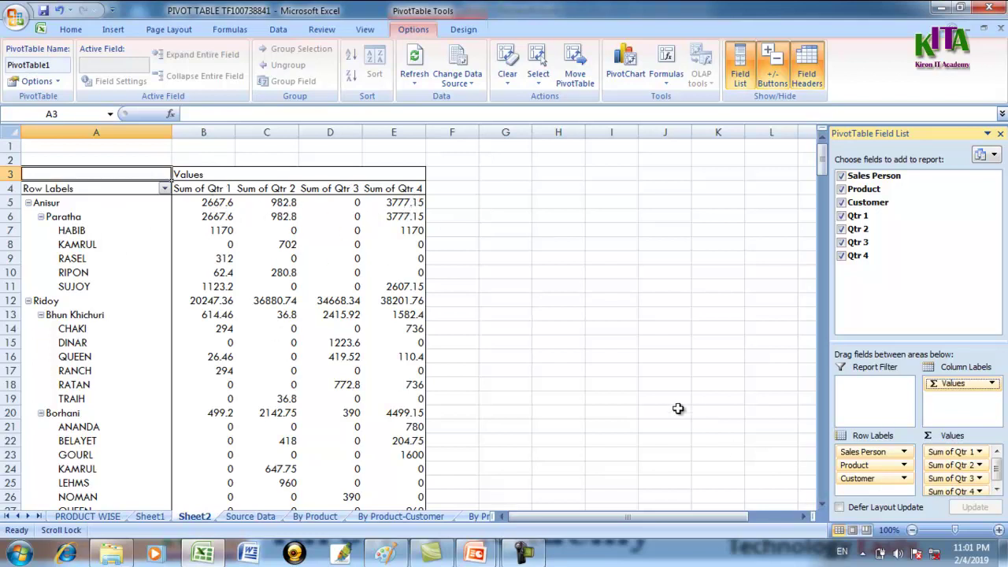
Select the whole pivot table from A3 down to the Grand Total row.
{"action": "left_click", "coordinate": [544, 301]}
{"action": "scroll", "coordinate": [519, 355], "scroll_direction": "down", "scroll_amount": 5}
{"action": "scroll", "coordinate": [522, 357], "scroll_direction": "up", "scroll_amount": 5}
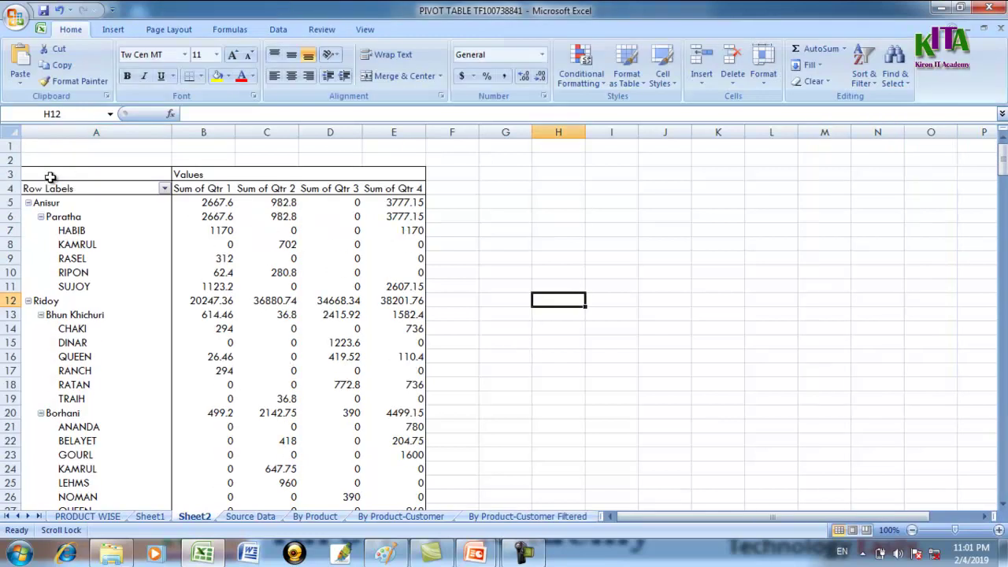
{"action": "left_click_drag", "start_coordinate": [51, 177], "coordinate": [408, 555]}
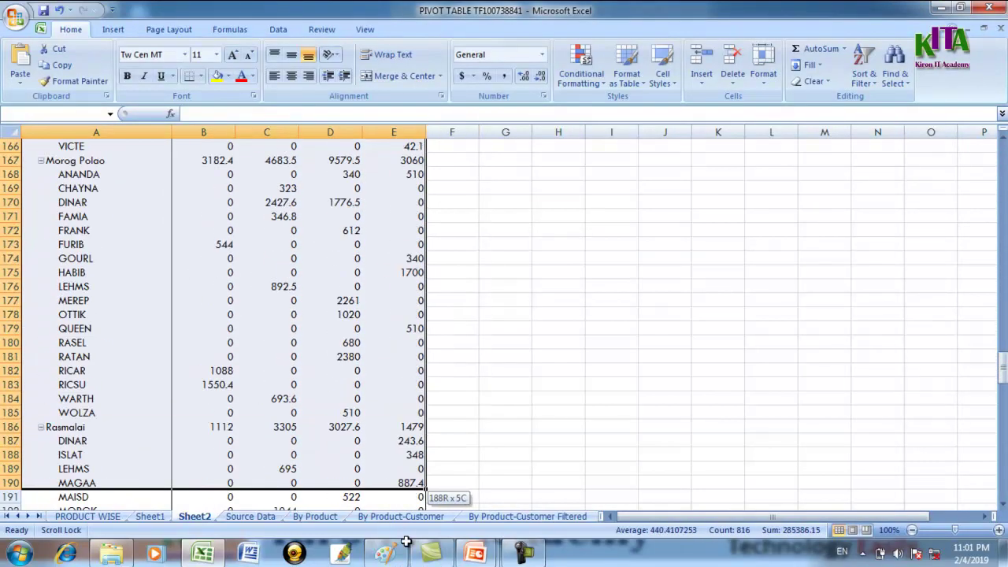
{"action": "left_click_drag", "start_coordinate": [408, 556], "coordinate": [404, 483]}
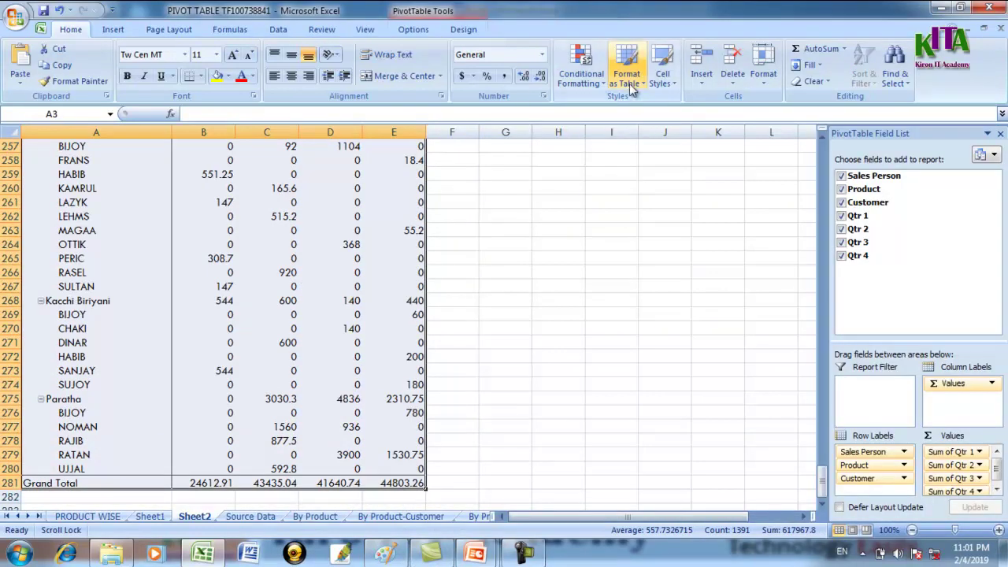
Apply a red Medium table style to the selected pivot table.
{"action": "left_click", "coordinate": [630, 79]}
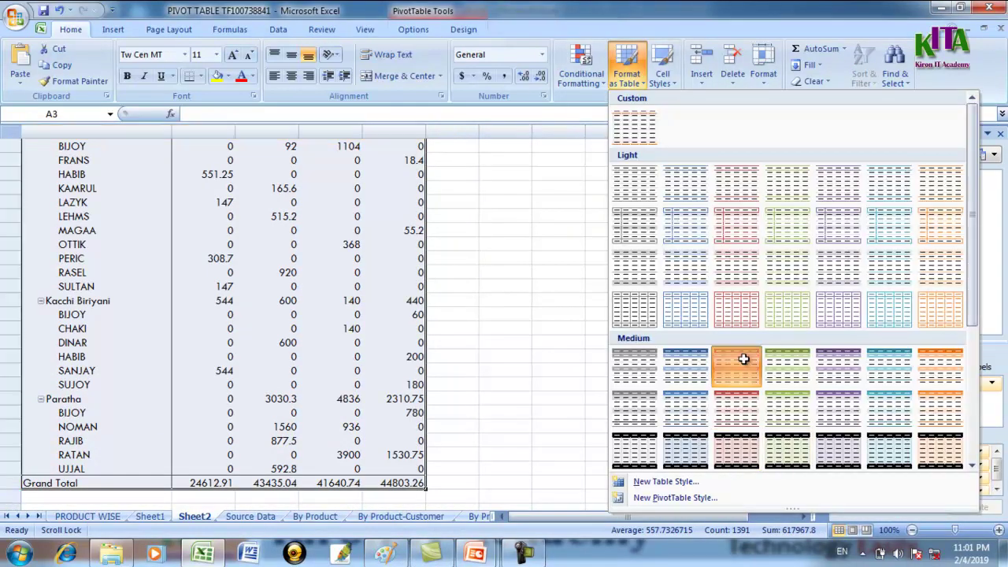
{"action": "left_click", "coordinate": [745, 365]}
{"action": "left_click", "coordinate": [512, 315]}
{"action": "scroll", "coordinate": [504, 299], "scroll_direction": "down", "scroll_amount": 5}
{"action": "scroll", "coordinate": [504, 299], "scroll_direction": "up", "scroll_amount": 5}
{"action": "scroll", "coordinate": [504, 300], "scroll_direction": "down", "scroll_amount": 2}
{"action": "scroll", "coordinate": [508, 341], "scroll_direction": "up", "scroll_amount": 2}
{"action": "left_click", "coordinate": [239, 221]}
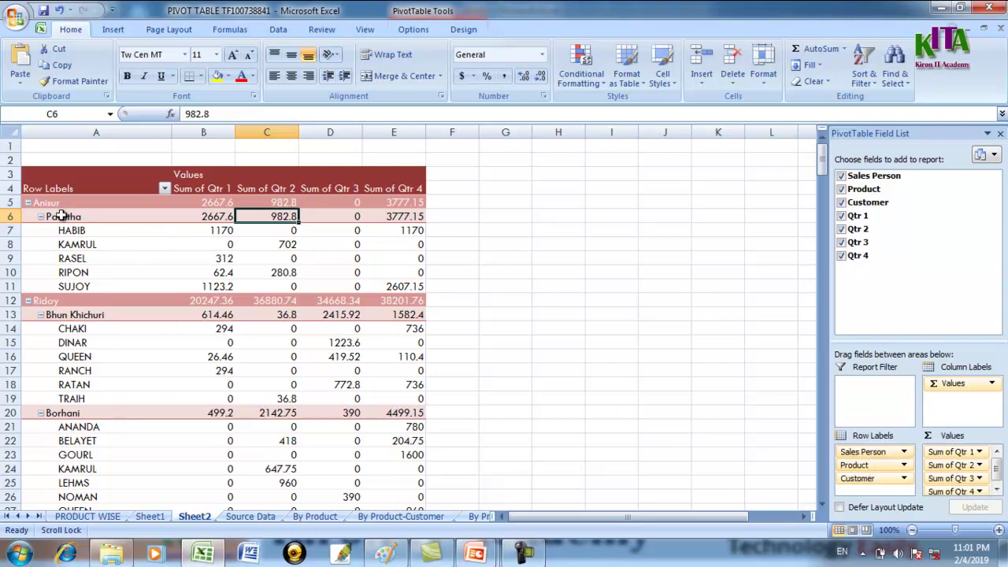
Collapse all three sales person groups, leaving Grand Total Qtr 4 at 44803.26.
{"action": "left_click", "coordinate": [27, 203]}
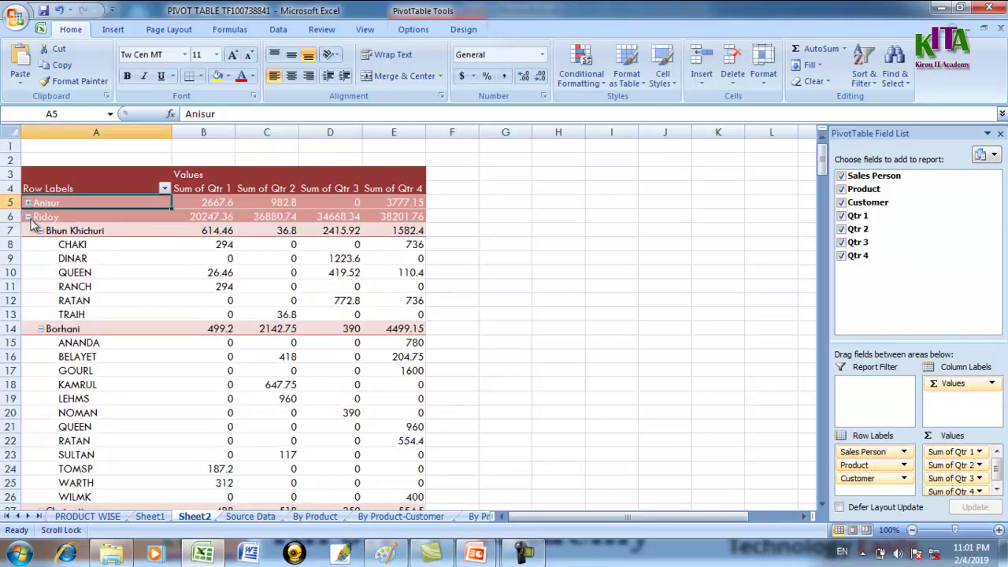
{"action": "left_click", "coordinate": [27, 217]}
{"action": "left_click", "coordinate": [28, 231]}
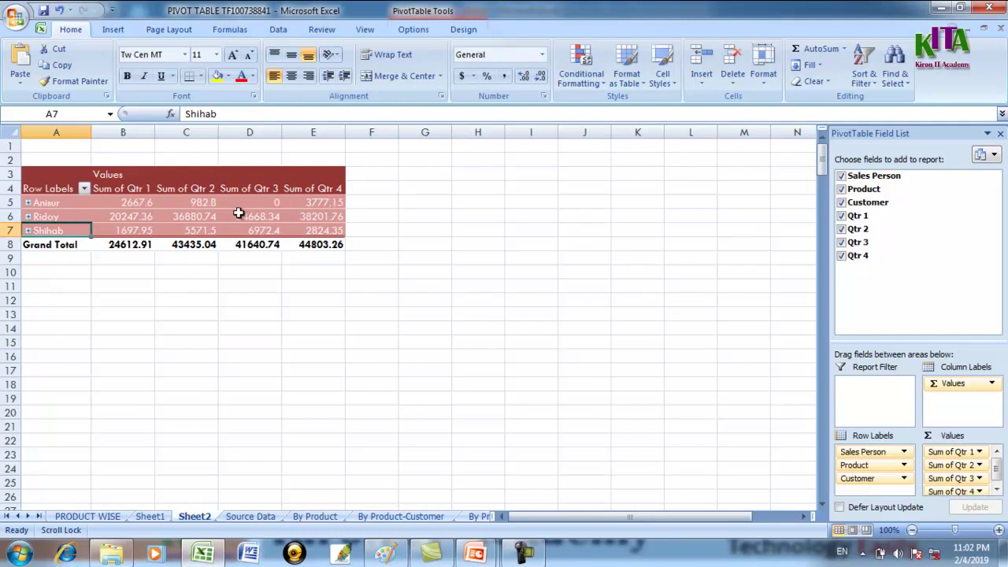
{"action": "left_click", "coordinate": [410, 216]}
{"action": "left_click", "coordinate": [52, 244]}
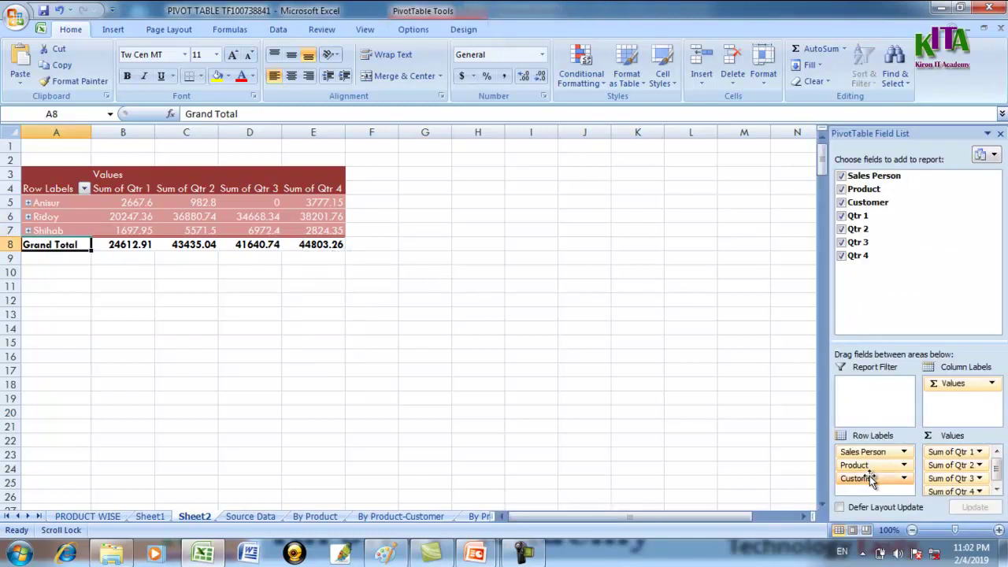
Move Product above Sales Person and collapse Bhun Khichuri, Borhani, Chotpoti, Coffee, Falooda and Fruit Juice.
{"action": "mouse_move", "coordinate": [868, 465]}
{"action": "left_mouse_down"}
{"action": "mouse_move", "coordinate": [876, 465]}
{"action": "mouse_move", "coordinate": [869, 472]}
{"action": "left_mouse_up"}
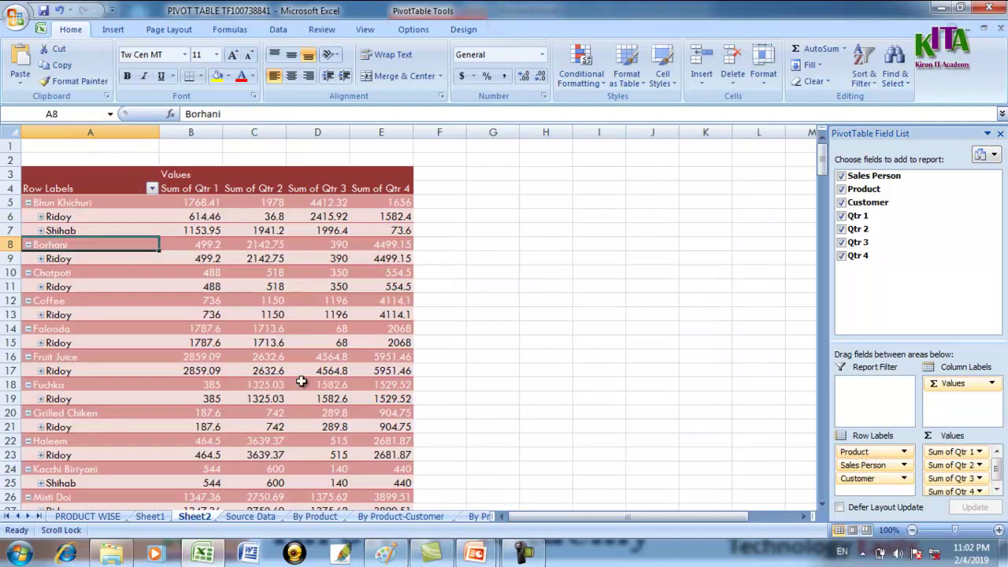
{"action": "left_click", "coordinate": [67, 206]}
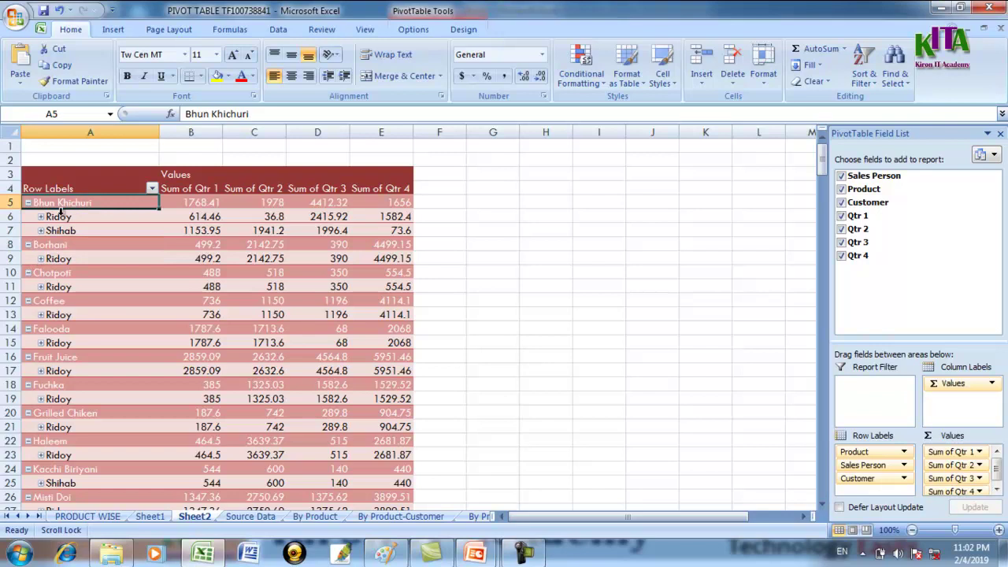
{"action": "left_click", "coordinate": [28, 203]}
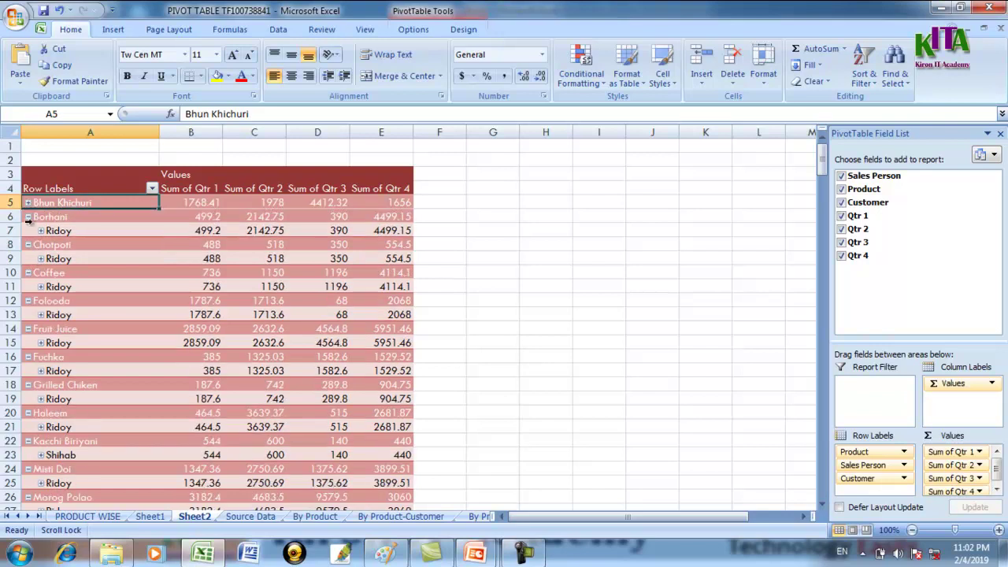
{"action": "left_click", "coordinate": [25, 219]}
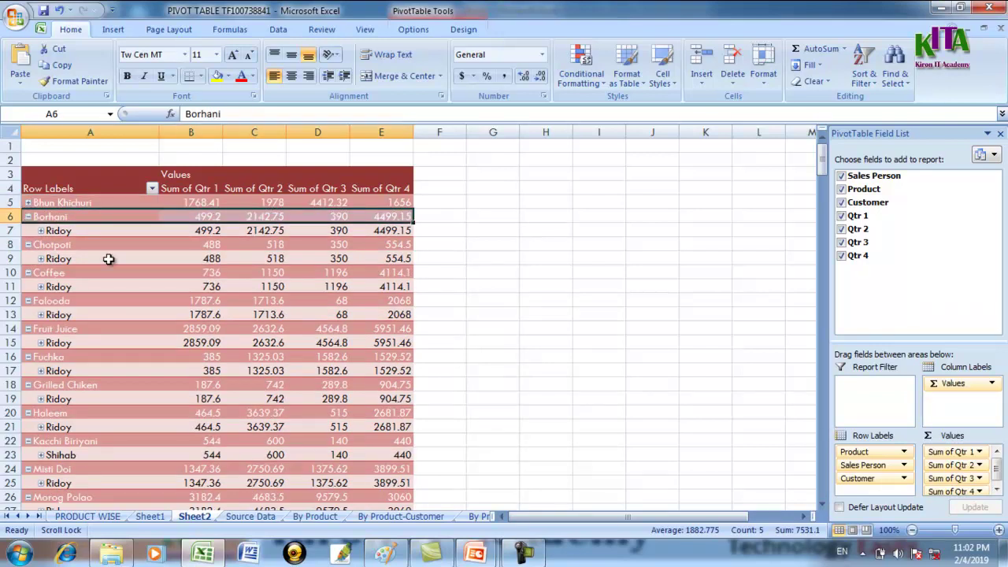
{"action": "left_click", "coordinate": [30, 224]}
{"action": "left_click", "coordinate": [27, 217]}
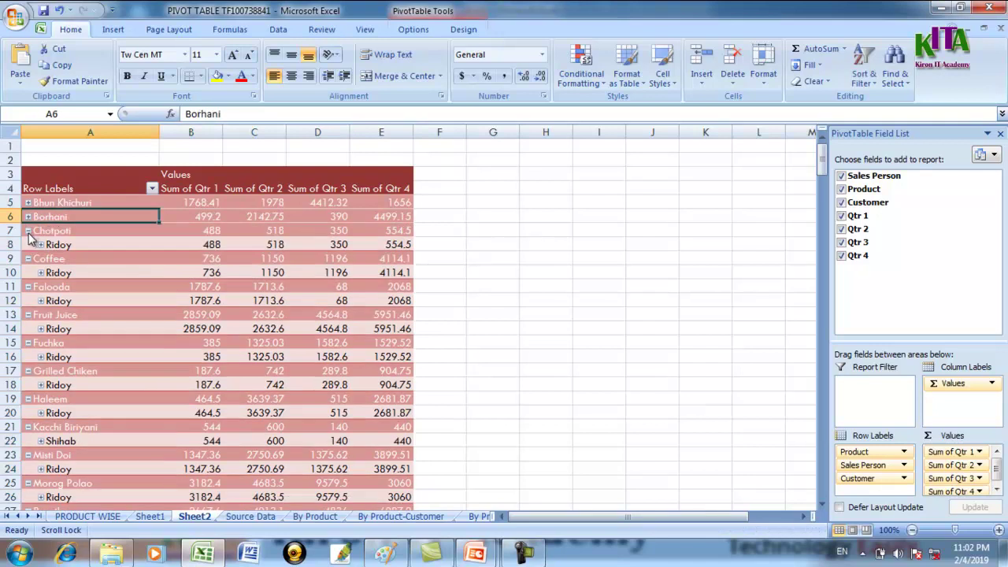
{"action": "left_click", "coordinate": [28, 231]}
{"action": "left_click", "coordinate": [29, 245]}
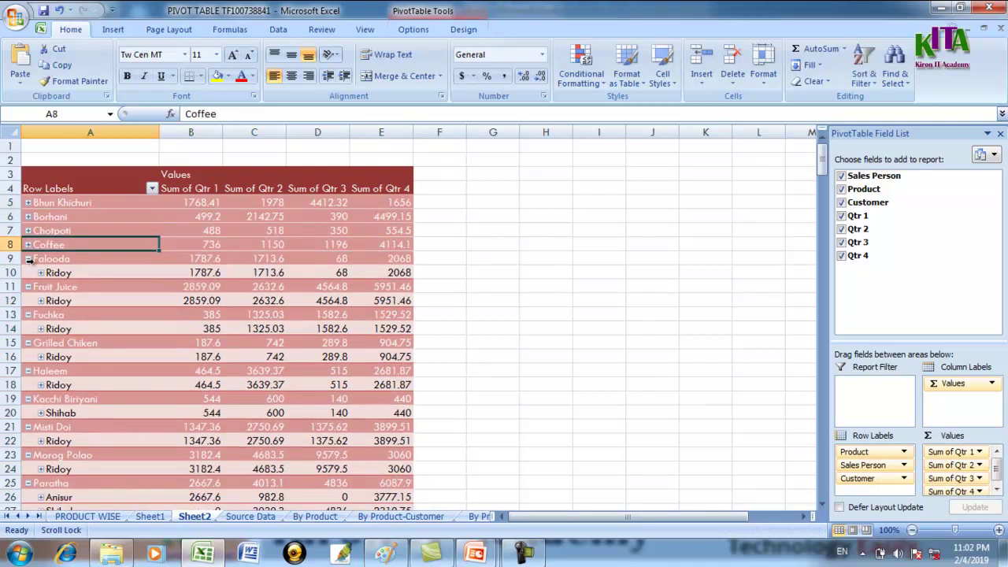
{"action": "left_click", "coordinate": [27, 259]}
{"action": "left_click", "coordinate": [28, 273]}
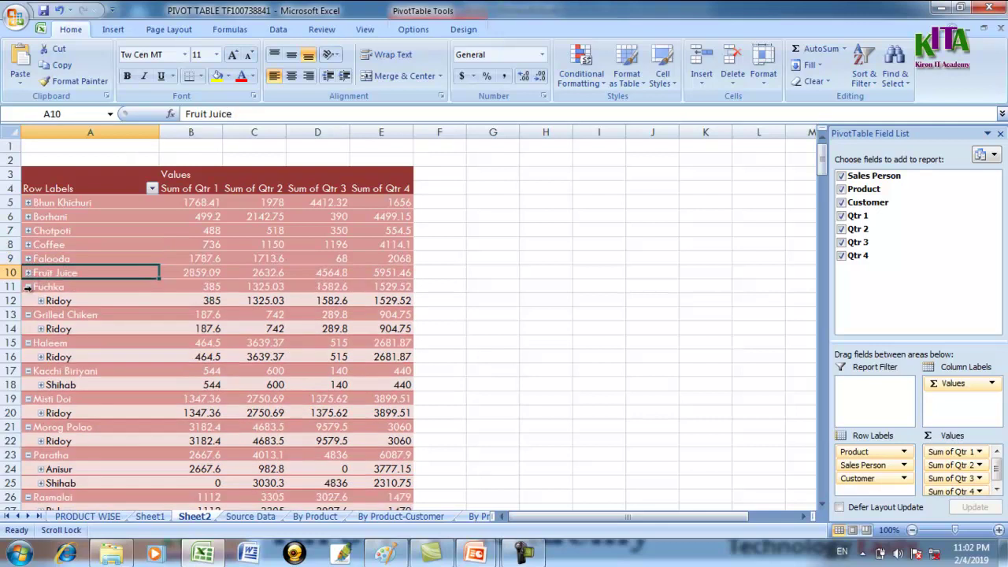
Check the customers under Fuchka's sales person, then collapse the Fuchka product group.
{"action": "scroll", "coordinate": [102, 314], "scroll_direction": "down", "scroll_amount": 6}
{"action": "scroll", "coordinate": [119, 325], "scroll_direction": "up", "scroll_amount": 2}
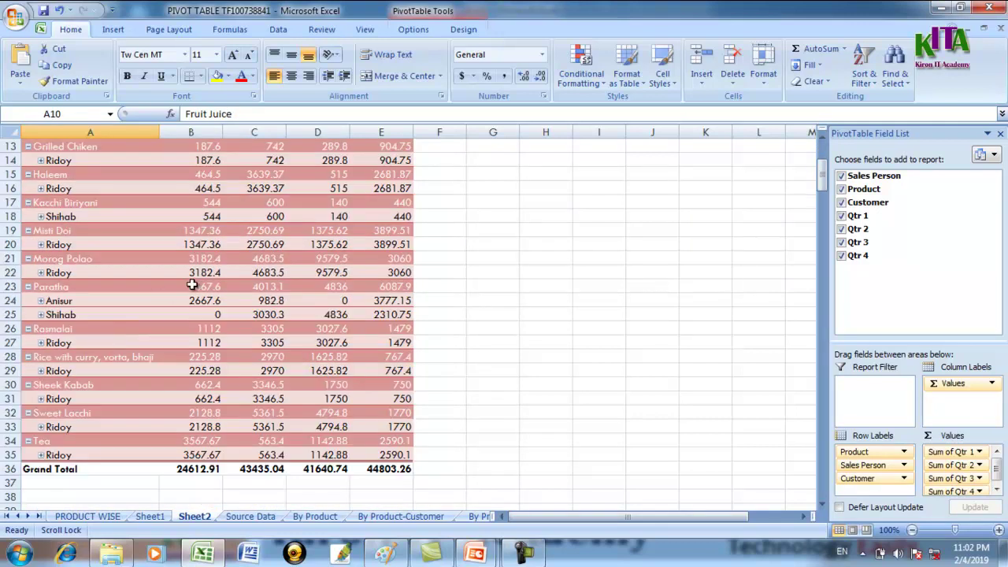
{"action": "scroll", "coordinate": [191, 283], "scroll_direction": "up", "scroll_amount": 4}
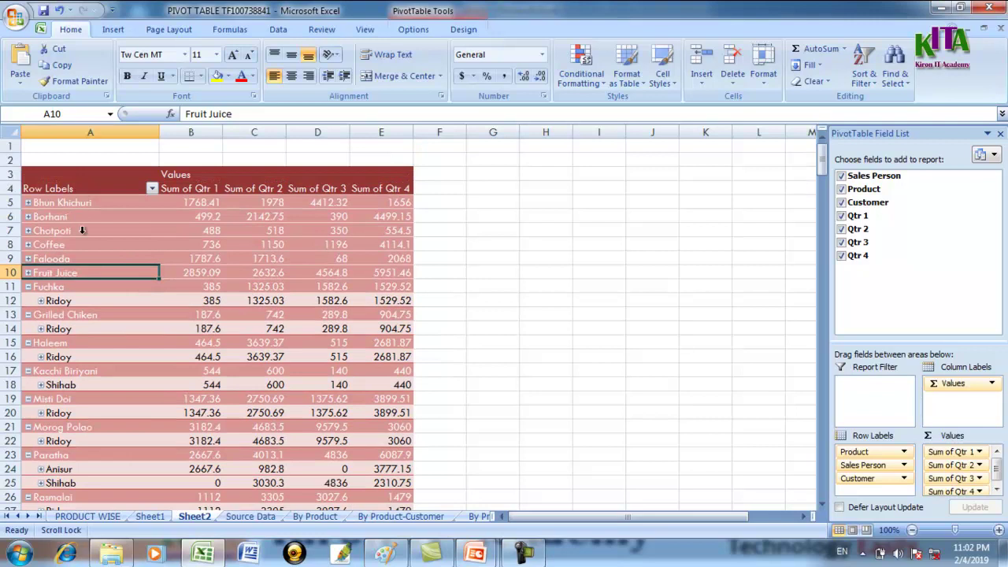
{"action": "left_click", "coordinate": [455, 242]}
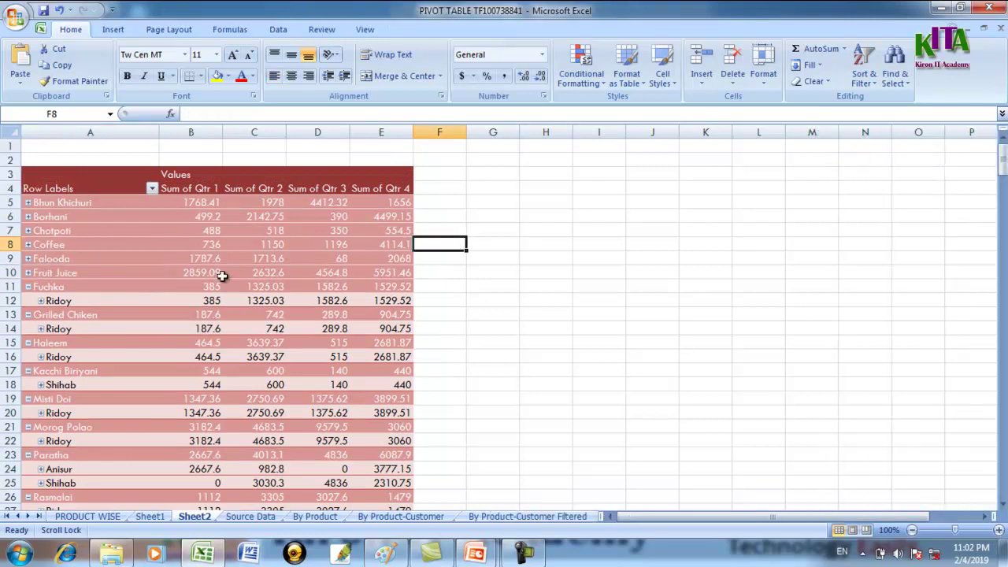
{"action": "left_click", "coordinate": [40, 301]}
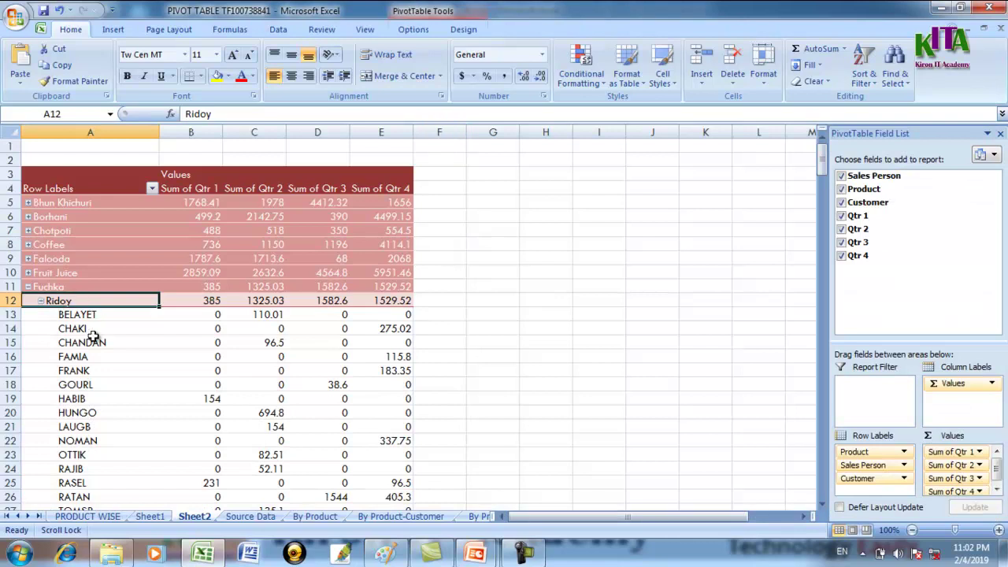
{"action": "scroll", "coordinate": [98, 339], "scroll_direction": "down", "scroll_amount": 4}
{"action": "scroll", "coordinate": [107, 331], "scroll_direction": "up", "scroll_amount": 3}
{"action": "scroll", "coordinate": [116, 366], "scroll_direction": "up", "scroll_amount": 1}
{"action": "left_click", "coordinate": [40, 301]}
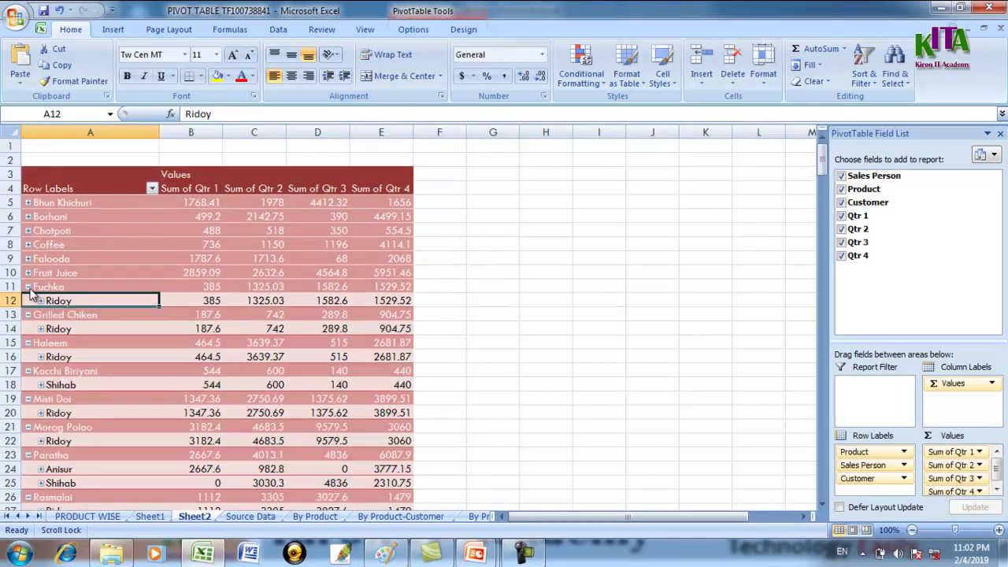
{"action": "left_click", "coordinate": [28, 286]}
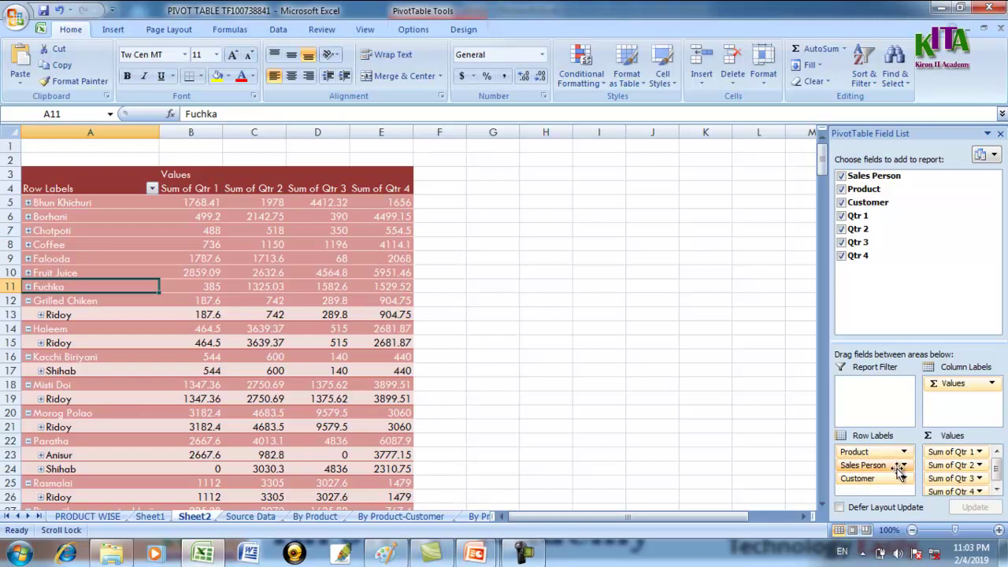
Rearrange the pivot's Row Labels, removing the Customer and Sales Person fields.
{"action": "left_click_drag", "start_coordinate": [887, 486], "coordinate": [842, 467]}
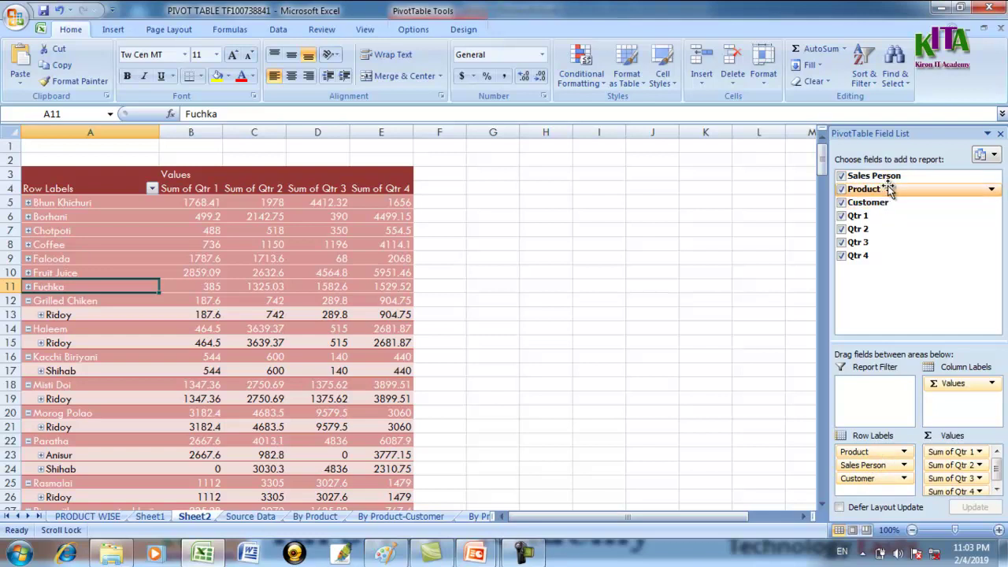
{"action": "left_click", "coordinate": [880, 482]}
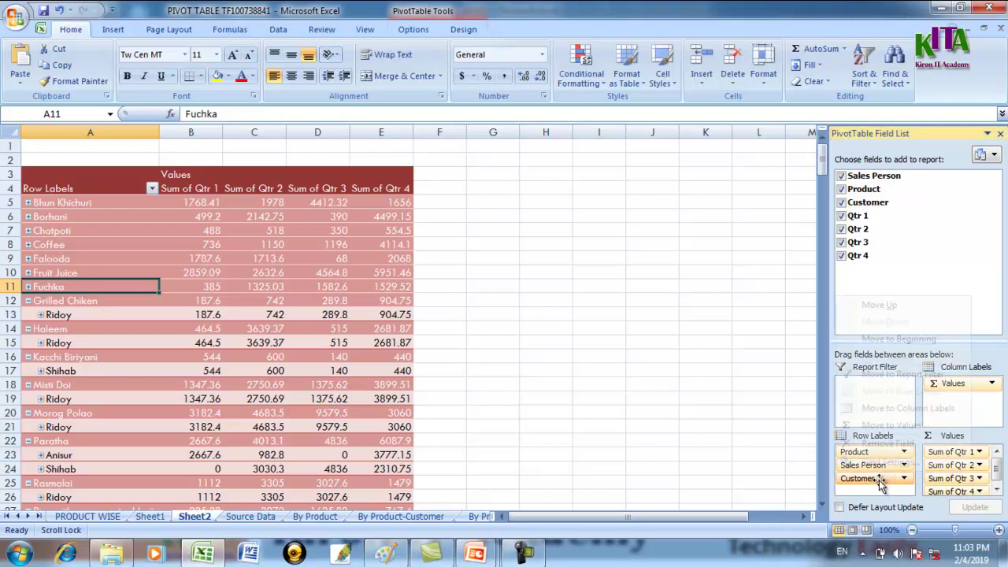
{"action": "left_click", "coordinate": [887, 444]}
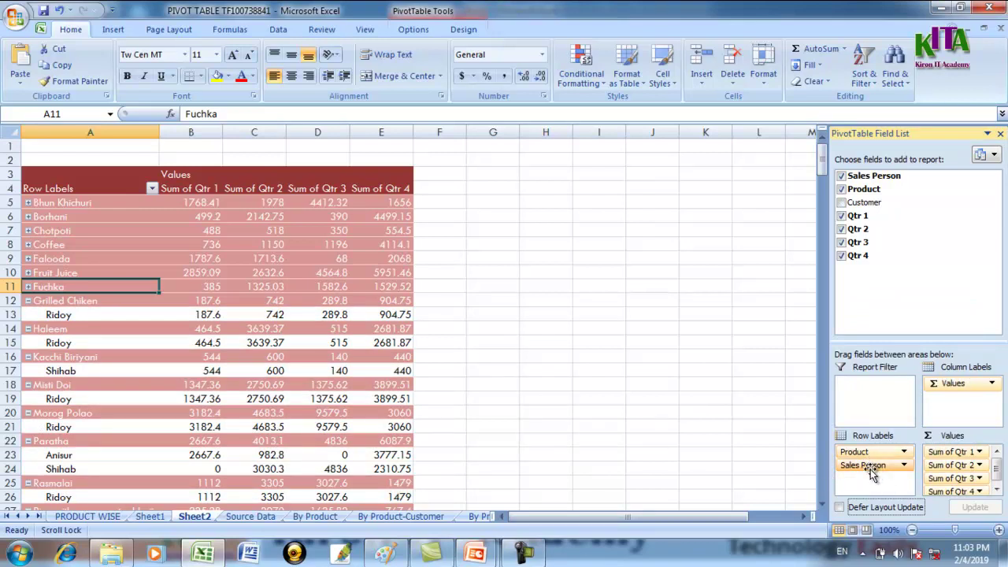
{"action": "left_click", "coordinate": [872, 467]}
{"action": "left_click", "coordinate": [871, 467]}
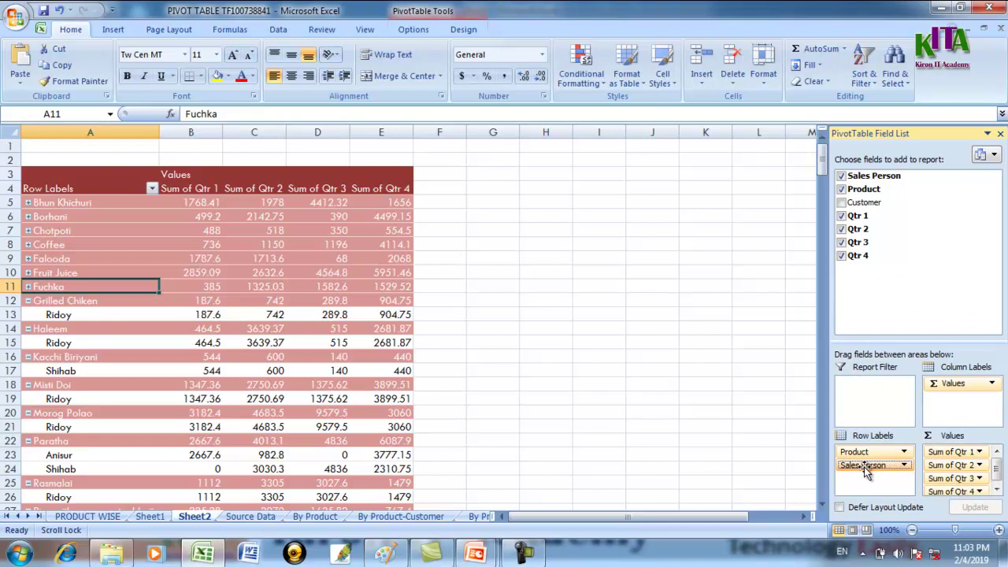
{"action": "left_click", "coordinate": [888, 466]}
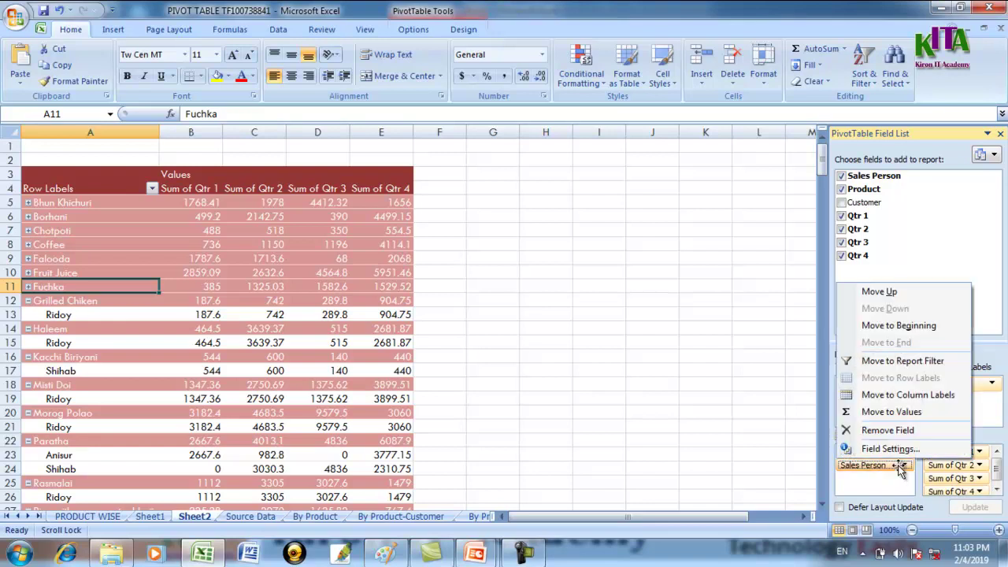
{"action": "left_click", "coordinate": [891, 431]}
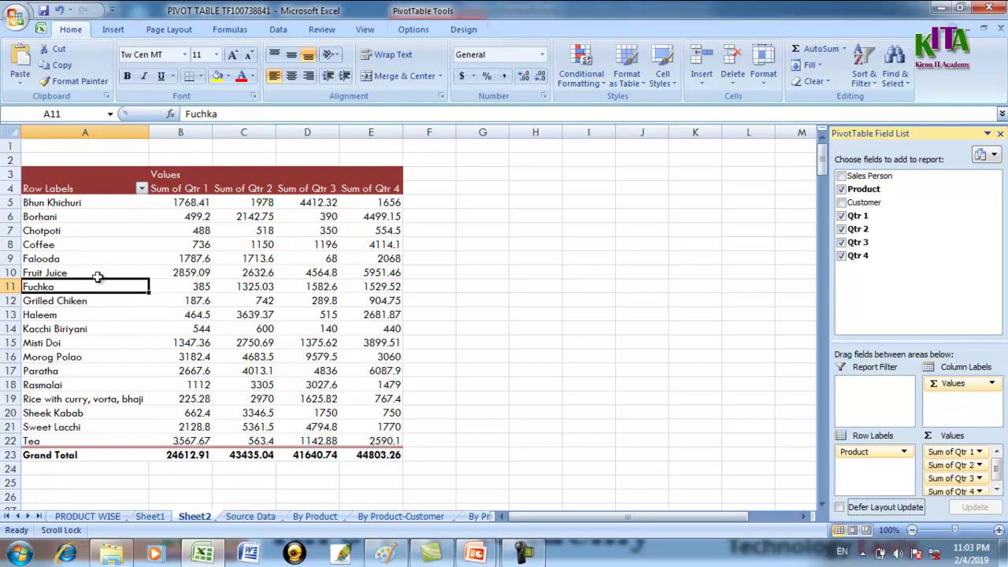
{"action": "left_click", "coordinate": [504, 241]}
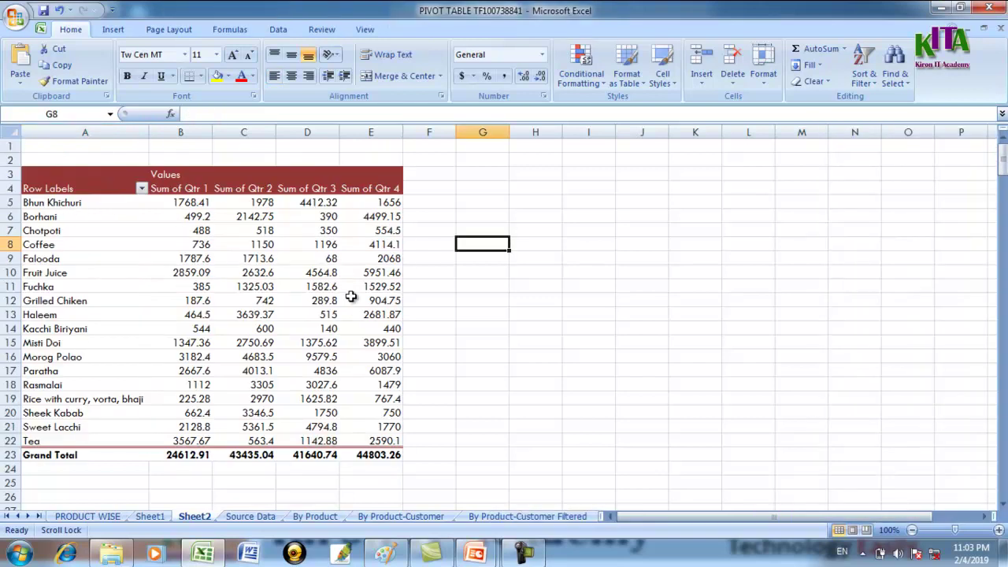
{"action": "left_click", "coordinate": [248, 218]}
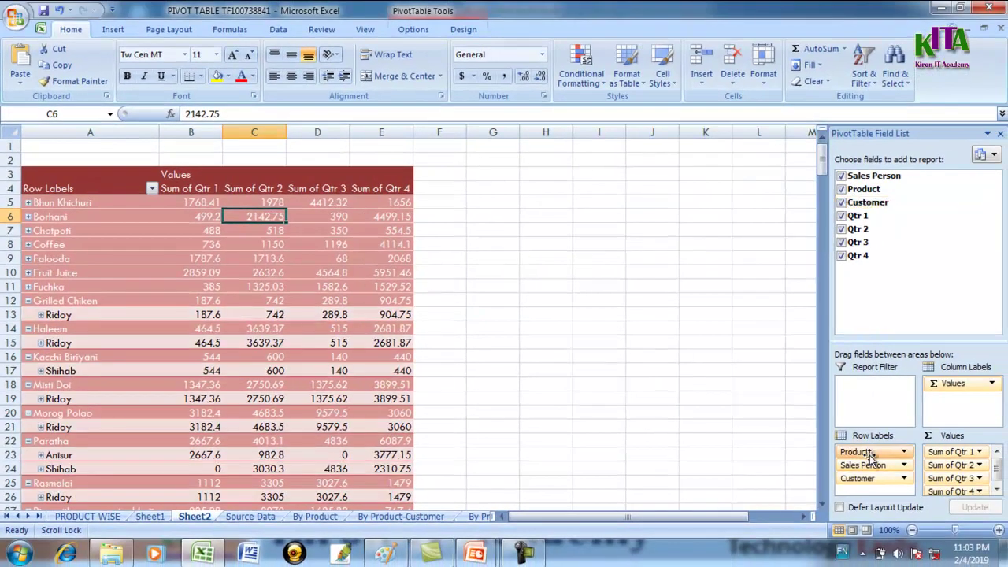
{"action": "scroll", "coordinate": [795, 441], "scroll_direction": "down", "scroll_amount": 3}
{"action": "scroll", "coordinate": [805, 446], "scroll_direction": "up", "scroll_amount": 3}
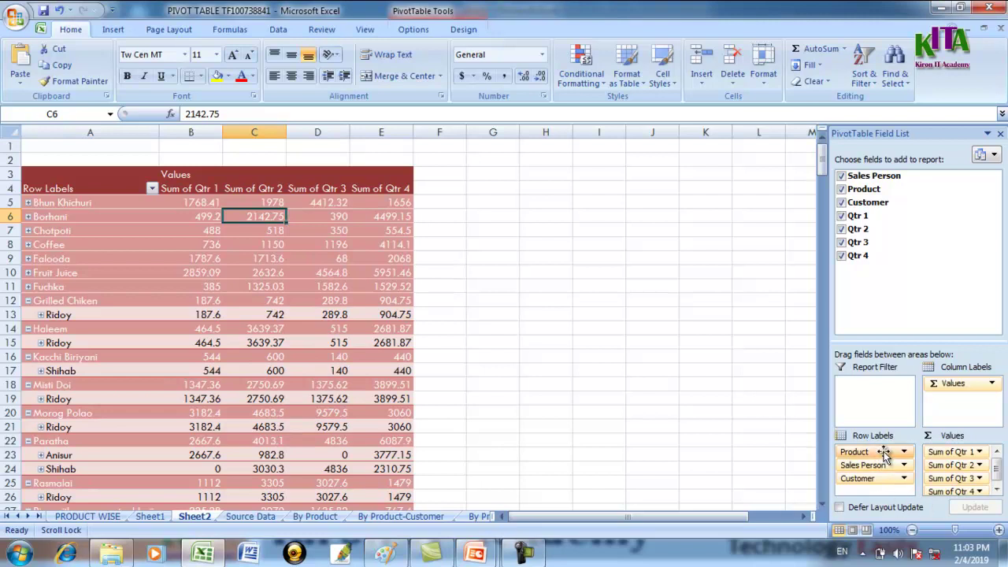
Make Product a report filter and fill its A1:B1 cells yellow.
{"action": "left_click_drag", "start_coordinate": [874, 452], "coordinate": [880, 392]}
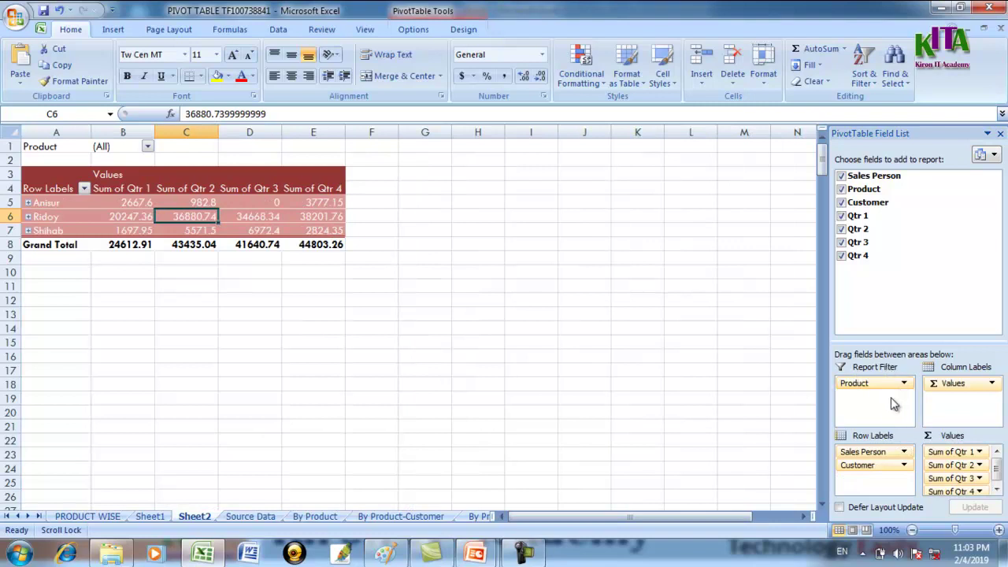
{"action": "left_click", "coordinate": [482, 313]}
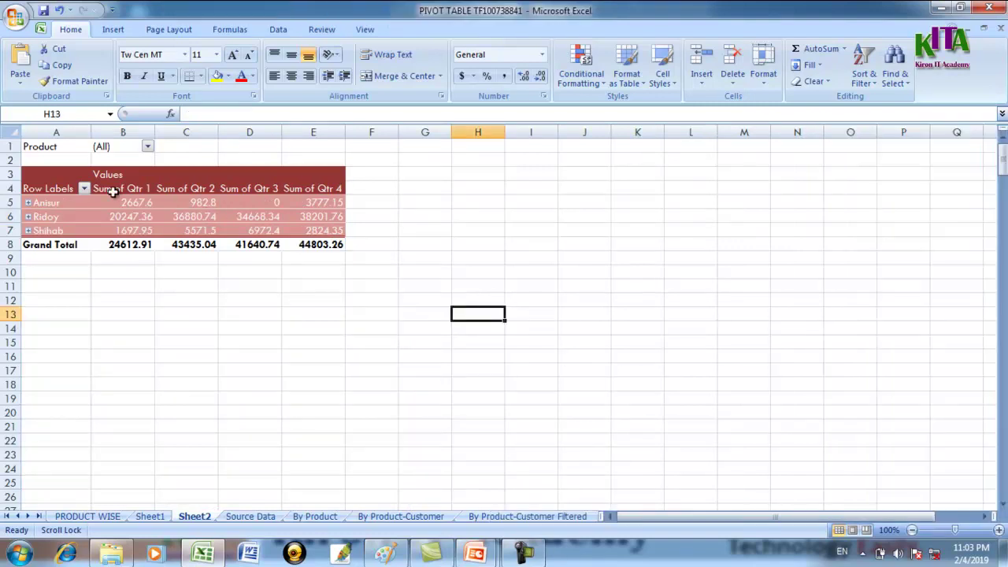
{"action": "left_click_drag", "start_coordinate": [38, 148], "coordinate": [118, 146]}
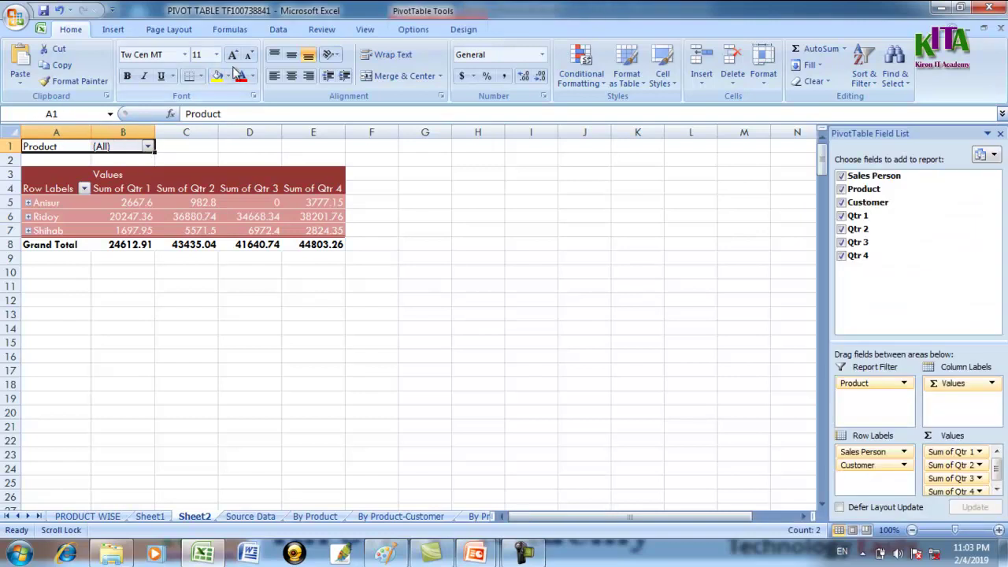
{"action": "left_click", "coordinate": [216, 76]}
Filter the pivot to Coffee and expand Ridoy to list its customers.
{"action": "left_click", "coordinate": [57, 148]}
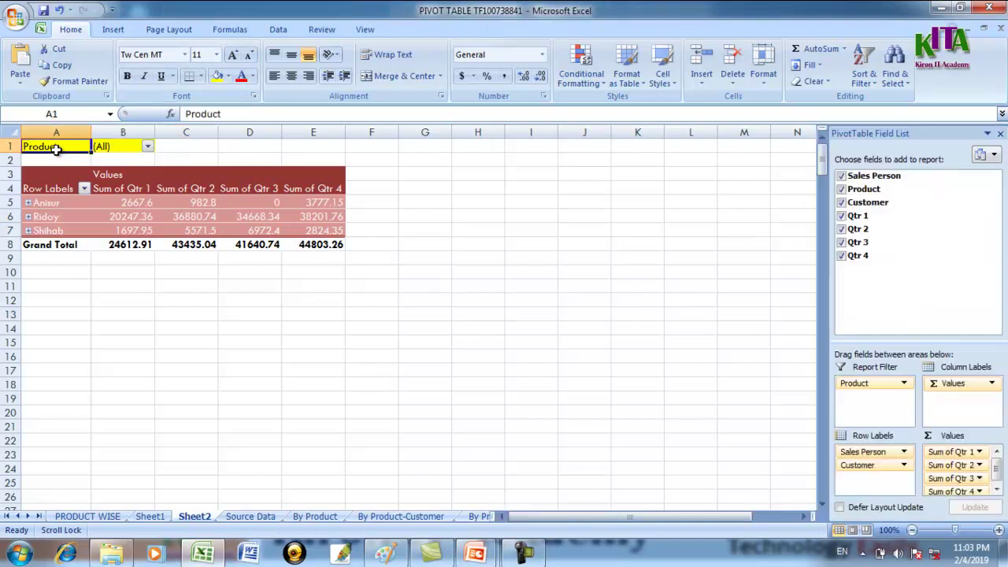
{"action": "left_click", "coordinate": [147, 148]}
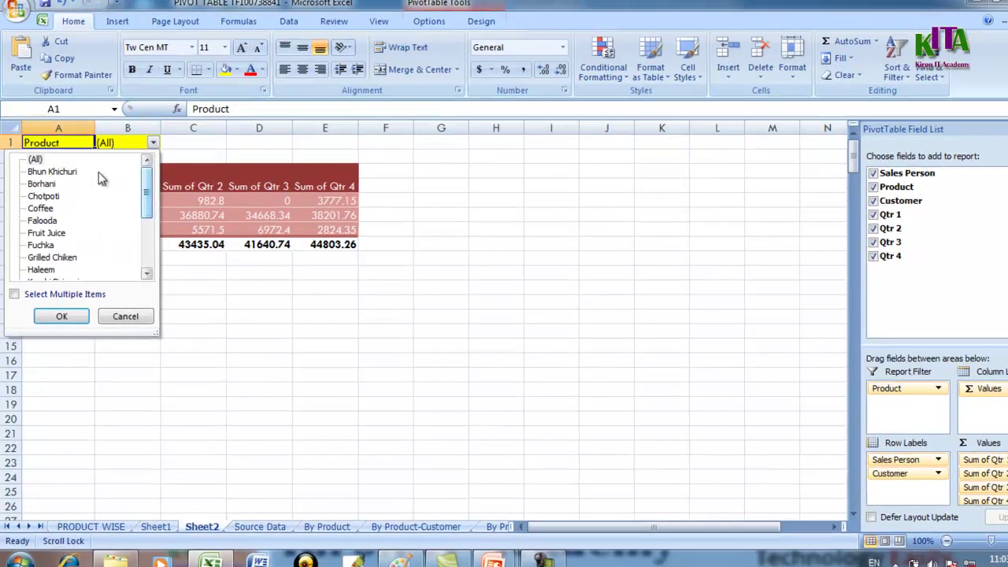
{"action": "left_click", "coordinate": [51, 174]}
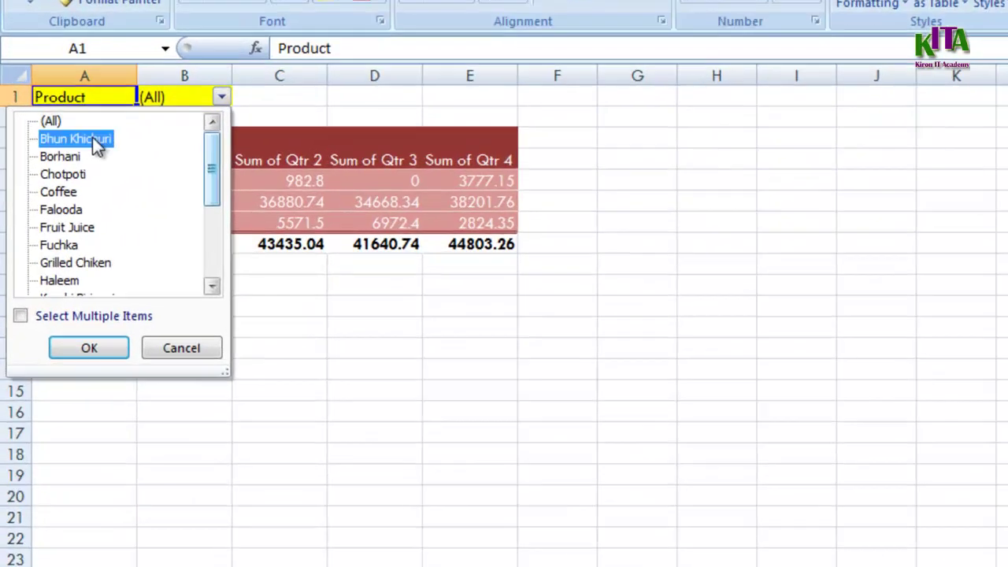
{"action": "left_click", "coordinate": [100, 360]}
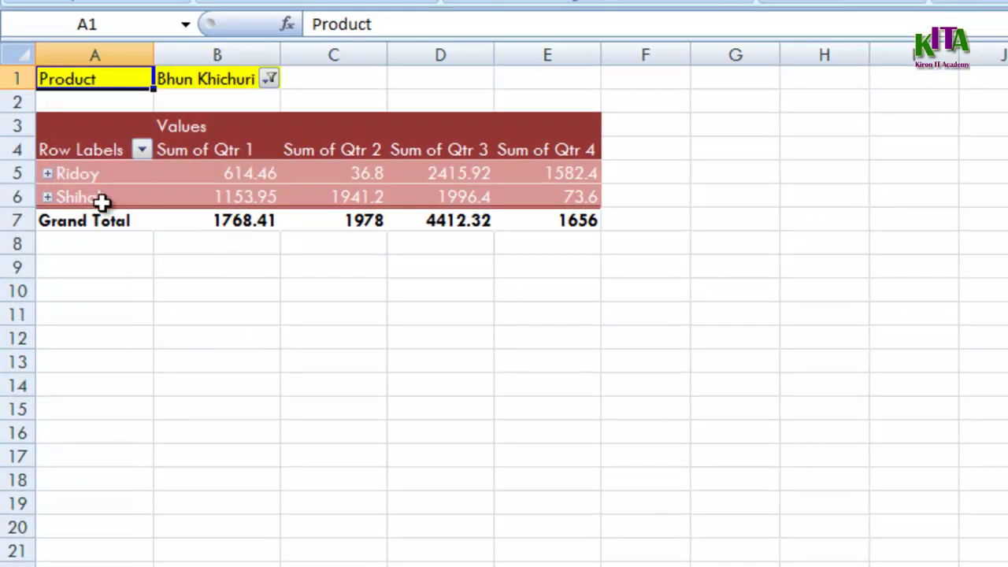
{"action": "left_click", "coordinate": [270, 78]}
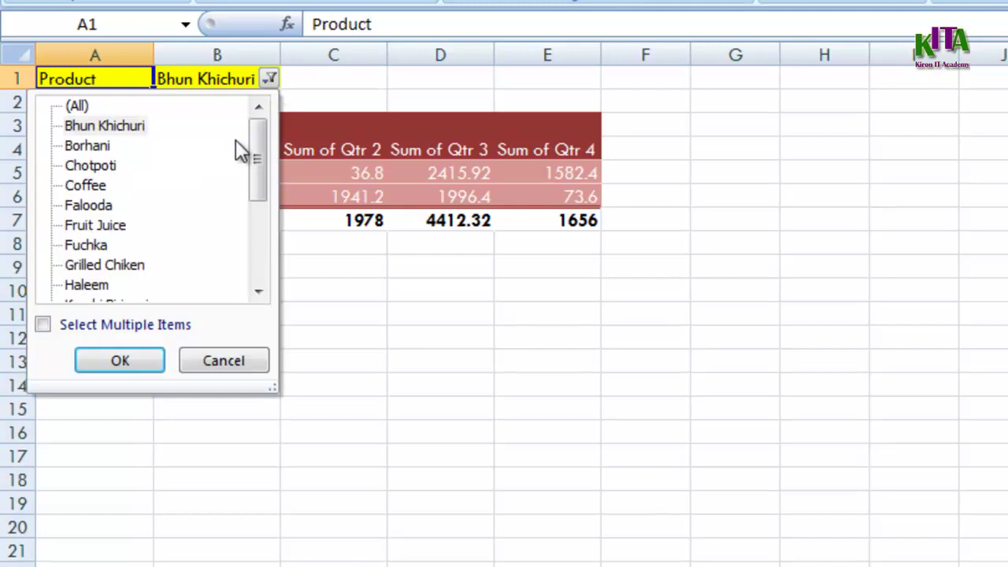
{"action": "left_click", "coordinate": [83, 186]}
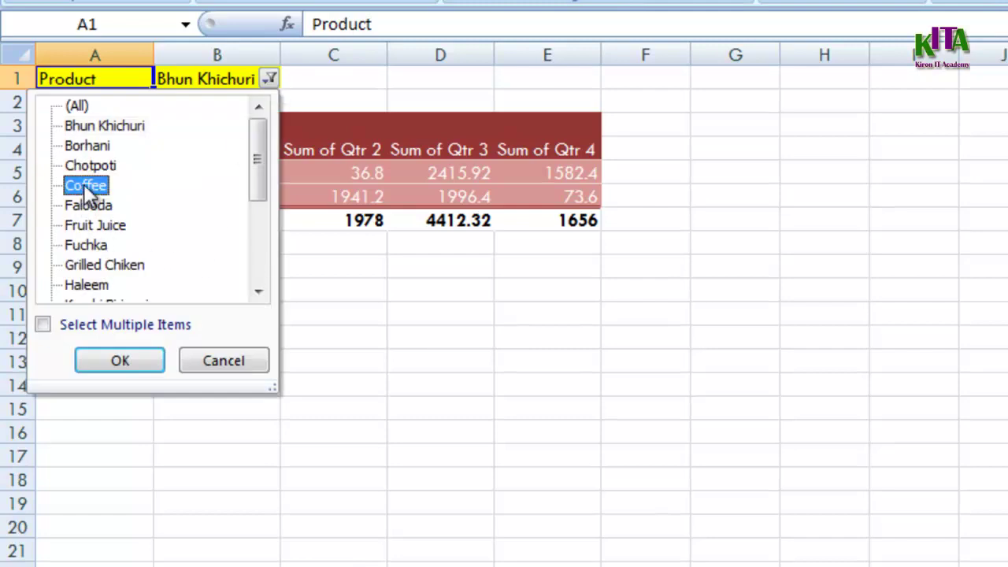
{"action": "left_click", "coordinate": [126, 359]}
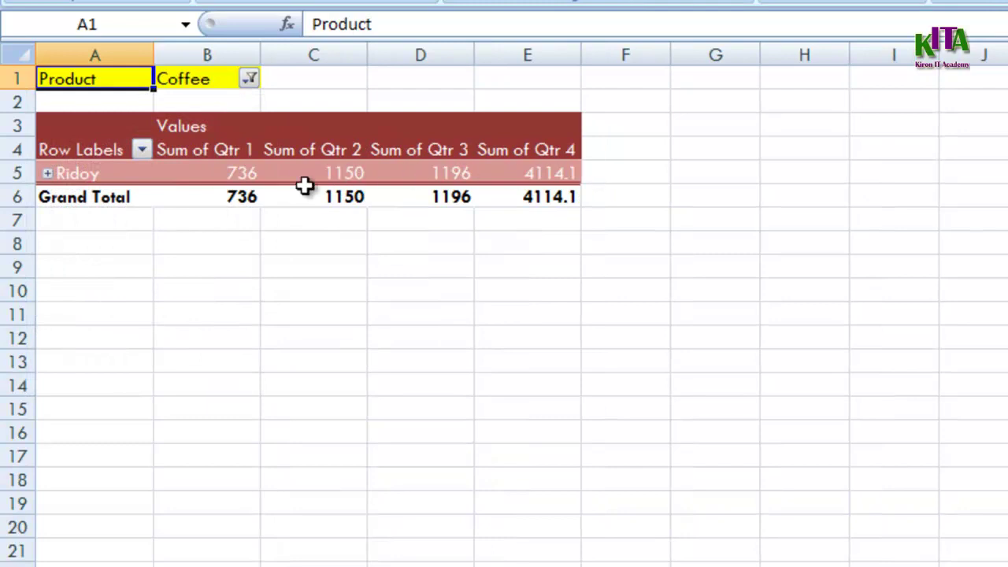
{"action": "left_click", "coordinate": [48, 173]}
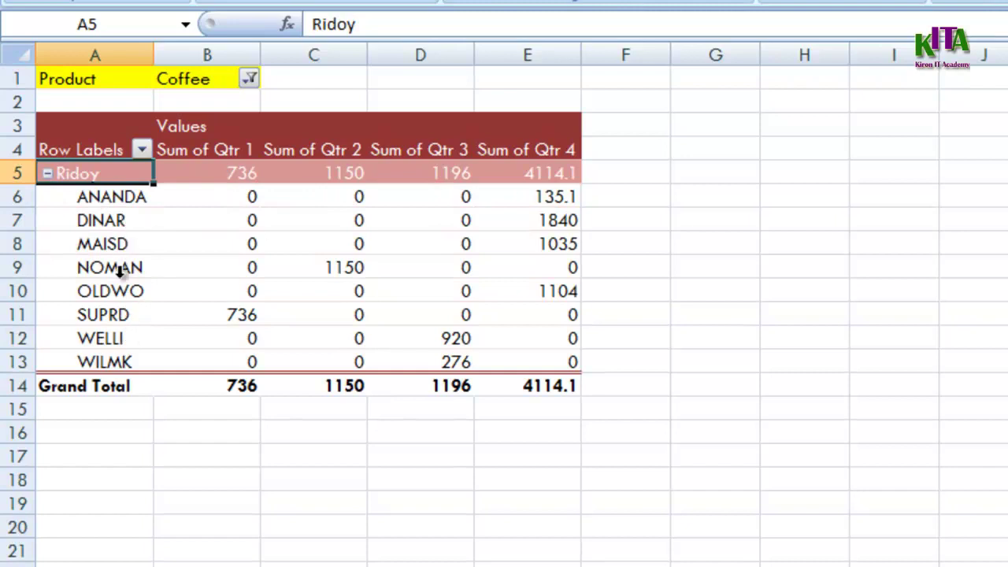
{"action": "left_click", "coordinate": [683, 335]}
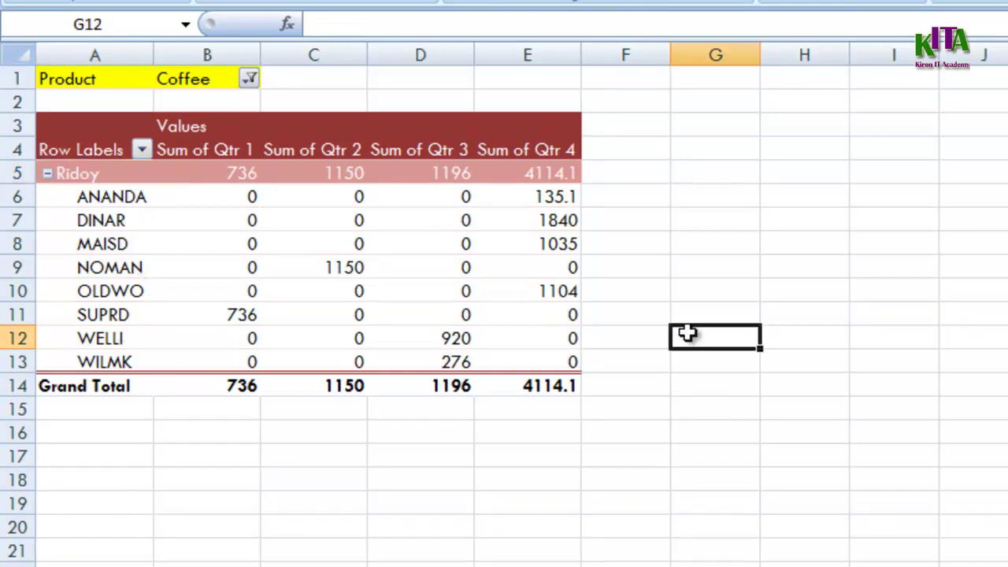
{"action": "left_click", "coordinate": [118, 177]}
Move Product from Report Filter into Row Labels below Customer.
{"action": "left_click", "coordinate": [110, 240]}
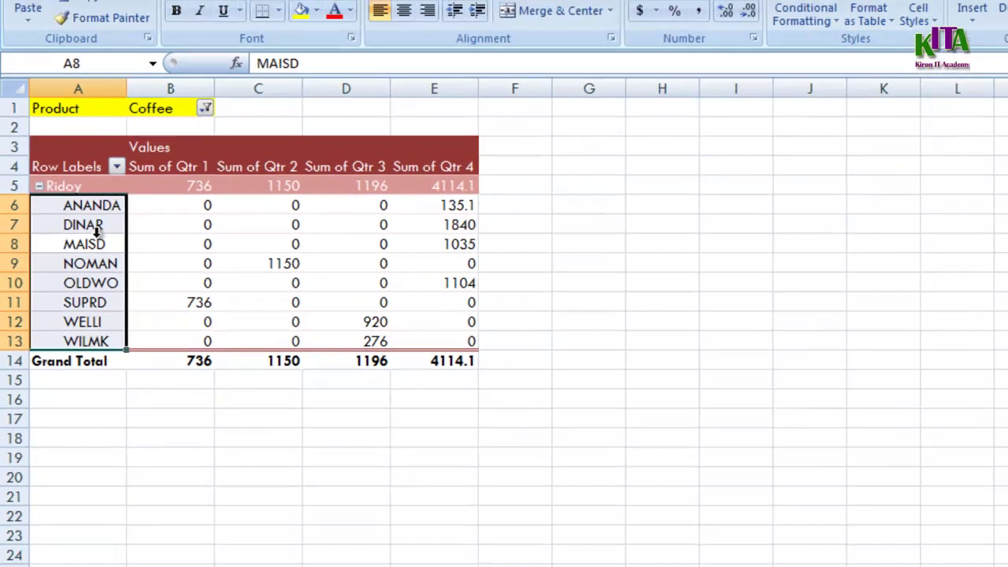
{"action": "left_click_drag", "start_coordinate": [858, 384], "coordinate": [862, 476]}
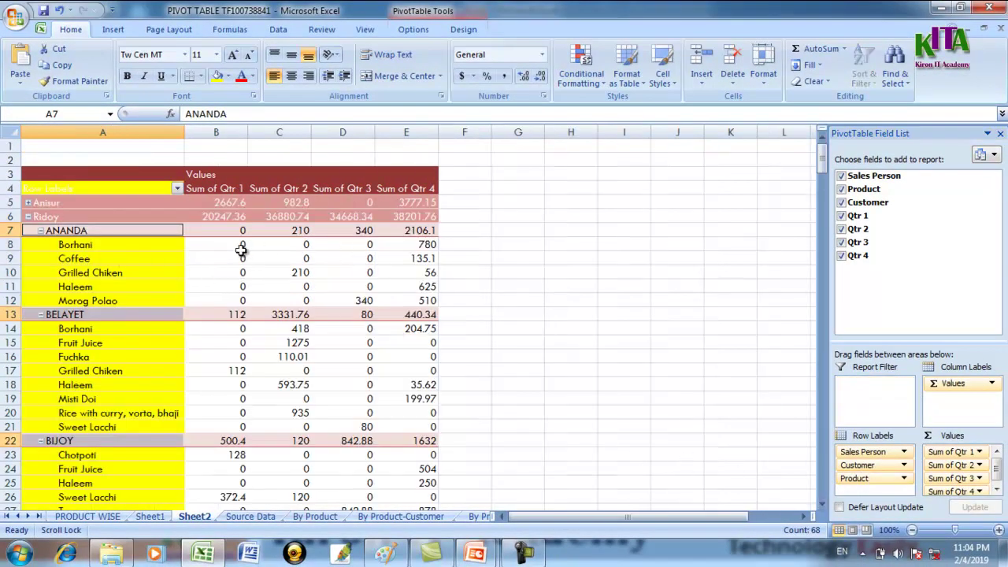
{"action": "left_click", "coordinate": [111, 252]}
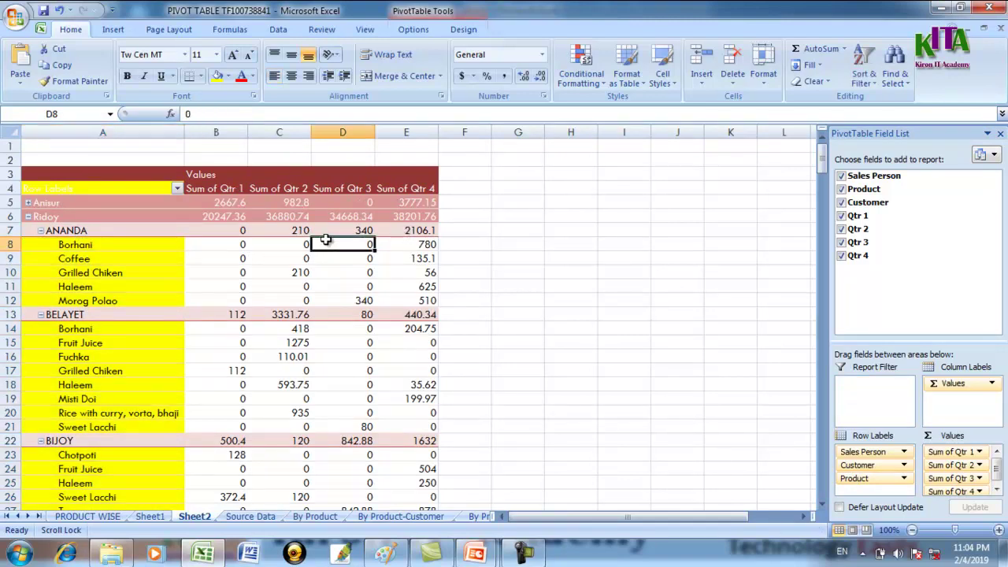
{"action": "left_click", "coordinate": [297, 260]}
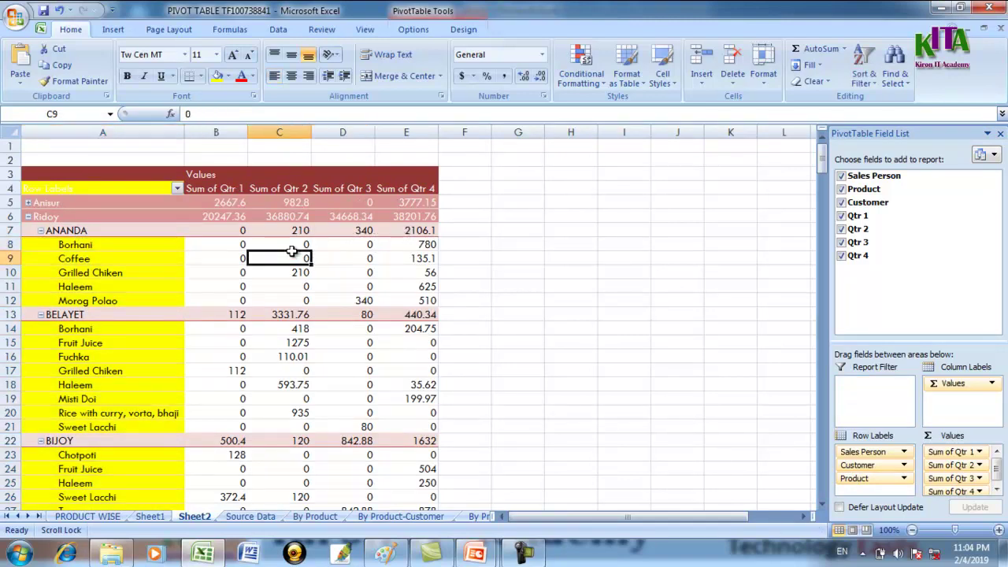
{"action": "left_click", "coordinate": [979, 453]}
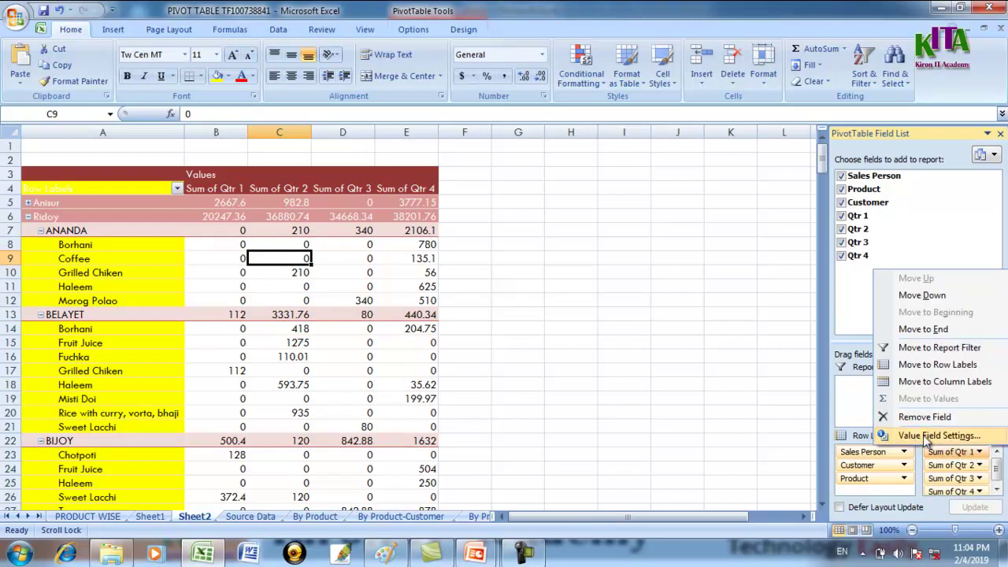
Open Value Field Settings for Sum of Qtr 1 and try Count, Average, Max and Min.
{"action": "left_click", "coordinate": [979, 454]}
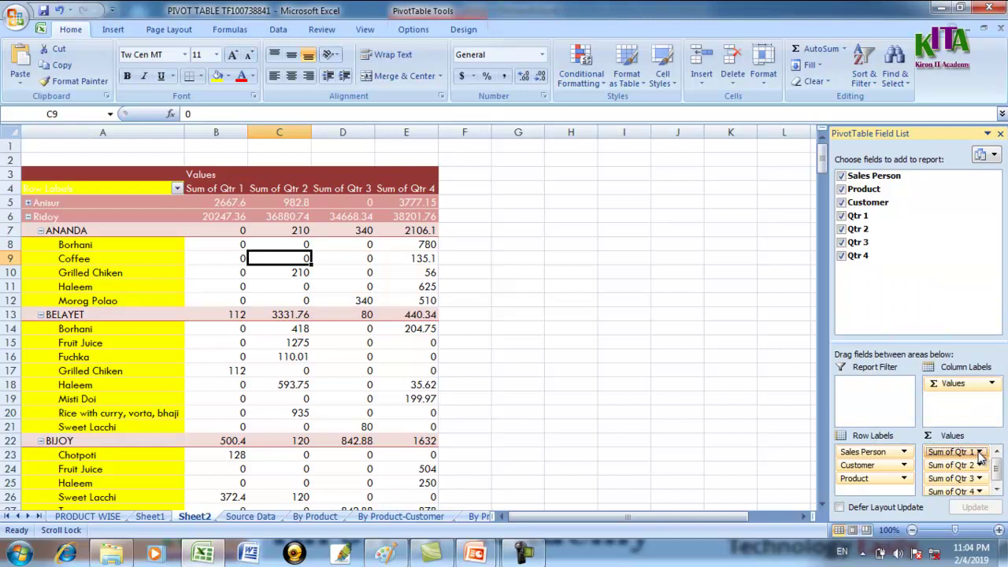
{"action": "left_click", "coordinate": [979, 453]}
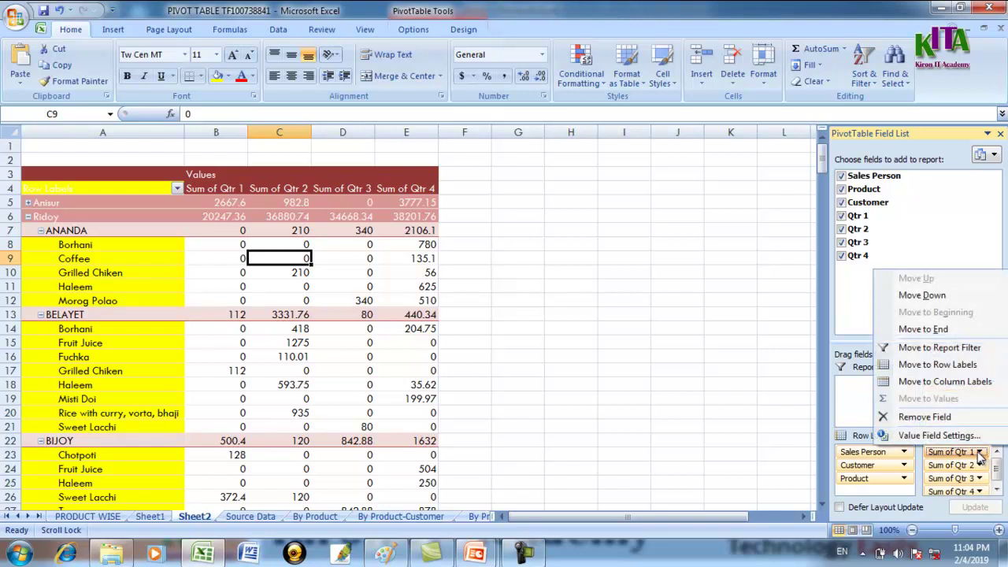
{"action": "left_click", "coordinate": [941, 434]}
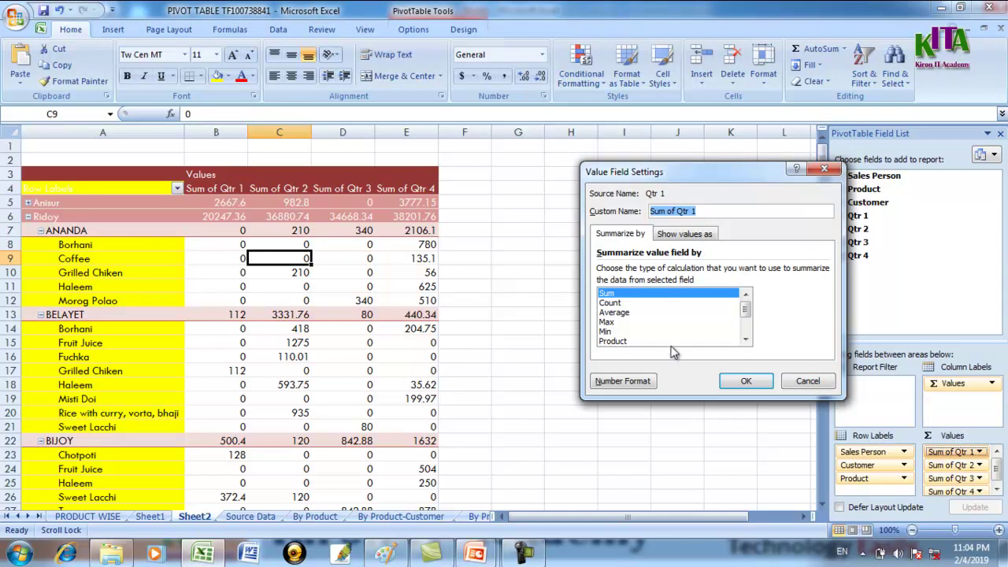
{"action": "left_click", "coordinate": [612, 304]}
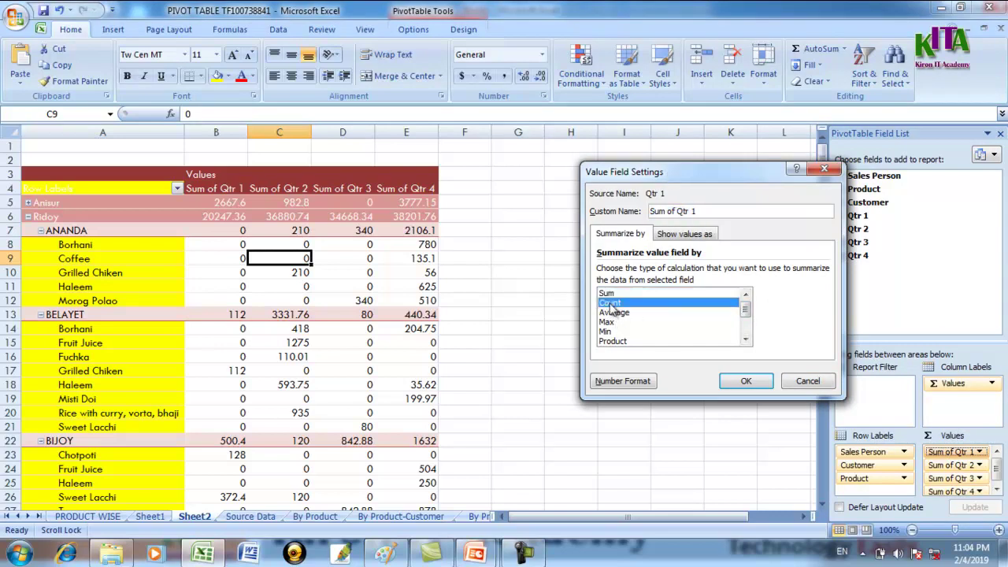
{"action": "left_click", "coordinate": [618, 313]}
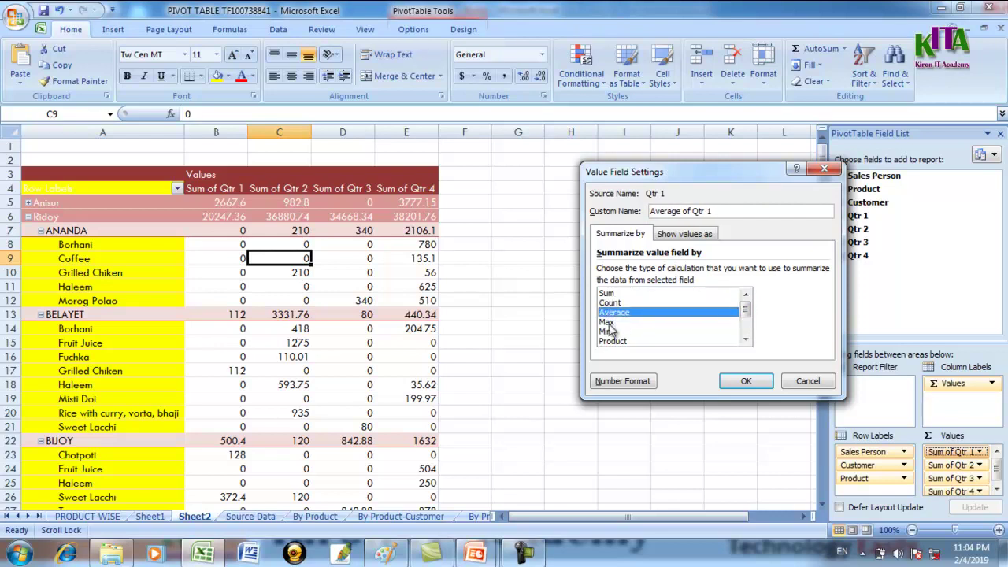
{"action": "left_click", "coordinate": [609, 323]}
{"action": "left_click", "coordinate": [607, 332]}
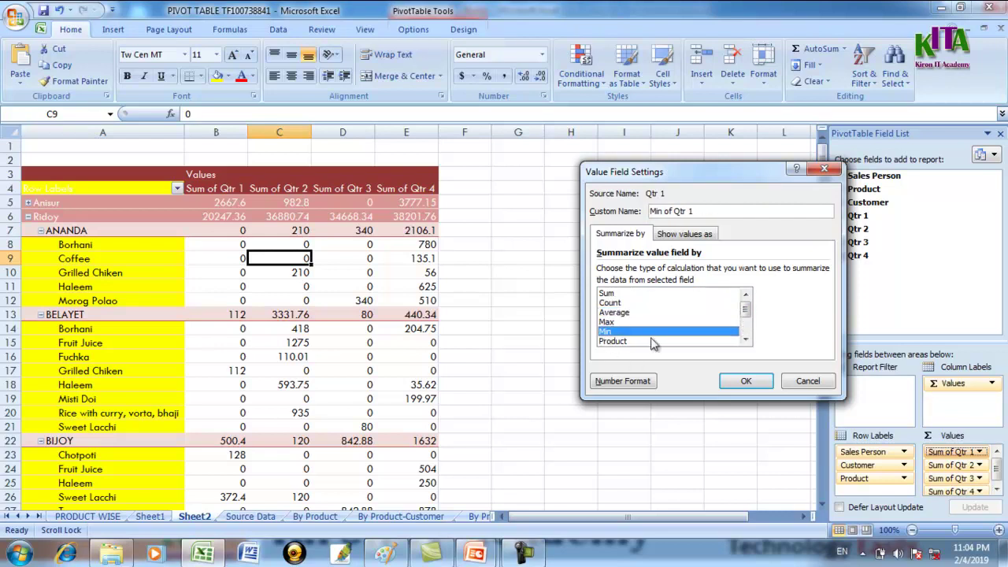
{"action": "left_click", "coordinate": [745, 339]}
{"action": "left_click", "coordinate": [744, 339]}
Settle on Count as the Qtr 1 summary calculation.
{"action": "left_click", "coordinate": [620, 313]}
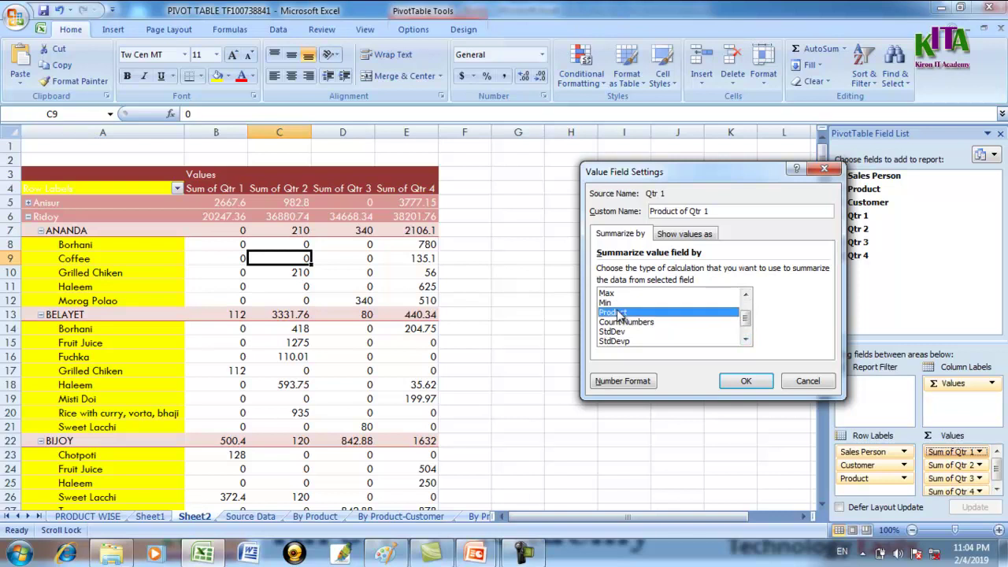
{"action": "left_click", "coordinate": [635, 322]}
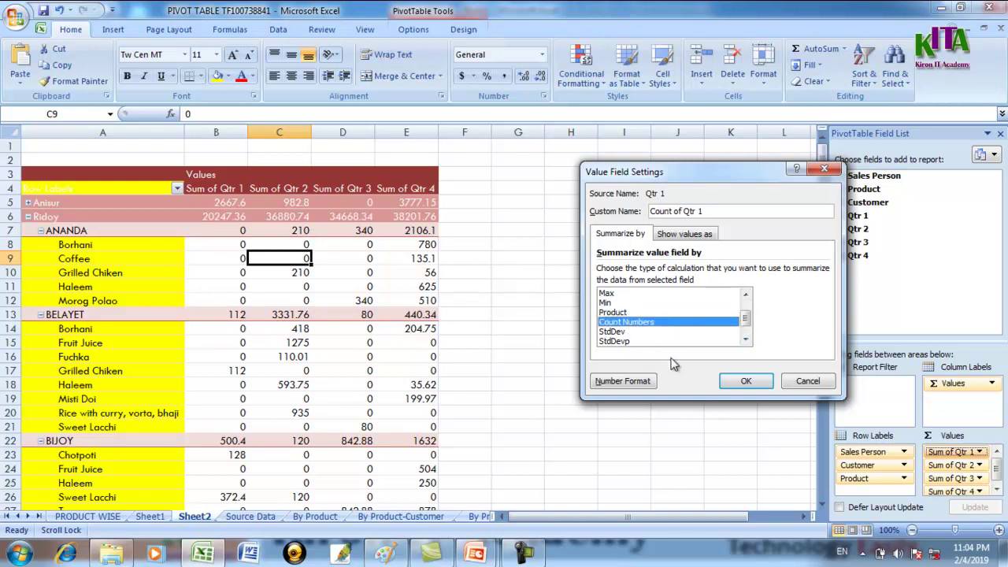
{"action": "left_click", "coordinate": [613, 331]}
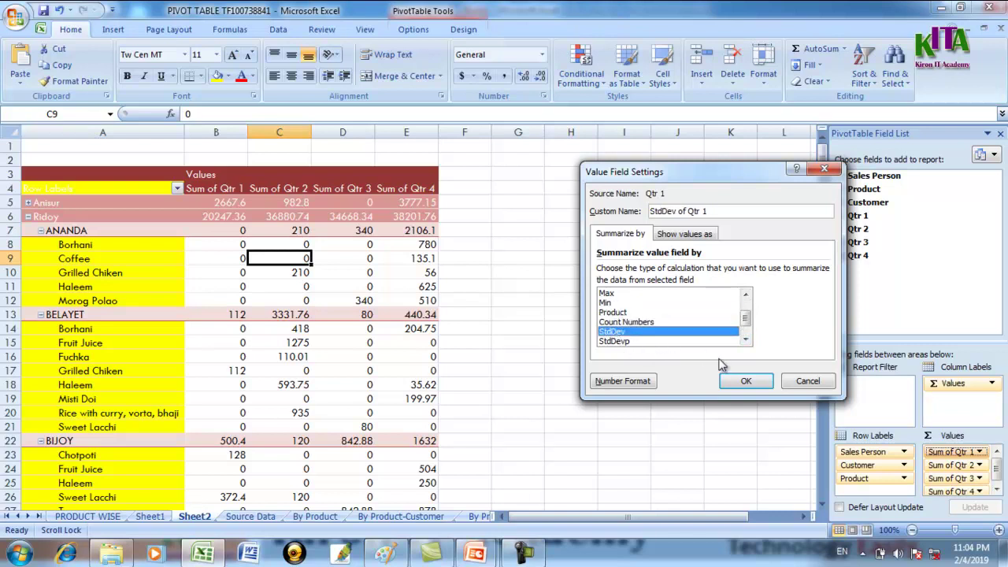
{"action": "left_click", "coordinate": [745, 339]}
{"action": "left_click", "coordinate": [744, 339]}
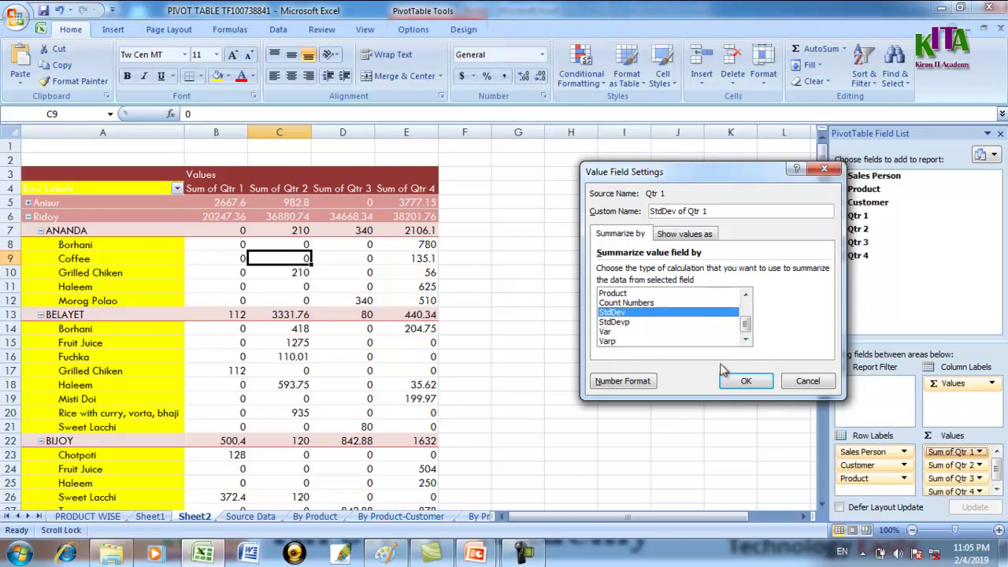
{"action": "left_click", "coordinate": [690, 238]}
{"action": "left_click", "coordinate": [630, 238]}
{"action": "left_click_drag", "start_coordinate": [745, 323], "coordinate": [746, 299]}
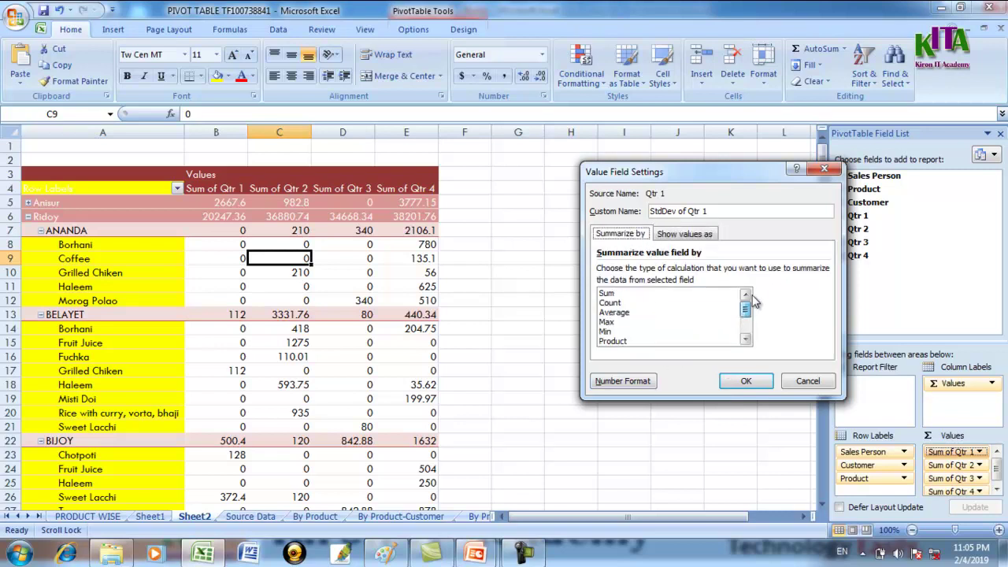
{"action": "left_click", "coordinate": [629, 303]}
Apply Count to Qtr 1, then undo it to restore Sum of Qtr 1.
{"action": "left_click", "coordinate": [746, 380]}
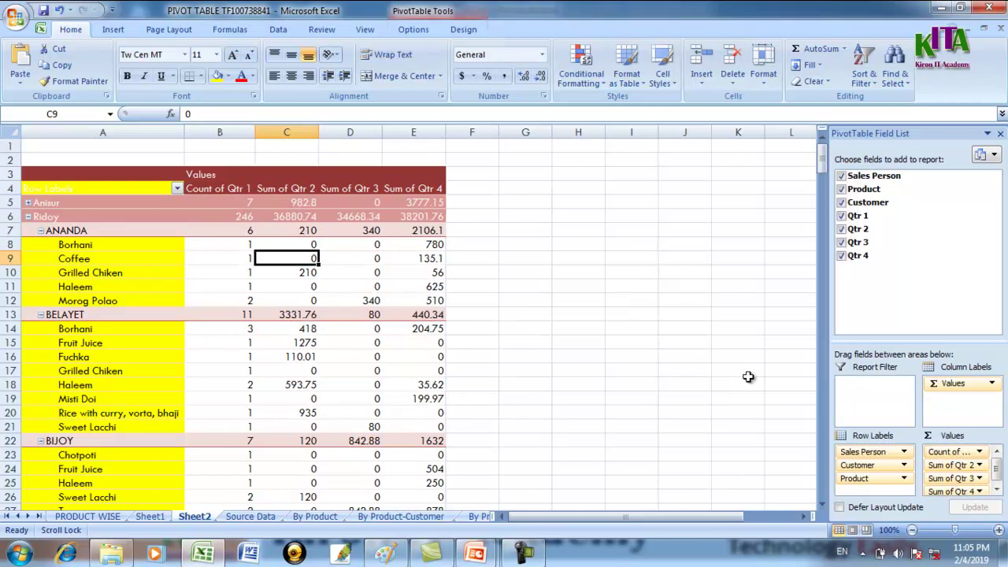
{"action": "key", "text": "Left"}
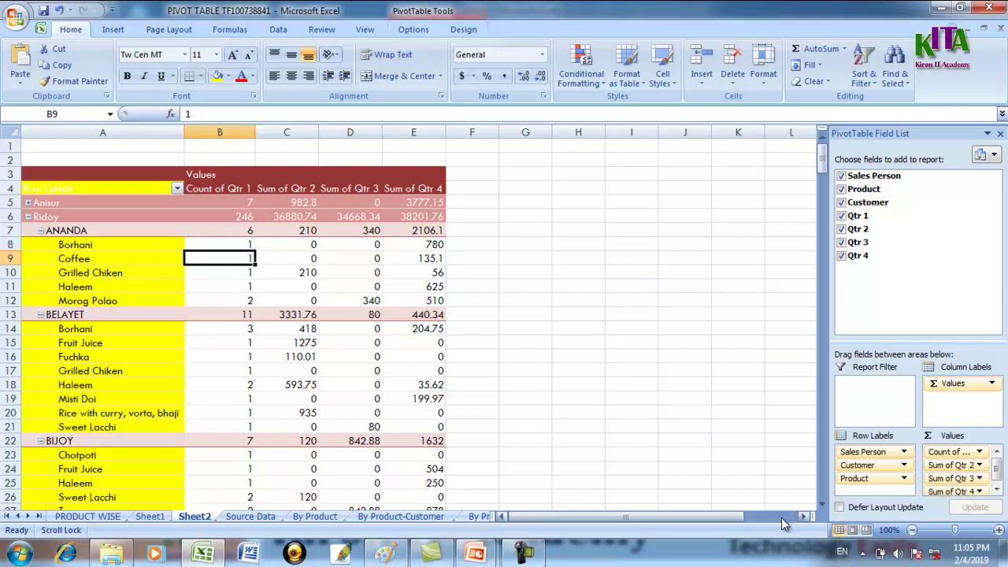
{"action": "key", "text": "ctrl+z"}
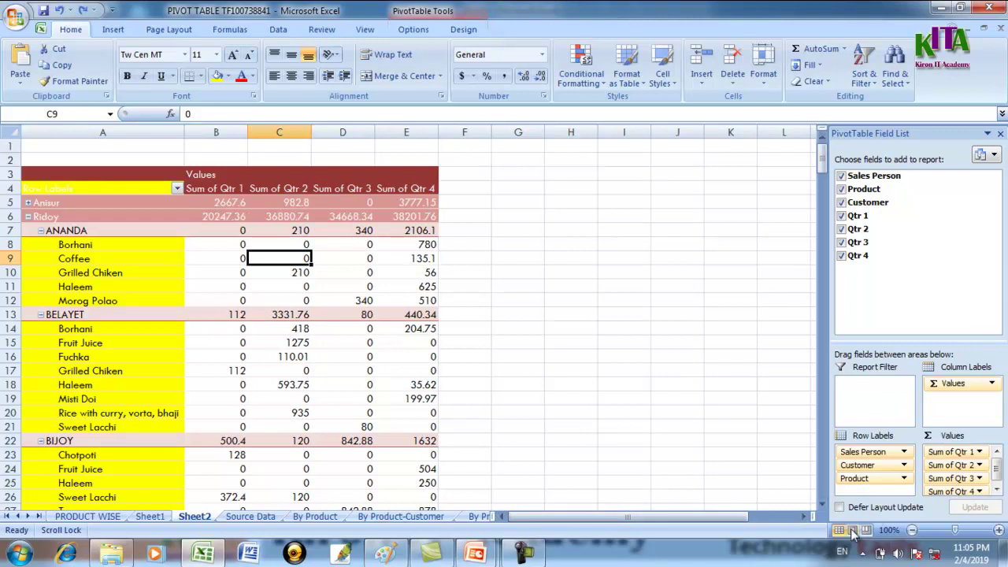
Select the Borhani and Morog Polao row labels, then go to the Source Data sheet.
{"action": "left_click", "coordinate": [529, 245]}
{"action": "left_click", "coordinate": [92, 239]}
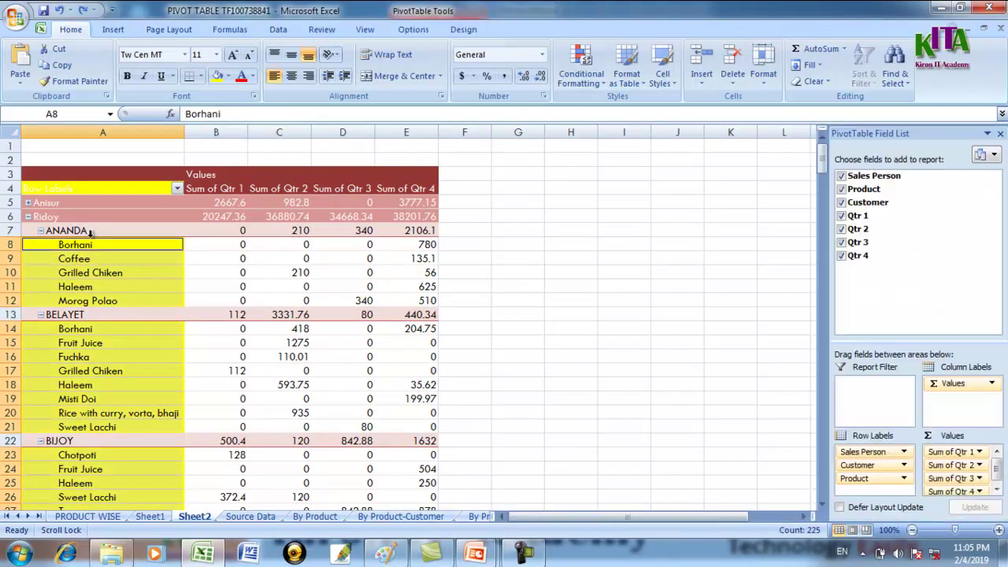
{"action": "left_click", "coordinate": [127, 300]}
{"action": "scroll", "coordinate": [196, 287], "scroll_direction": "down", "scroll_amount": 5}
{"action": "scroll", "coordinate": [196, 287], "scroll_direction": "up", "scroll_amount": 5}
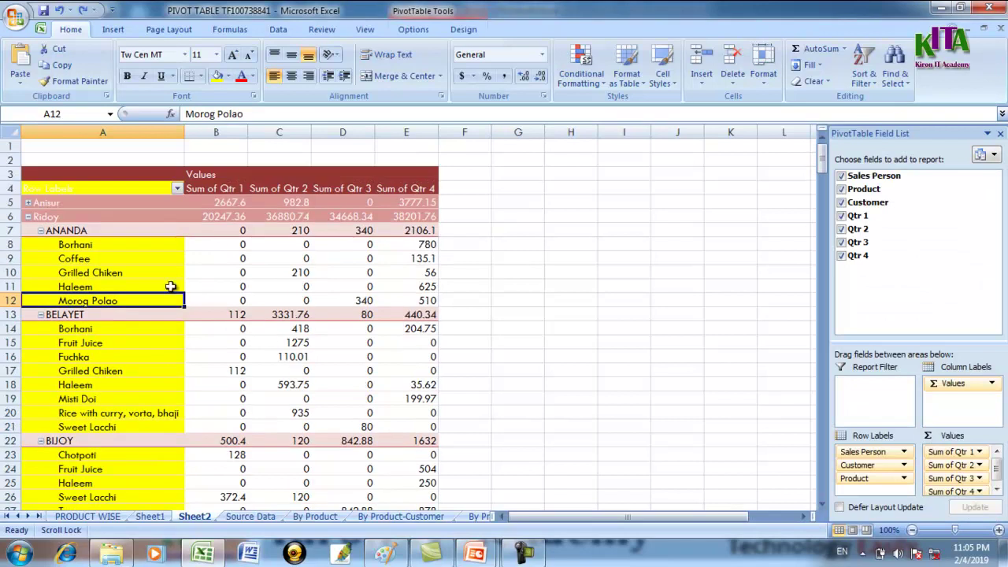
{"action": "left_click", "coordinate": [250, 516]}
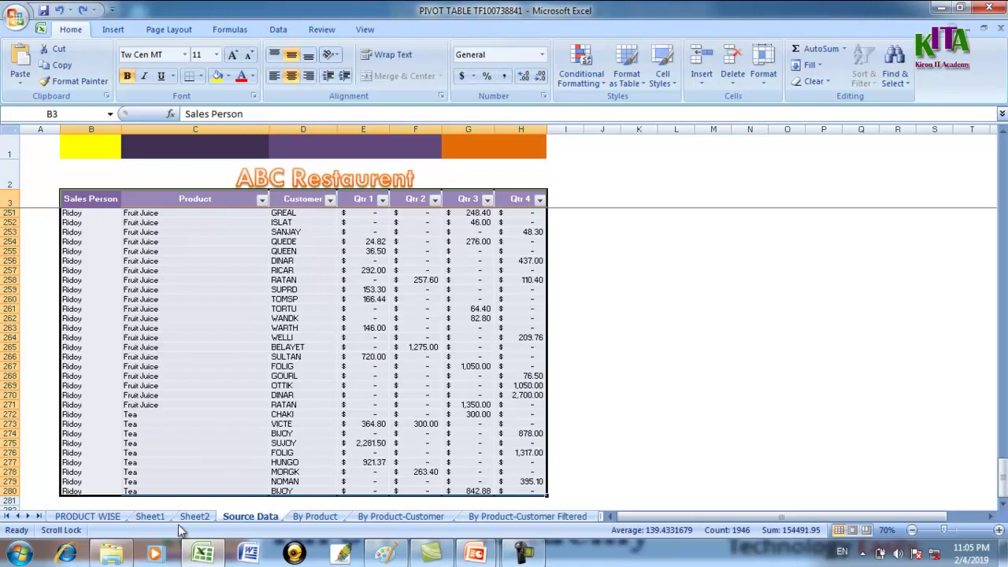
Return to Sheet2 and collapse the ANANDA, BELAYET and BIJOY customer groups.
{"action": "left_click", "coordinate": [98, 518]}
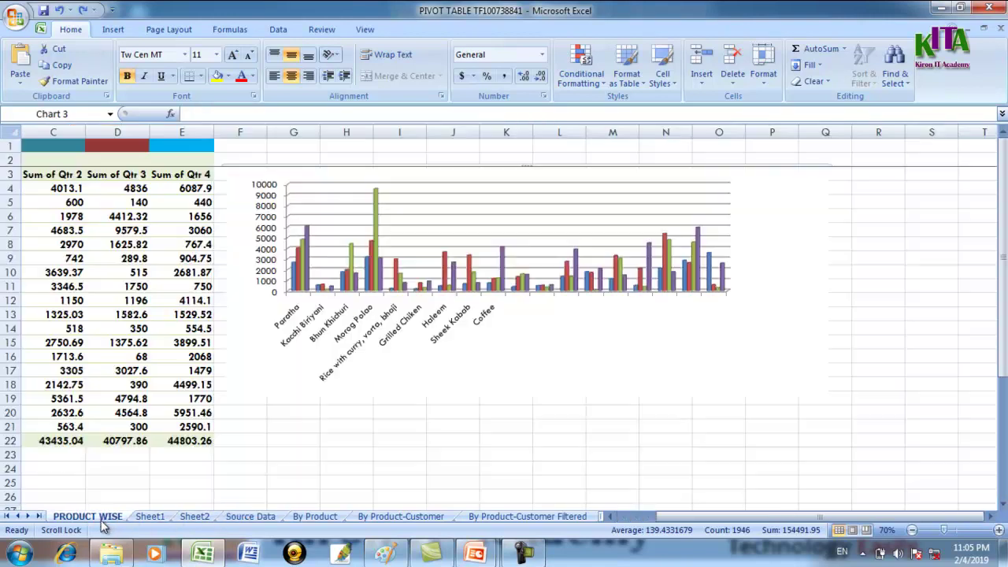
{"action": "left_click", "coordinate": [195, 517]}
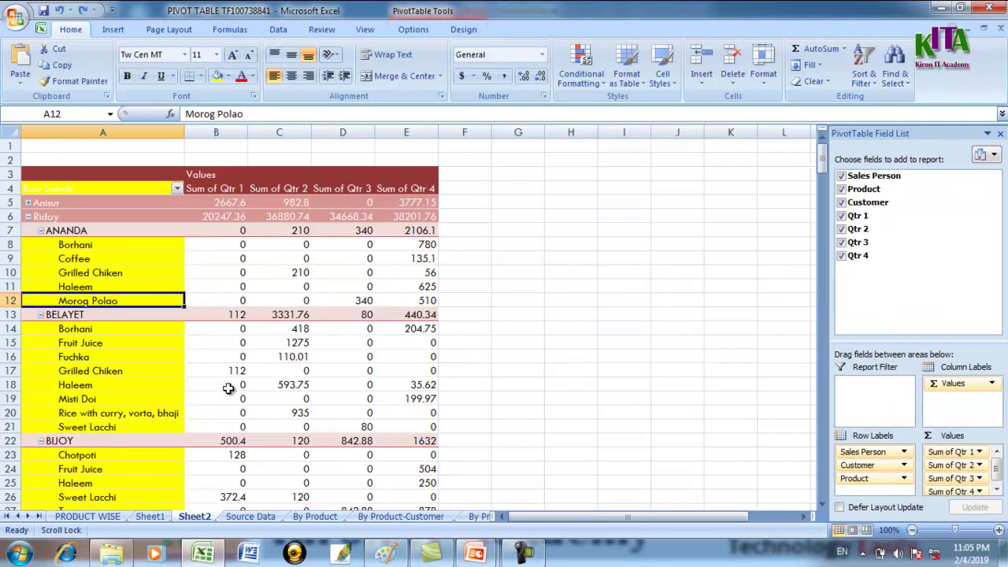
{"action": "left_click", "coordinate": [40, 230]}
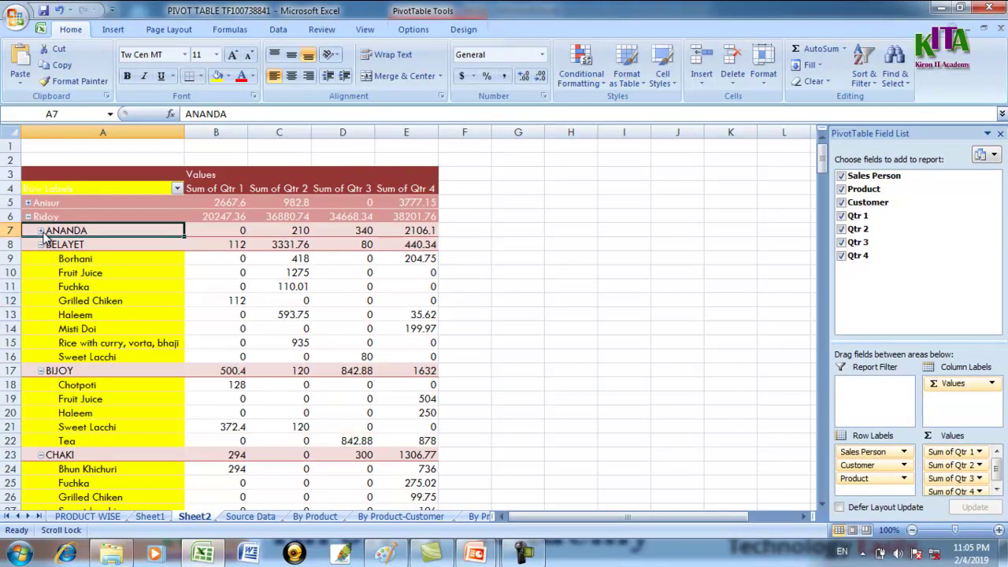
{"action": "left_click", "coordinate": [41, 245]}
{"action": "left_click", "coordinate": [40, 258]}
{"action": "left_click", "coordinate": [518, 285]}
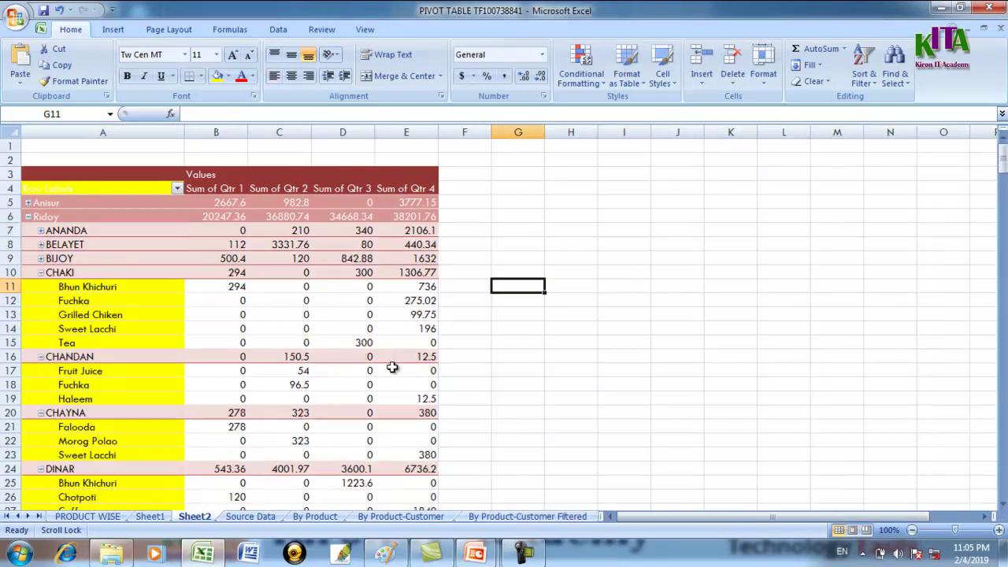
{"action": "scroll", "coordinate": [334, 391], "scroll_direction": "down", "scroll_amount": 5}
{"action": "scroll", "coordinate": [354, 381], "scroll_direction": "up", "scroll_amount": 5}
{"action": "scroll", "coordinate": [196, 340], "scroll_direction": "down", "scroll_amount": 1}
{"action": "scroll", "coordinate": [218, 422], "scroll_direction": "up", "scroll_amount": 1}
On Source Data, select the whole ABC Restaurent sales table B3:H280.
{"action": "key", "text": "ctrl+Page_Down"}
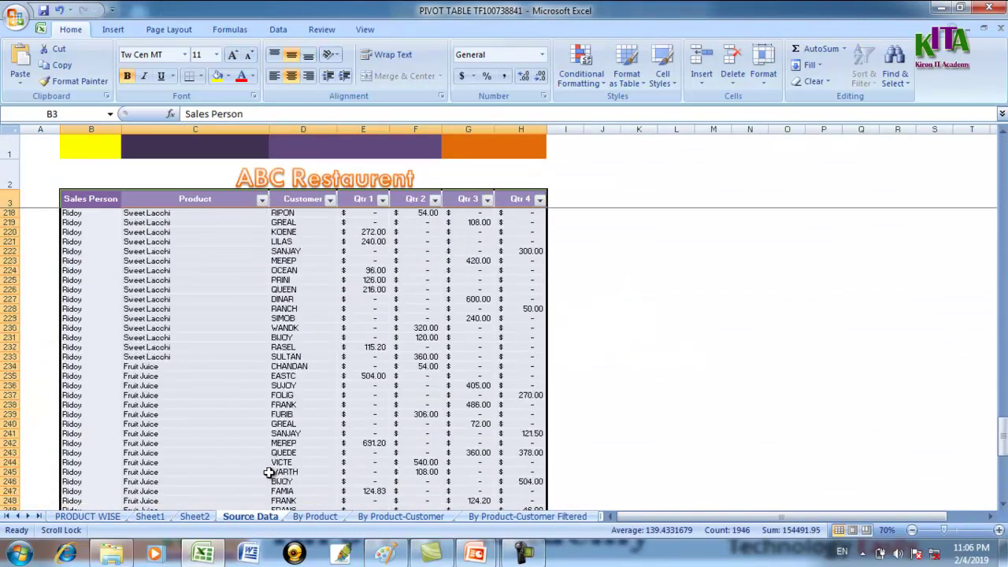
{"action": "scroll", "coordinate": [268, 472], "scroll_direction": "up", "scroll_amount": 10}
{"action": "scroll", "coordinate": [269, 469], "scroll_direction": "up", "scroll_amount": 9}
{"action": "scroll", "coordinate": [269, 465], "scroll_direction": "up", "scroll_amount": 9}
{"action": "scroll", "coordinate": [271, 461], "scroll_direction": "up", "scroll_amount": 5}
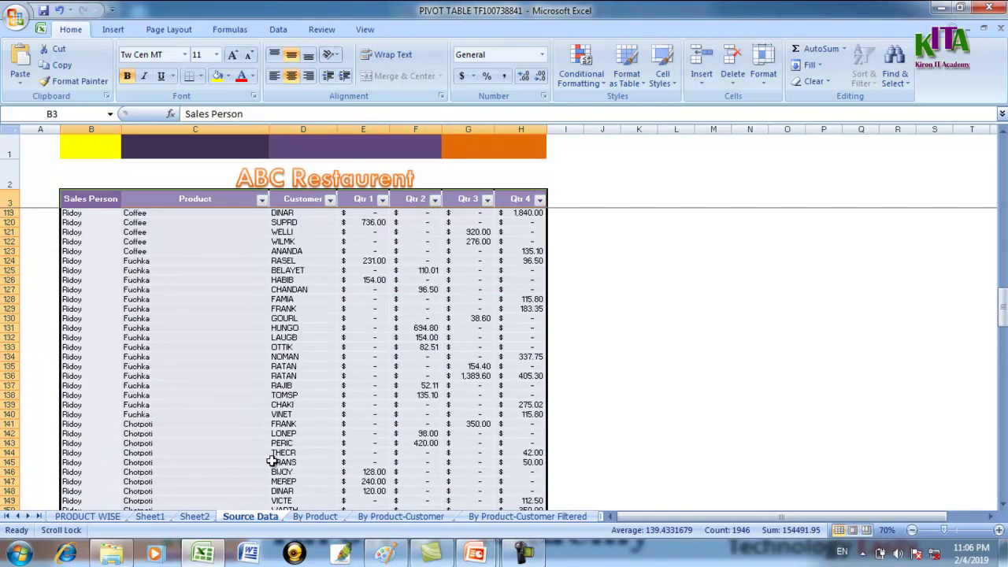
{"action": "scroll", "coordinate": [271, 461], "scroll_direction": "up", "scroll_amount": 10}
{"action": "scroll", "coordinate": [191, 279], "scroll_direction": "up", "scroll_amount": 6}
{"action": "scroll", "coordinate": [184, 263], "scroll_direction": "up", "scroll_amount": 6}
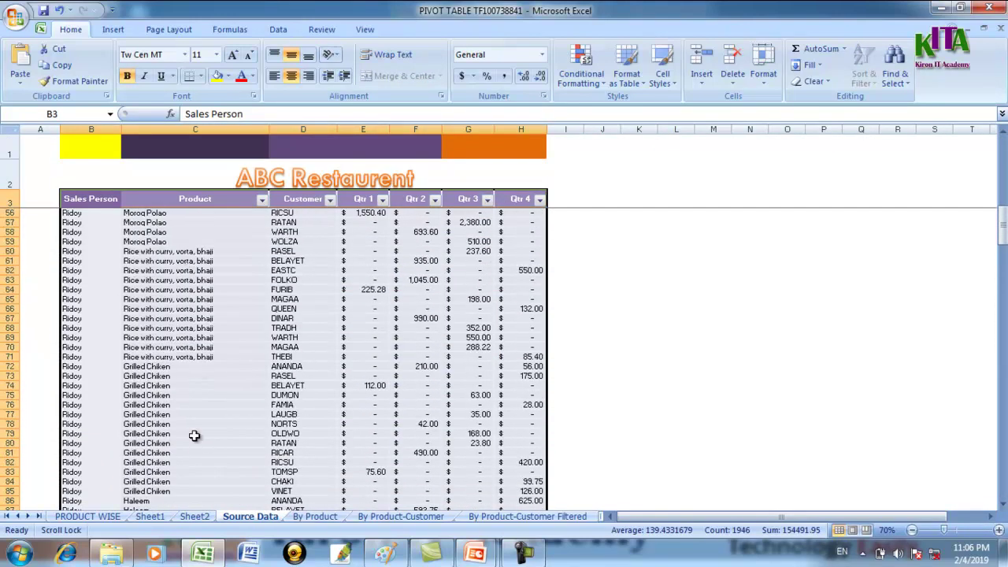
{"action": "scroll", "coordinate": [218, 493], "scroll_direction": "up", "scroll_amount": 2}
{"action": "scroll", "coordinate": [226, 459], "scroll_direction": "up", "scroll_amount": 9}
{"action": "scroll", "coordinate": [225, 459], "scroll_direction": "up", "scroll_amount": 7}
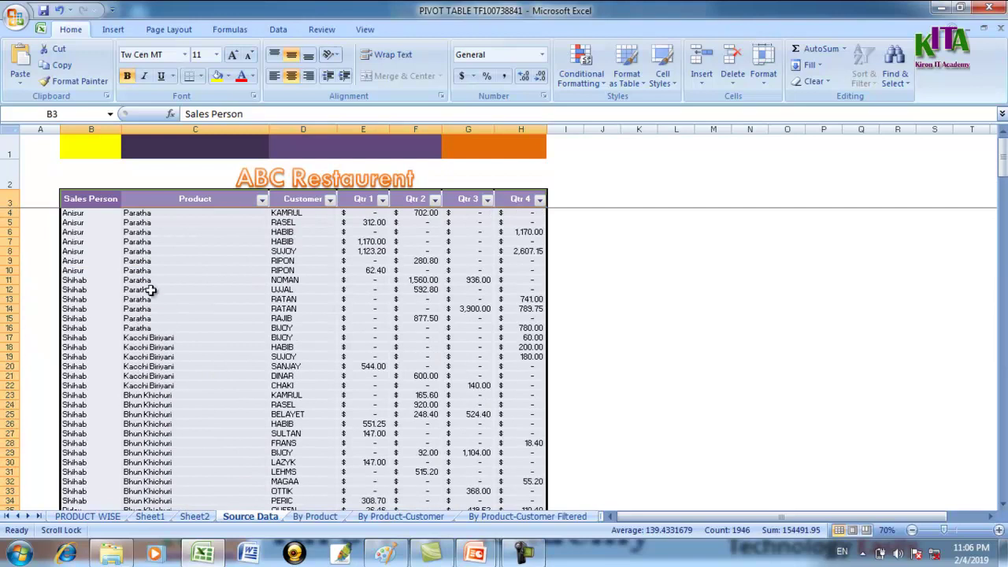
{"action": "left_click", "coordinate": [713, 308]}
{"action": "left_click_drag", "start_coordinate": [66, 195], "coordinate": [534, 561]}
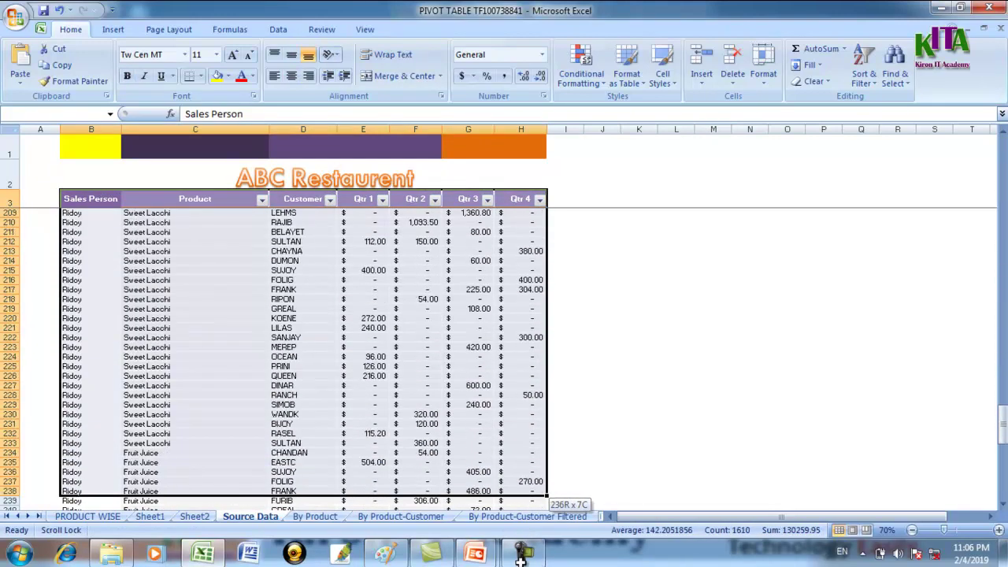
{"action": "mouse_move", "coordinate": [534, 563]}
{"action": "left_mouse_down"}
{"action": "mouse_move", "coordinate": [543, 558]}
{"action": "mouse_move", "coordinate": [536, 455]}
{"action": "left_mouse_up"}
Insert a PivotTable with PivotChart from B3:H280, placed at K259 on Source Data.
{"action": "left_click", "coordinate": [104, 31]}
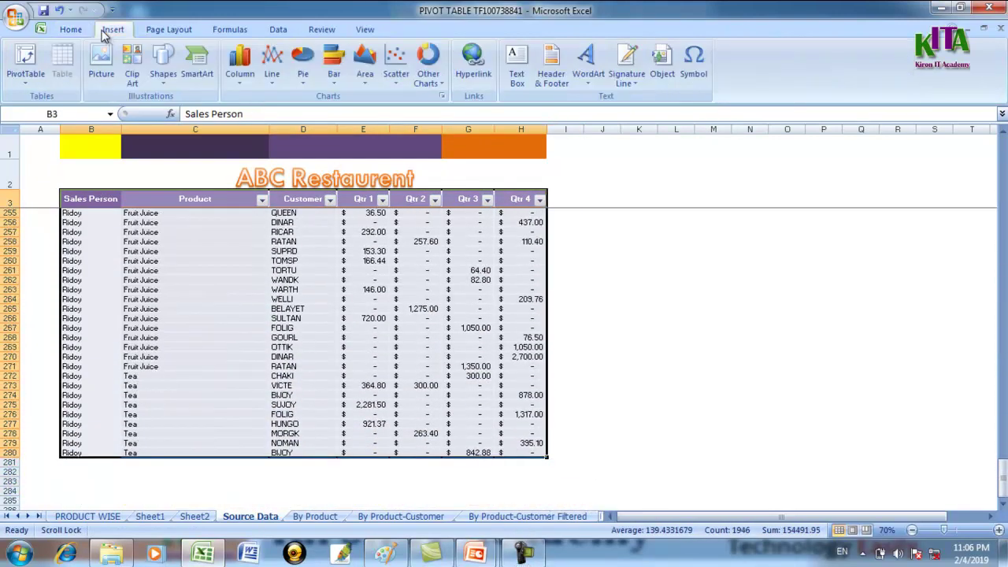
{"action": "left_click", "coordinate": [34, 82]}
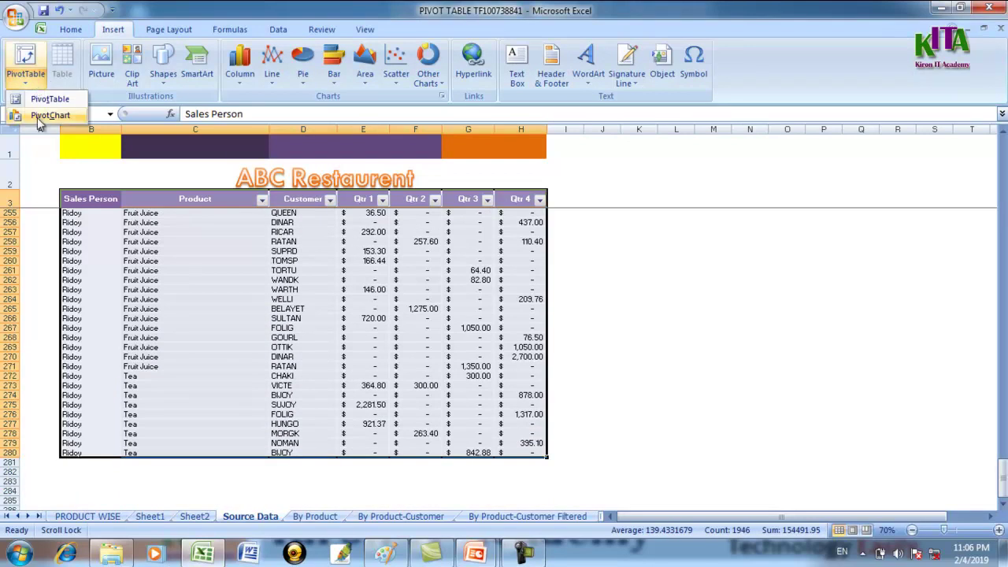
{"action": "left_click", "coordinate": [37, 117]}
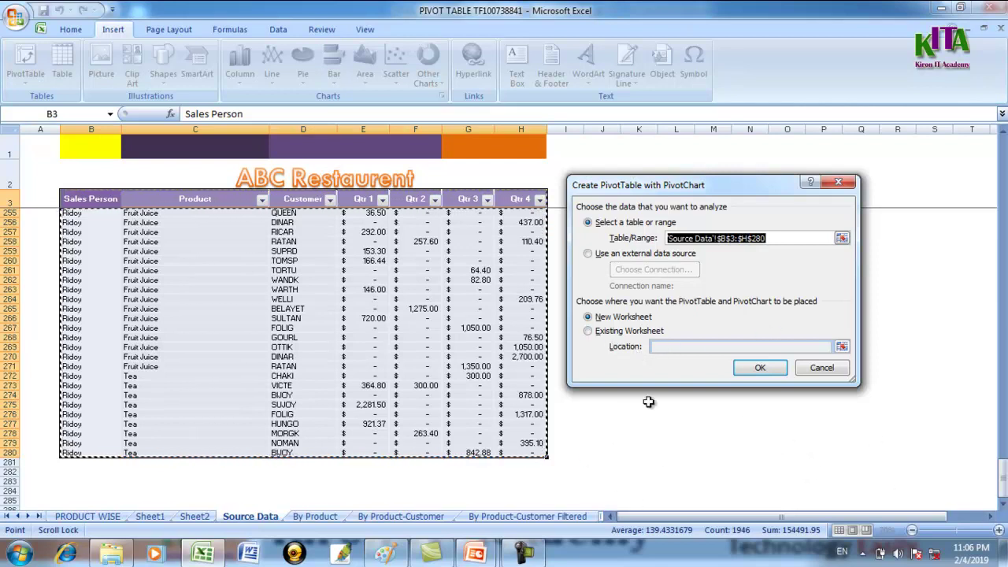
{"action": "left_click", "coordinate": [612, 331]}
{"action": "left_click", "coordinate": [841, 349]}
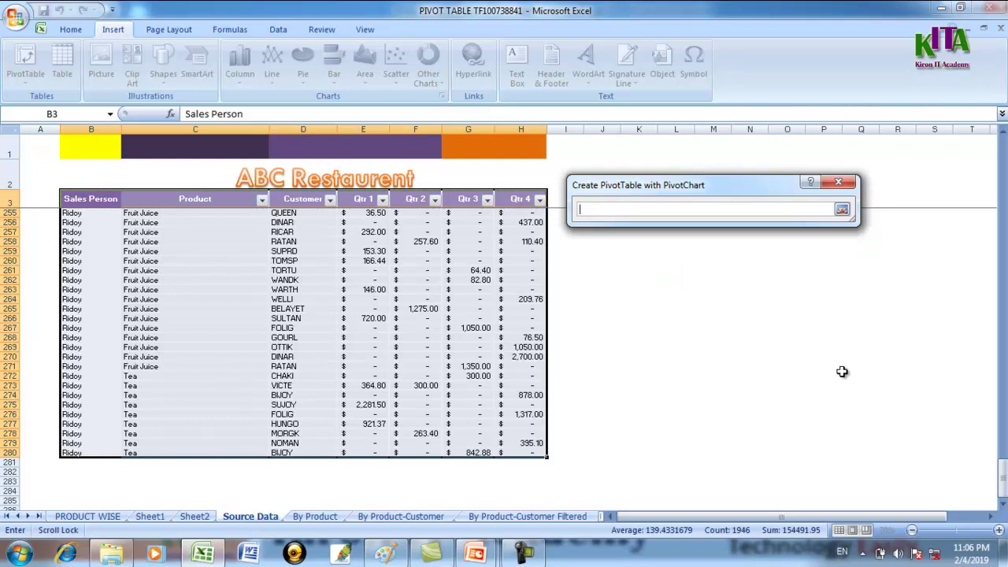
{"action": "left_click_drag", "start_coordinate": [648, 248], "coordinate": [658, 508]}
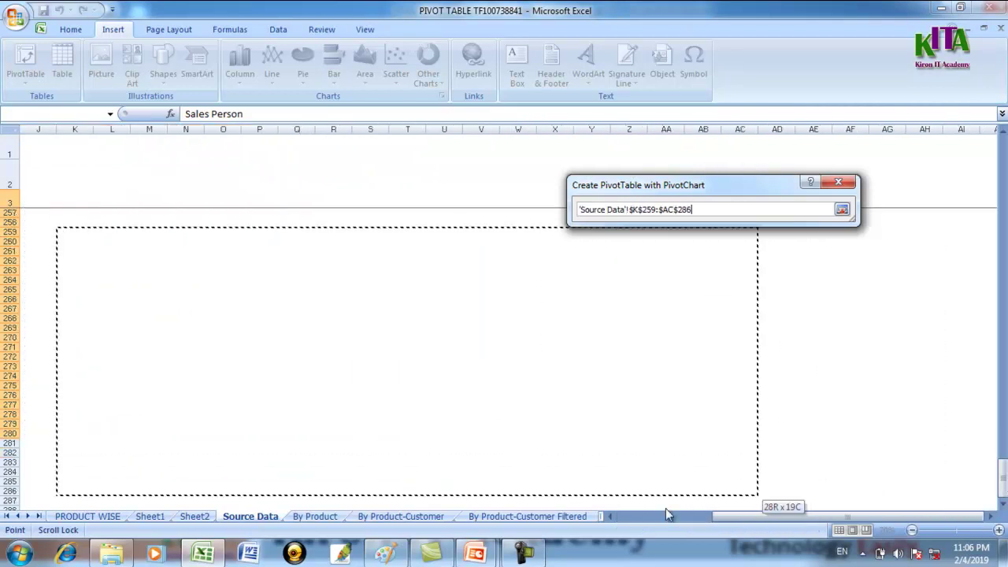
{"action": "left_click", "coordinate": [841, 209]}
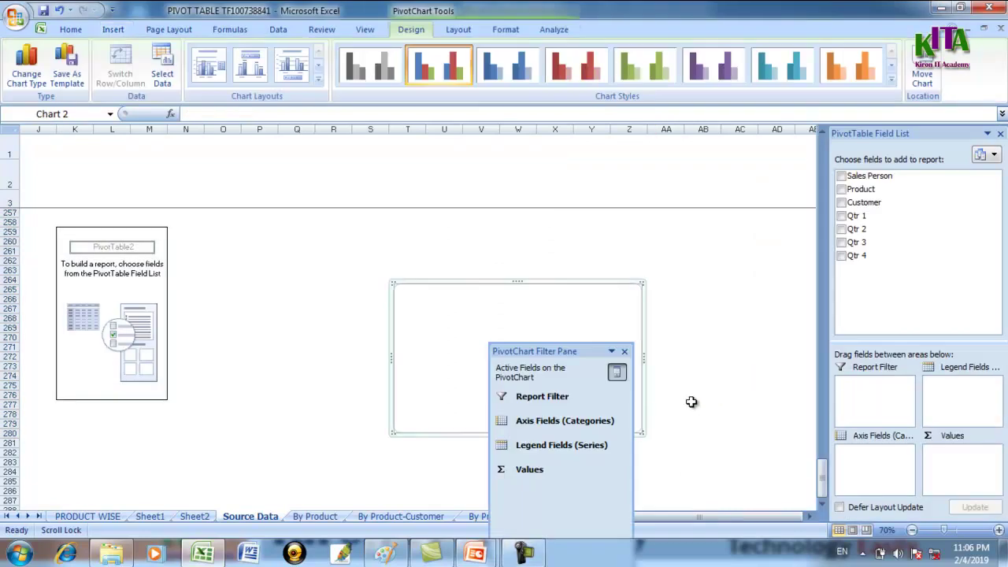
Add Product as categories and Qtr 1, Qtr 2, Qtr 3 and Qtr 4 as values.
{"action": "scroll", "coordinate": [589, 423], "scroll_direction": "up", "scroll_amount": 2}
{"action": "scroll", "coordinate": [589, 400], "scroll_direction": "up", "scroll_amount": 7}
{"action": "scroll", "coordinate": [589, 401], "scroll_direction": "up", "scroll_amount": 5}
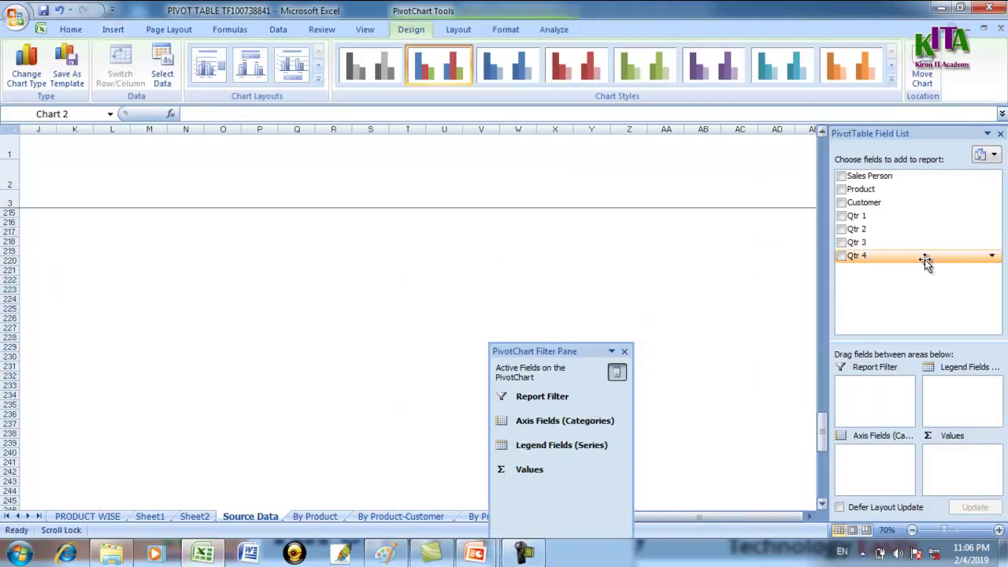
{"action": "left_click", "coordinate": [841, 189]}
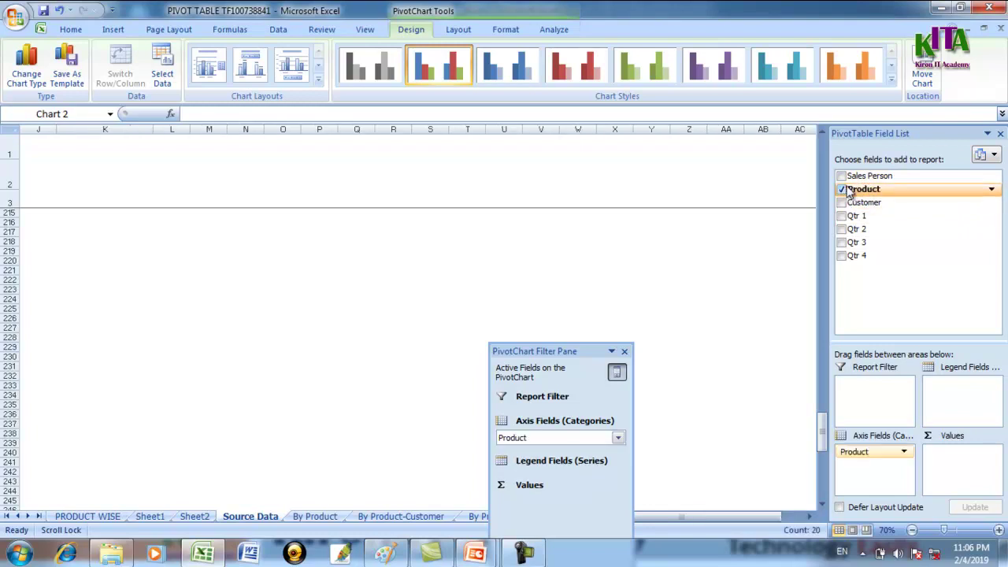
{"action": "left_click", "coordinate": [841, 216]}
{"action": "left_click", "coordinate": [841, 230]}
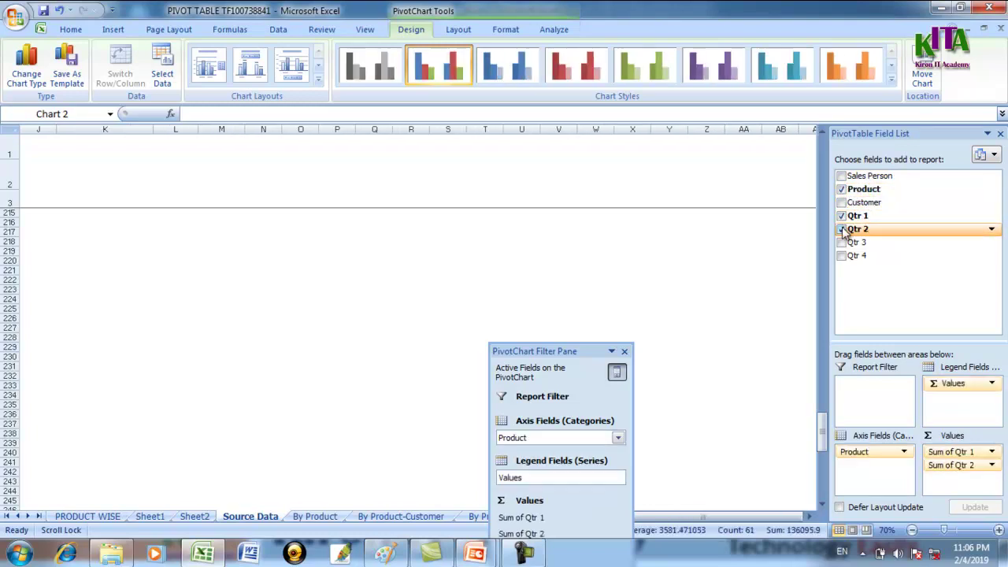
{"action": "left_click", "coordinate": [840, 242]}
{"action": "left_click", "coordinate": [841, 256]}
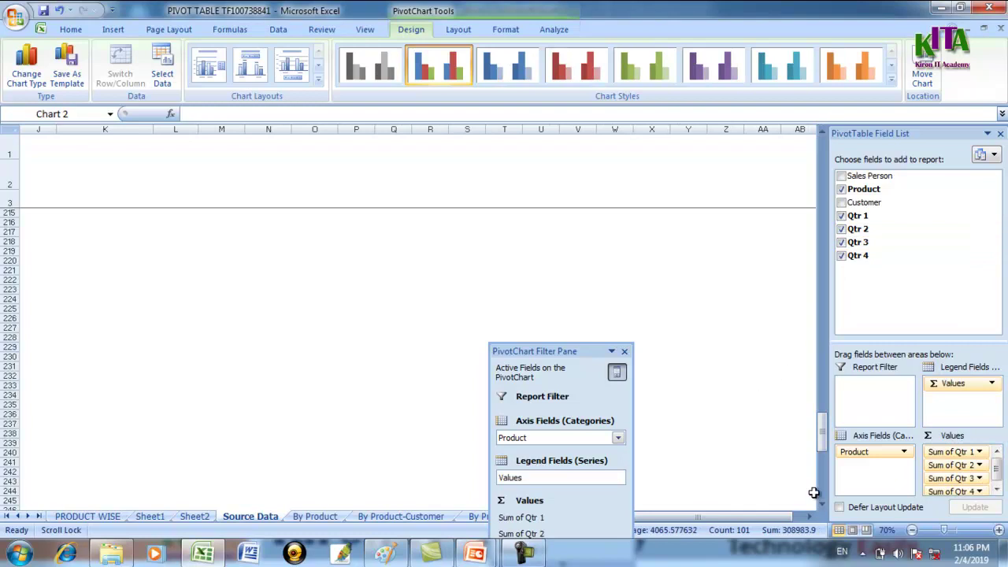
Move the chart filter pane out of the way and deselect the new PivotChart.
{"action": "left_click_drag", "start_coordinate": [564, 366], "coordinate": [603, 224]}
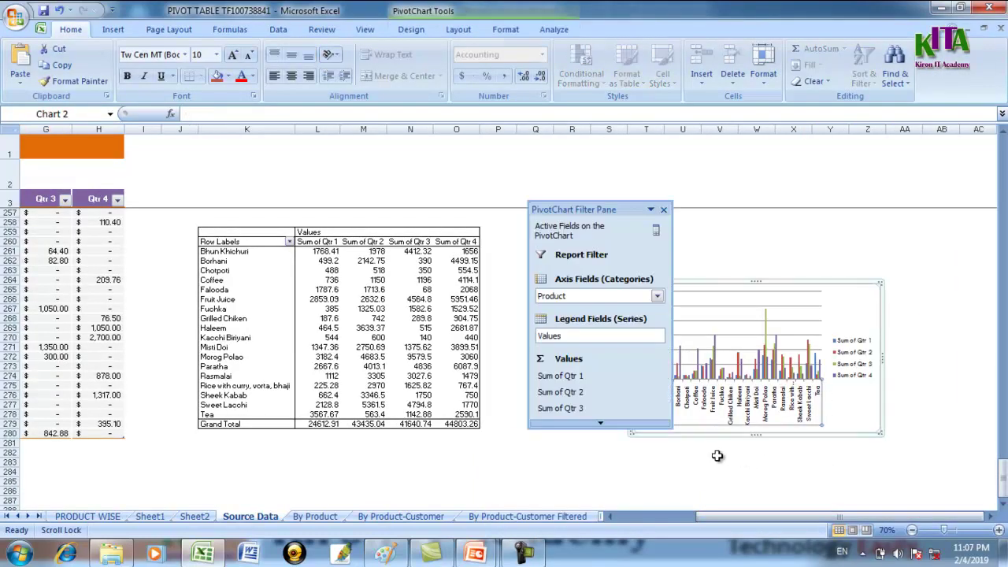
{"action": "left_click", "coordinate": [712, 459]}
{"action": "left_click", "coordinate": [720, 363]}
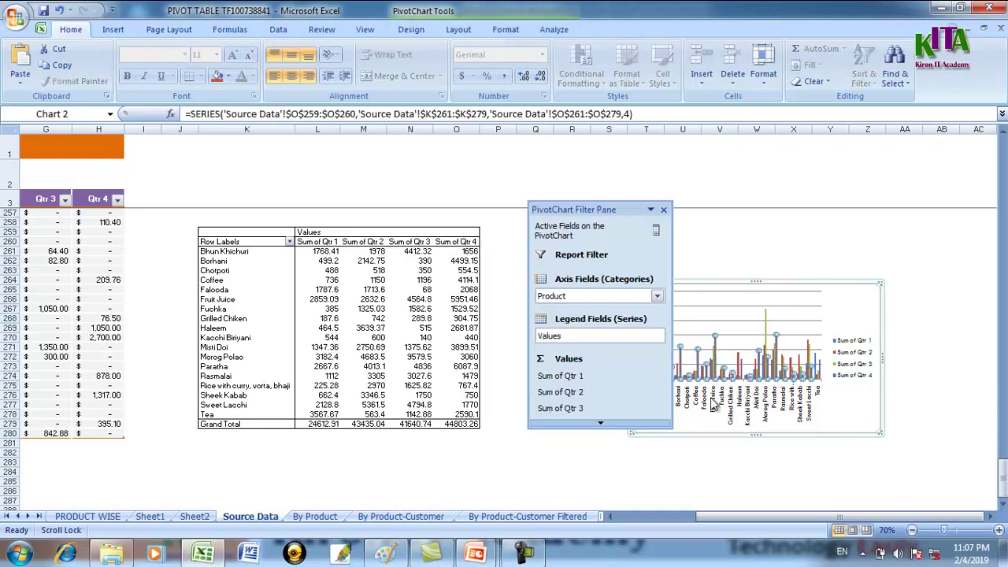
{"action": "left_click", "coordinate": [718, 462]}
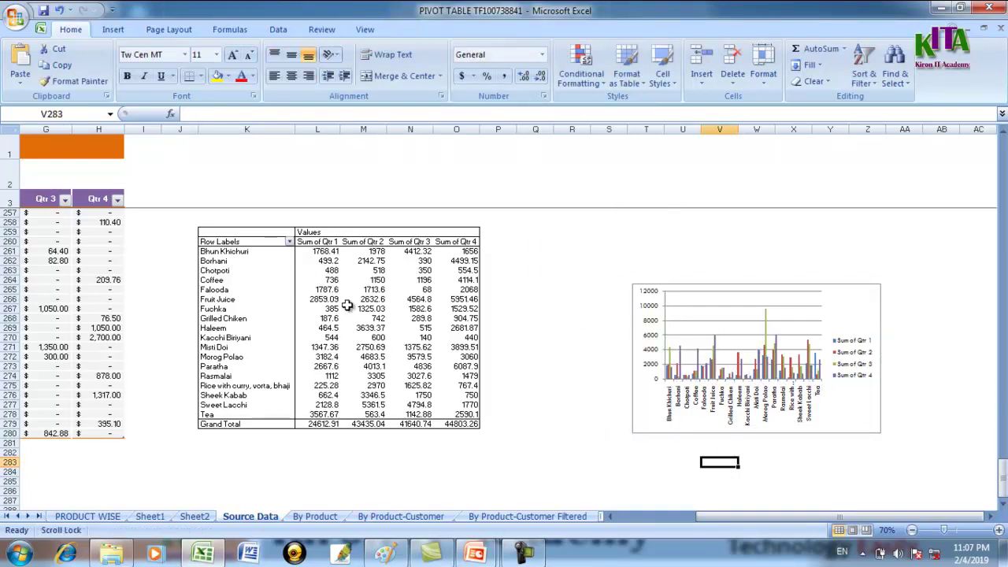
Drag the filter pane aside and move the PivotChart closer to its pivot table.
{"action": "left_click", "coordinate": [853, 349]}
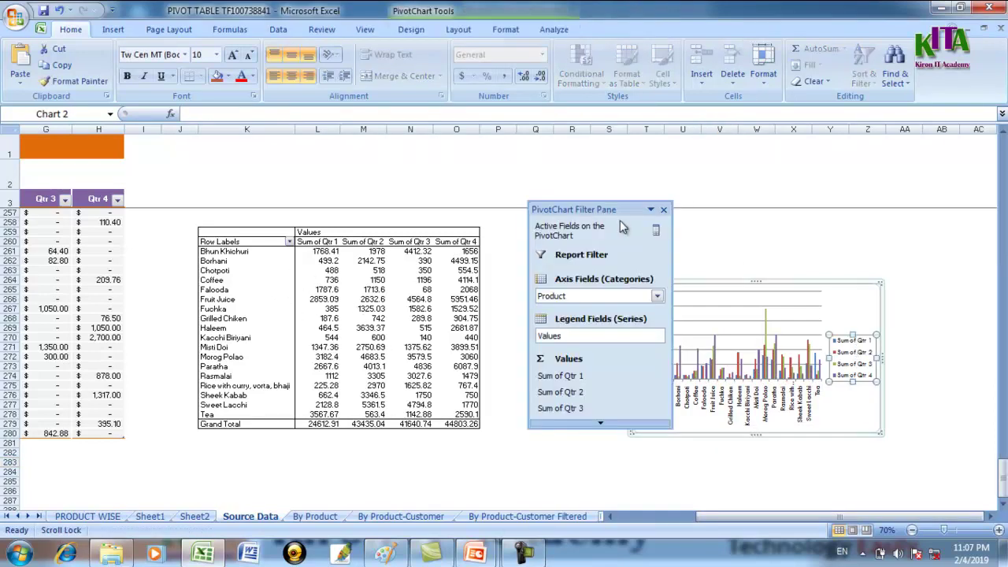
{"action": "left_click_drag", "start_coordinate": [582, 210], "coordinate": [508, 377]}
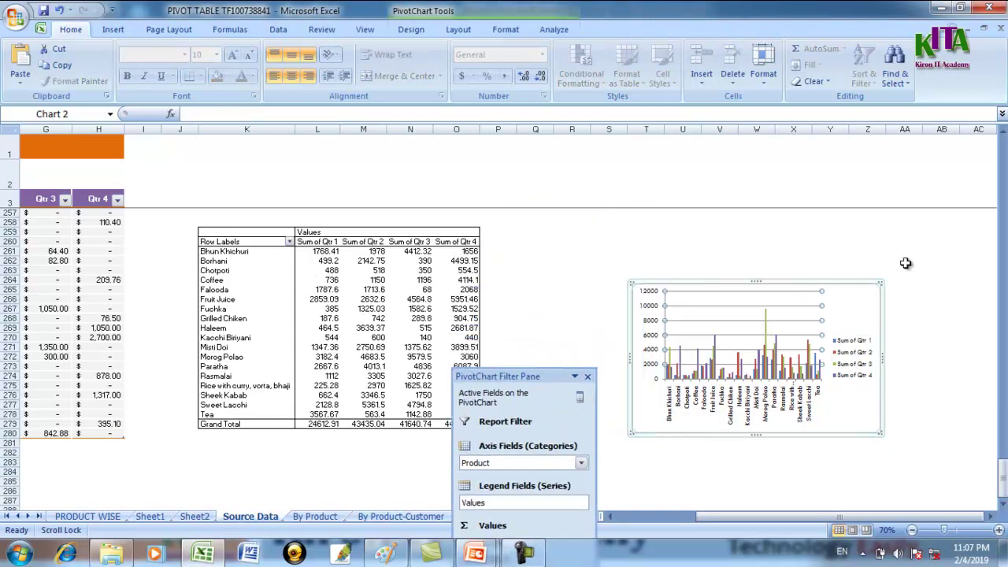
{"action": "left_click", "coordinate": [906, 347]}
{"action": "left_click", "coordinate": [847, 386]}
{"action": "left_click_drag", "start_coordinate": [879, 284], "coordinate": [967, 214]}
{"action": "left_click_drag", "start_coordinate": [712, 516], "coordinate": [748, 515]}
{"action": "left_click_drag", "start_coordinate": [789, 214], "coordinate": [862, 186]}
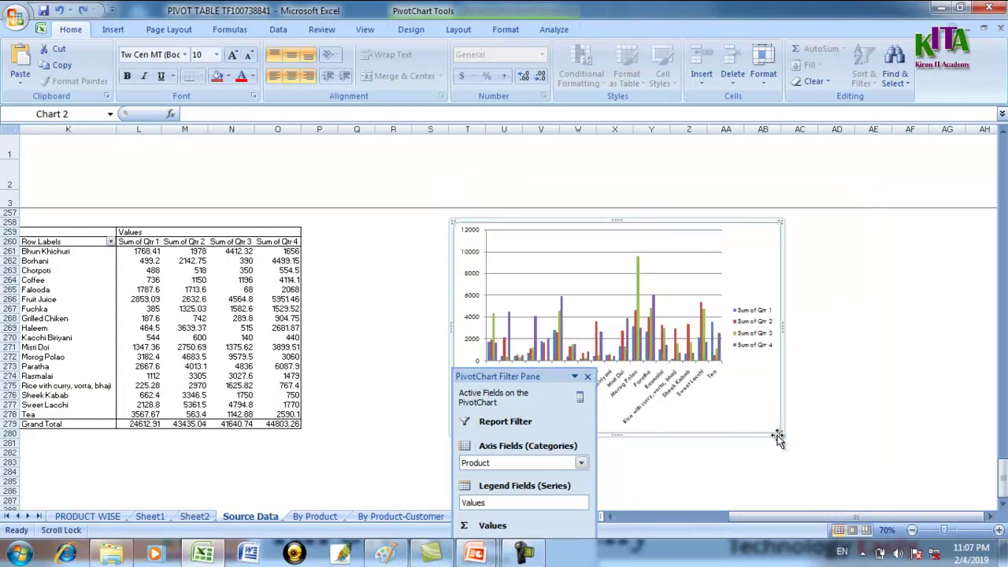
Drag the chart's corner to make it much wider and taller, then reselect its plot area.
{"action": "left_click_drag", "start_coordinate": [779, 432], "coordinate": [967, 550]}
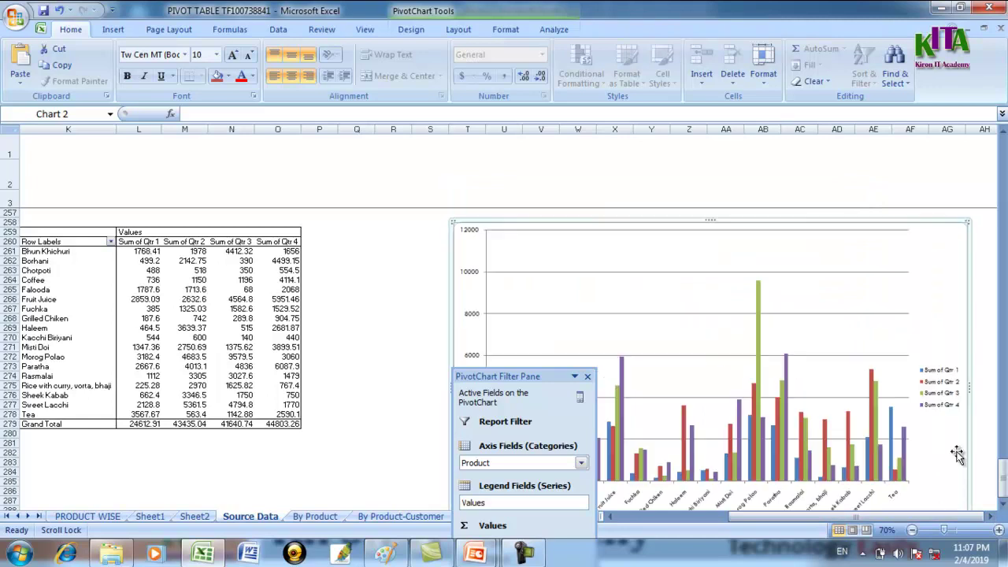
{"action": "left_click", "coordinate": [989, 516]}
{"action": "left_click", "coordinate": [989, 517]}
{"action": "left_click", "coordinate": [989, 516]}
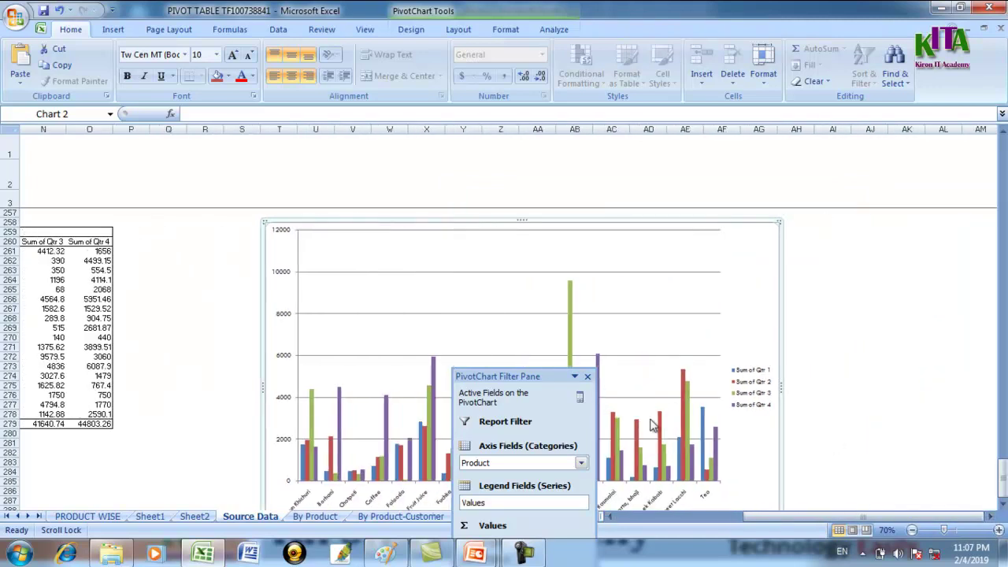
{"action": "left_click", "coordinate": [942, 347]}
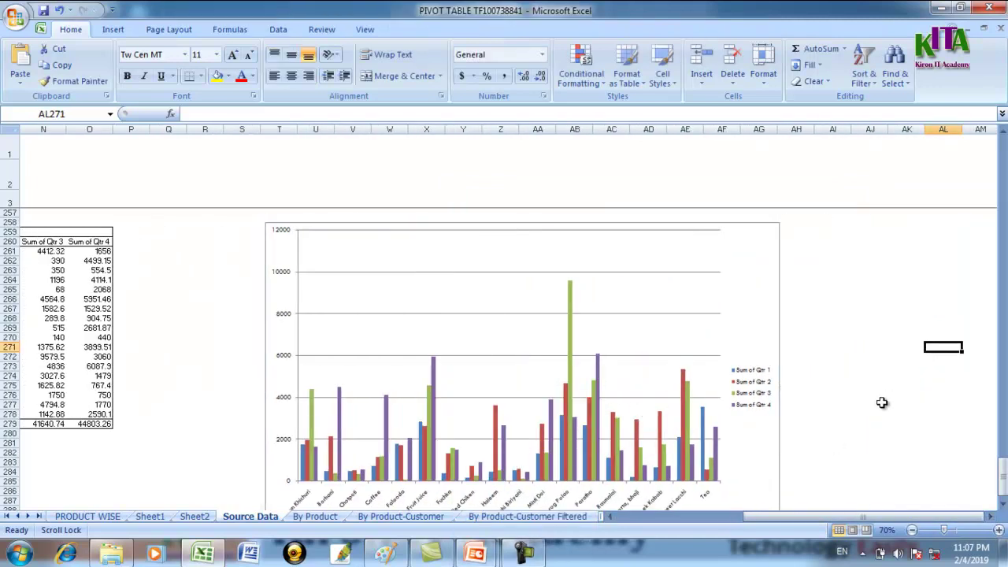
{"action": "scroll", "coordinate": [843, 407], "scroll_direction": "down", "scroll_amount": 4}
{"action": "scroll", "coordinate": [843, 407], "scroll_direction": "up", "scroll_amount": 2}
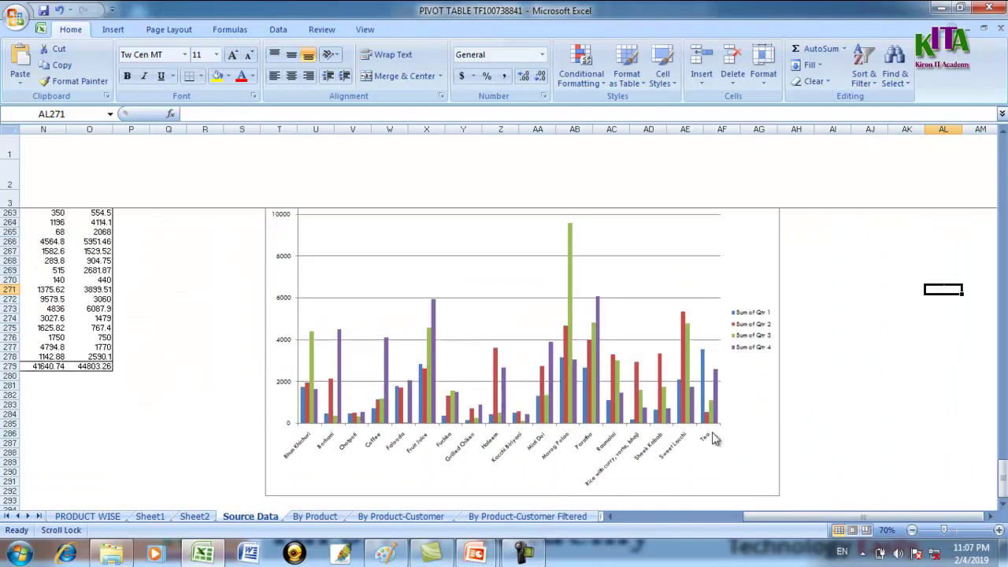
{"action": "left_click", "coordinate": [319, 453]}
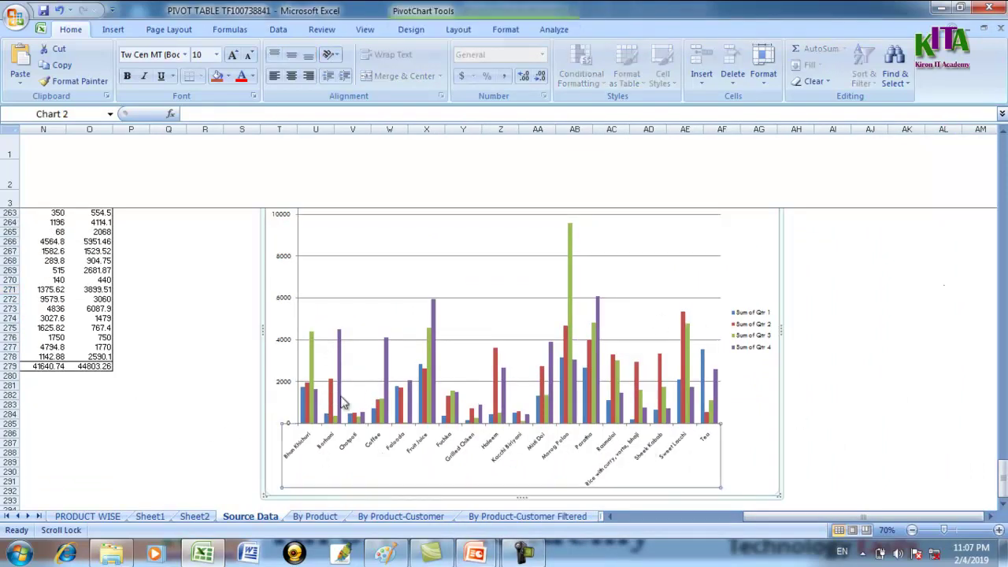
{"action": "scroll", "coordinate": [338, 391], "scroll_direction": "up", "scroll_amount": 3}
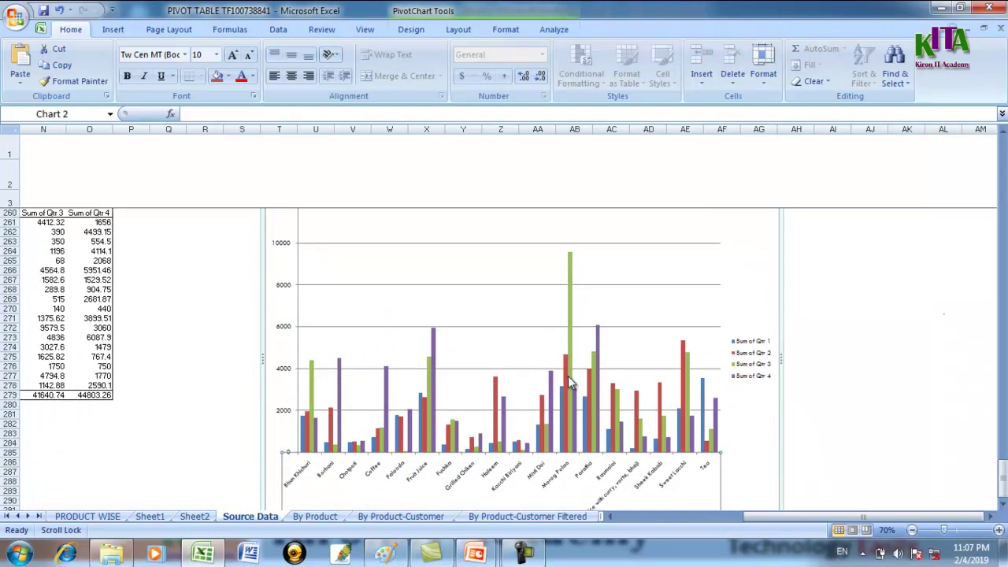
{"action": "left_click", "coordinate": [492, 411]}
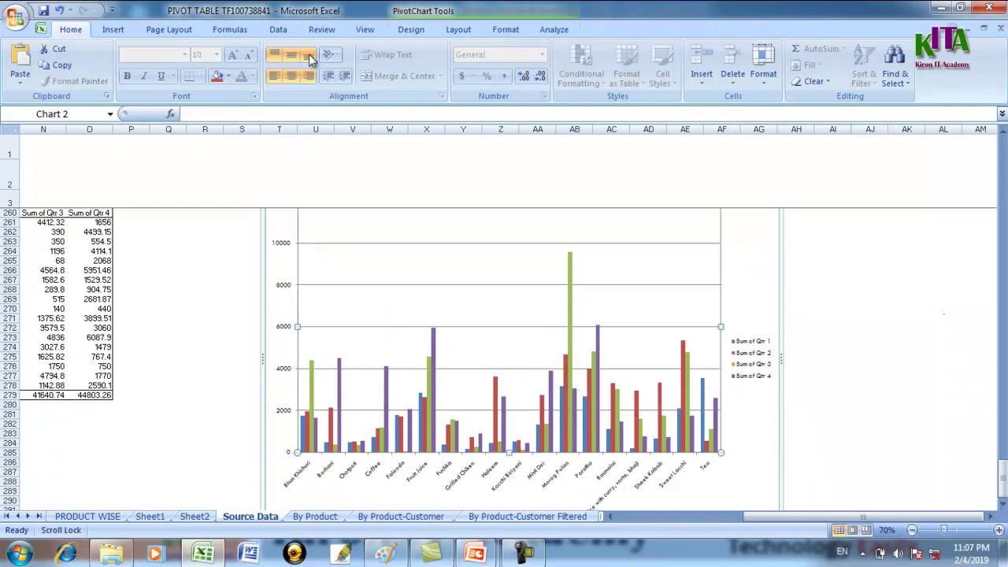
Apply the dark-background red style from the full Chart Styles gallery and review the restyled chart.
{"action": "left_click", "coordinate": [564, 329]}
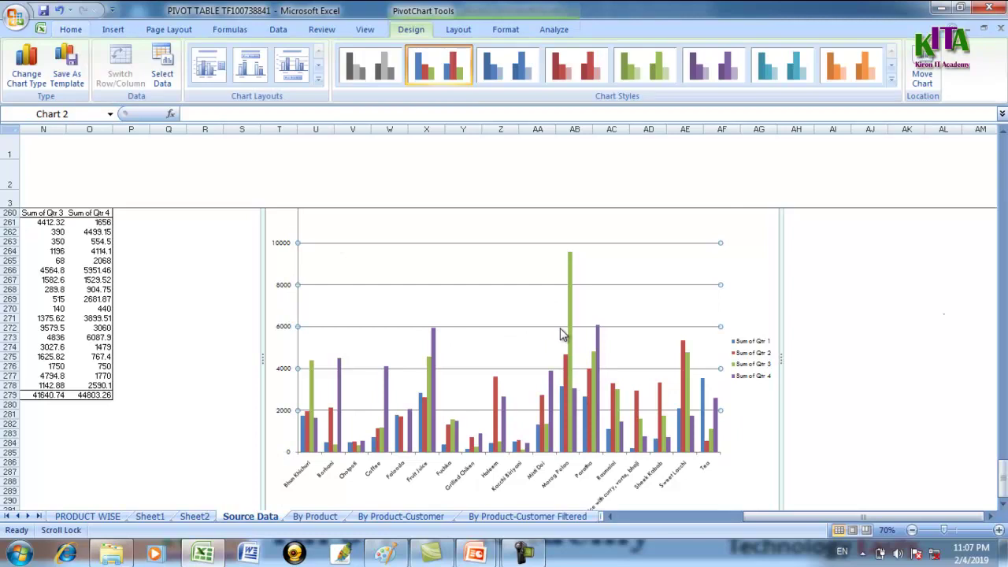
{"action": "left_click", "coordinate": [556, 69]}
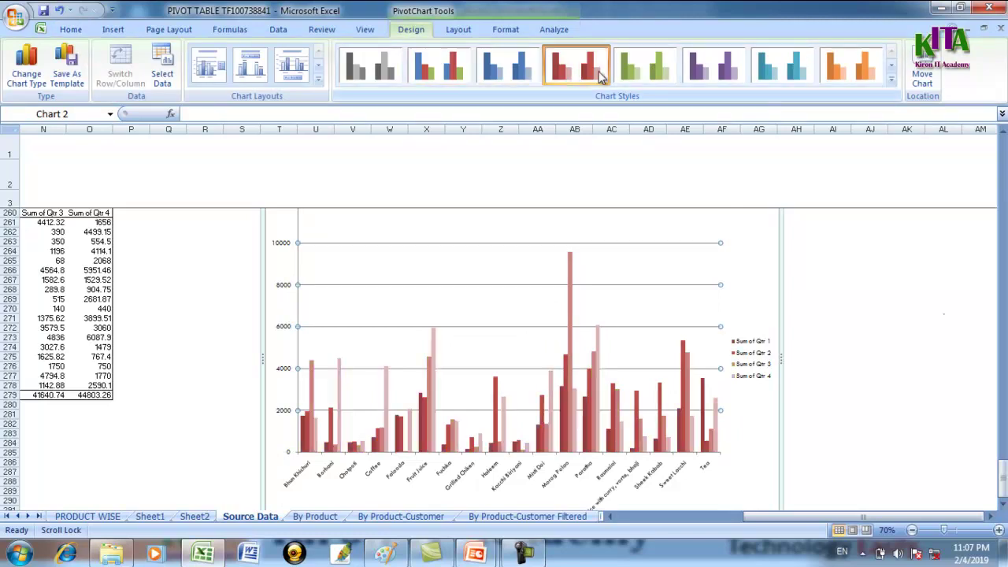
{"action": "left_click", "coordinate": [890, 80]}
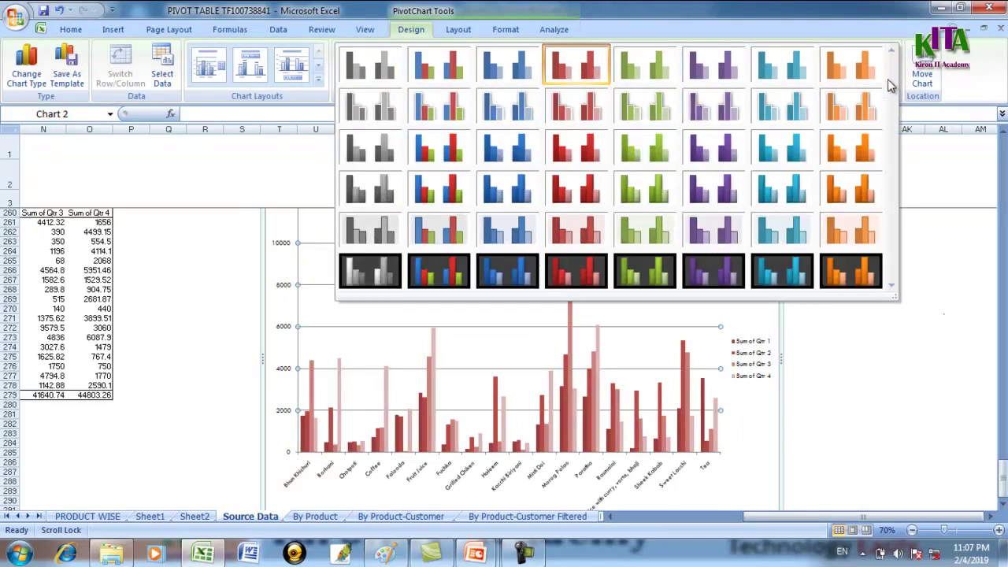
{"action": "left_click", "coordinate": [577, 270]}
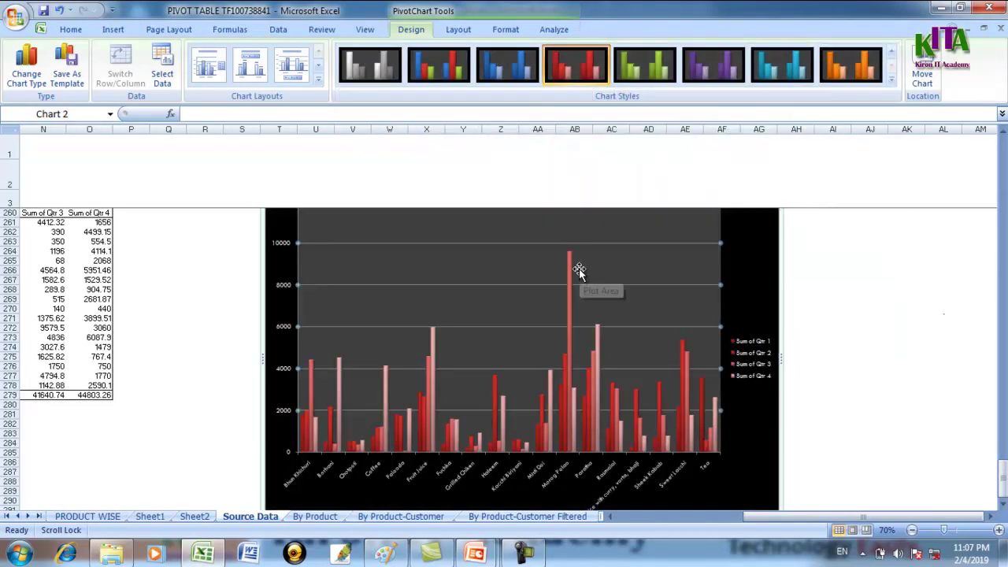
{"action": "left_click", "coordinate": [821, 454]}
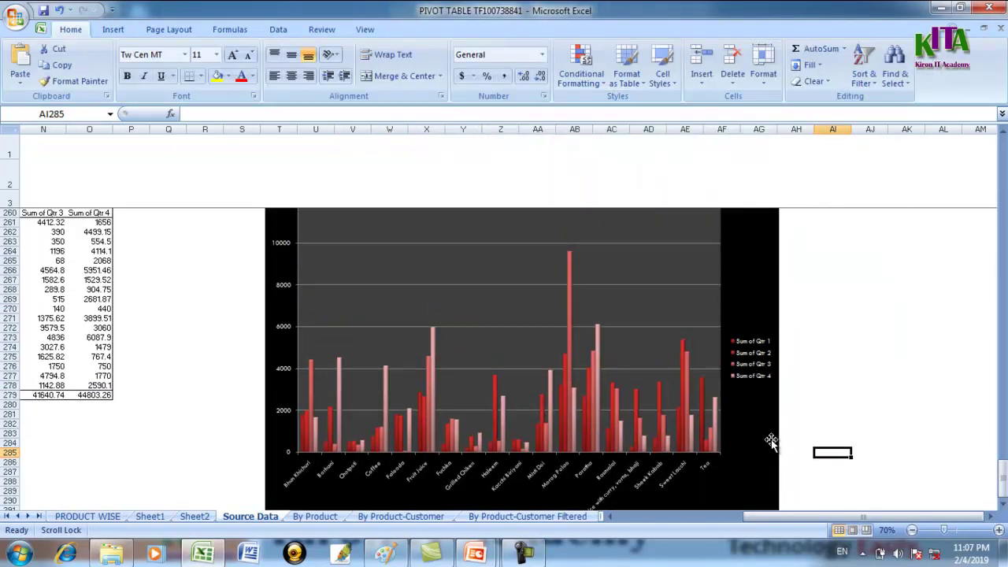
{"action": "left_click", "coordinate": [770, 440]}
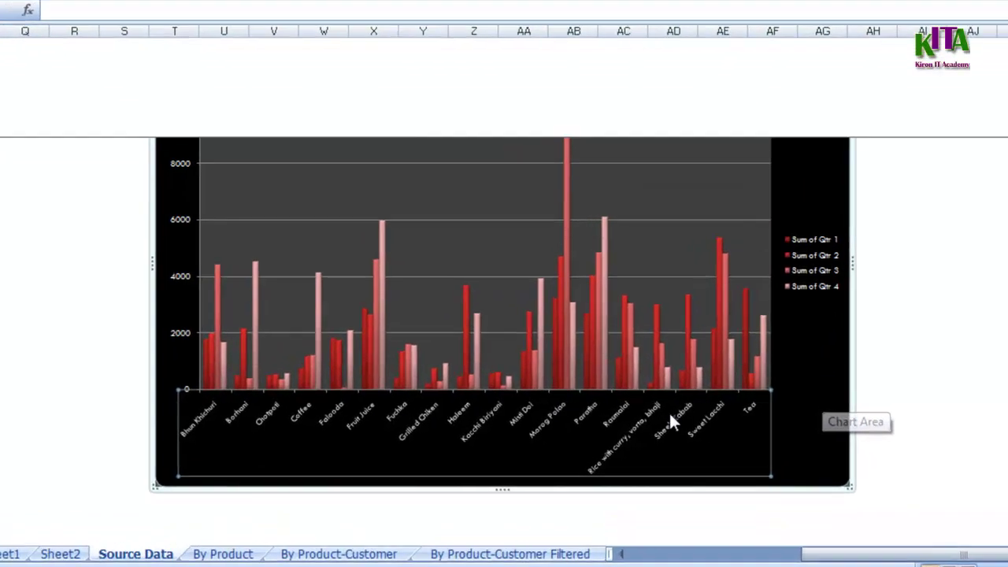
{"action": "scroll", "coordinate": [670, 412], "scroll_direction": "down", "scroll_amount": 2}
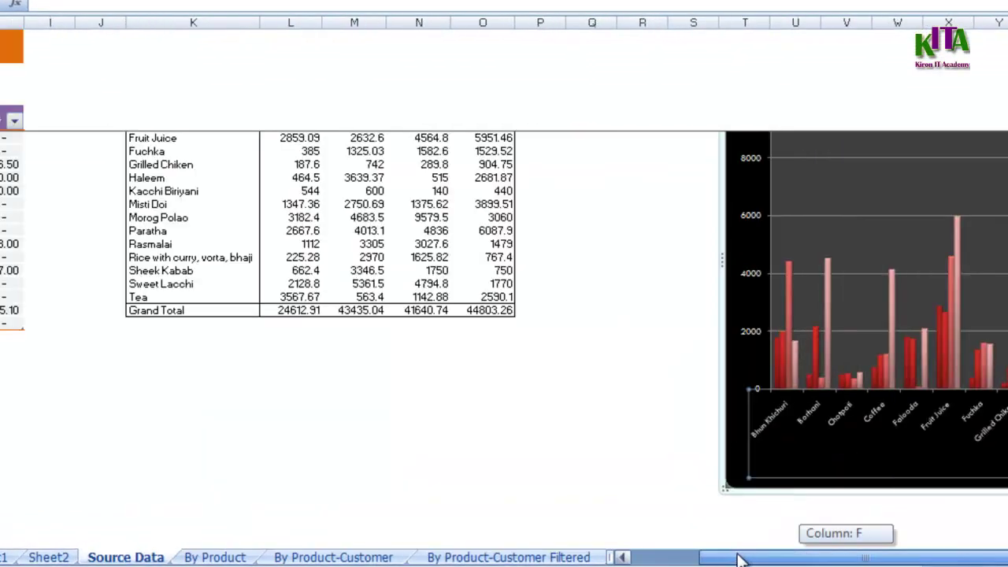
{"action": "left_click_drag", "start_coordinate": [848, 558], "coordinate": [547, 483]}
{"action": "scroll", "coordinate": [546, 483], "scroll_direction": "up", "scroll_amount": 1}
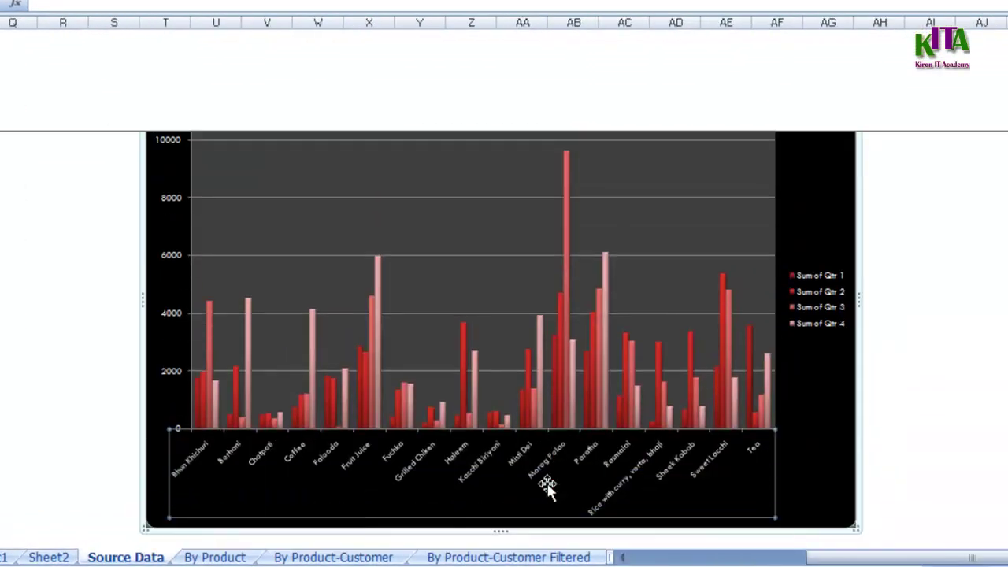
{"action": "scroll", "coordinate": [821, 428], "scroll_direction": "down", "scroll_amount": 1}
{"action": "scroll", "coordinate": [855, 522], "scroll_direction": "up", "scroll_amount": 1}
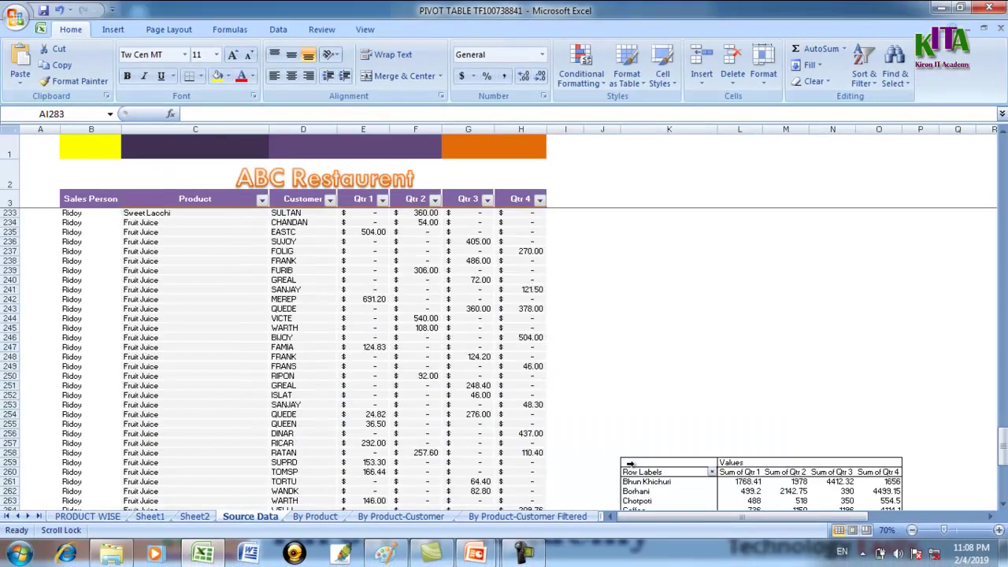
Scroll the workbook to view the PRODUCT WISE pivot table and its quarterly sales chart.
{"action": "left_click_drag", "start_coordinate": [686, 517], "coordinate": [791, 517]}
{"action": "scroll", "coordinate": [680, 513], "scroll_direction": "down", "scroll_amount": 3}
{"action": "scroll", "coordinate": [731, 474], "scroll_direction": "down", "scroll_amount": 1}
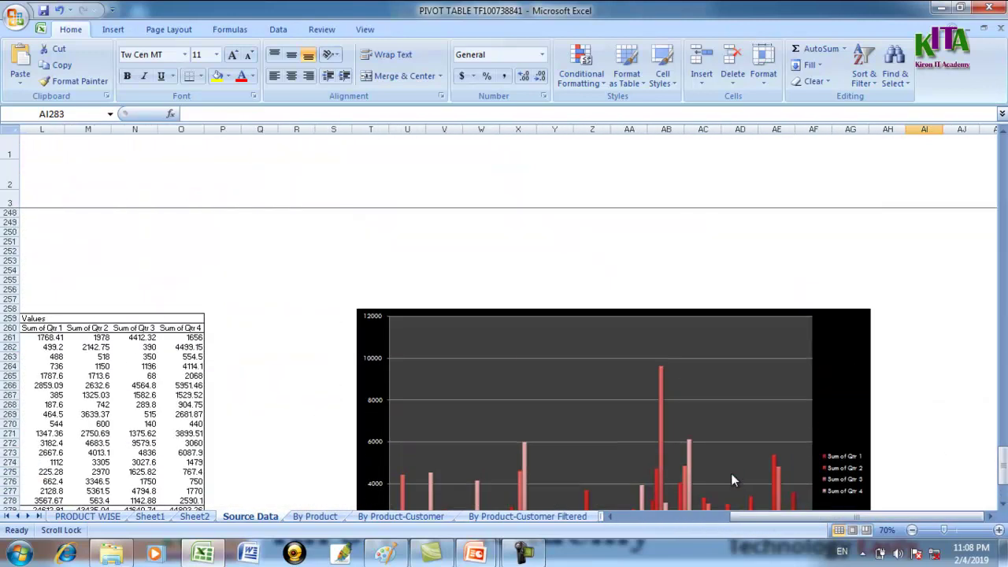
{"action": "scroll", "coordinate": [725, 466], "scroll_direction": "down", "scroll_amount": 2}
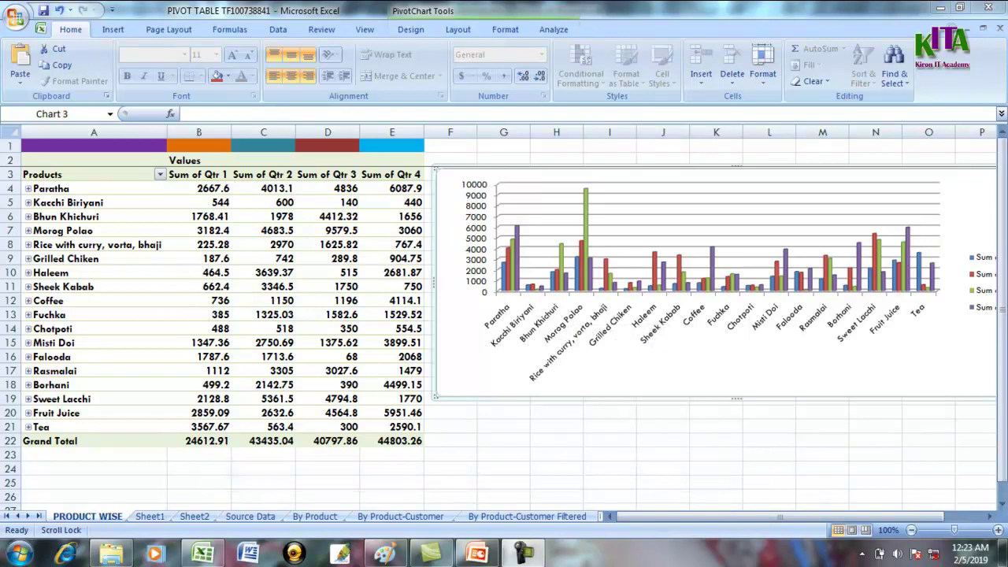
{"action": "left_click", "coordinate": [990, 519]}
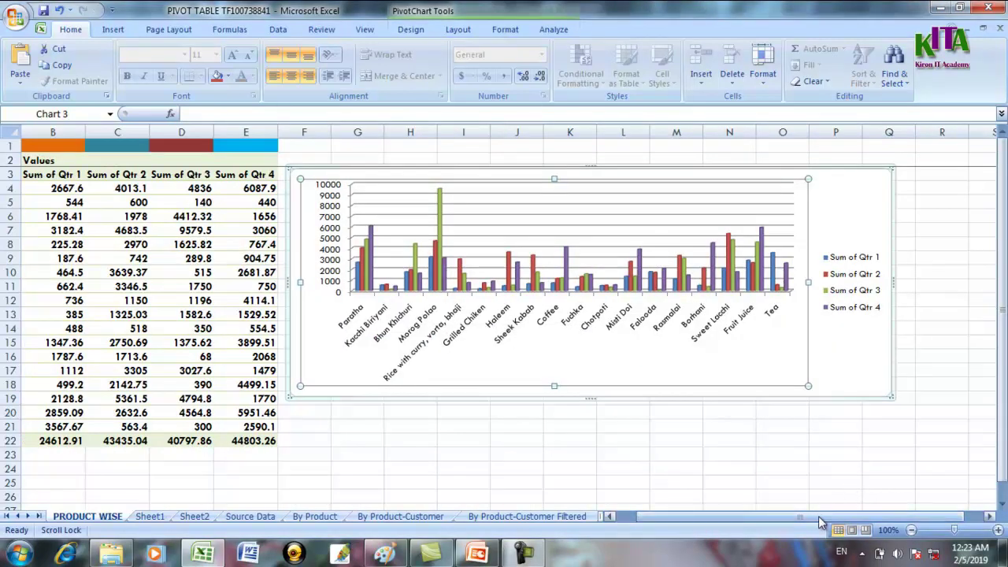
{"action": "left_click_drag", "start_coordinate": [818, 522], "coordinate": [744, 524]}
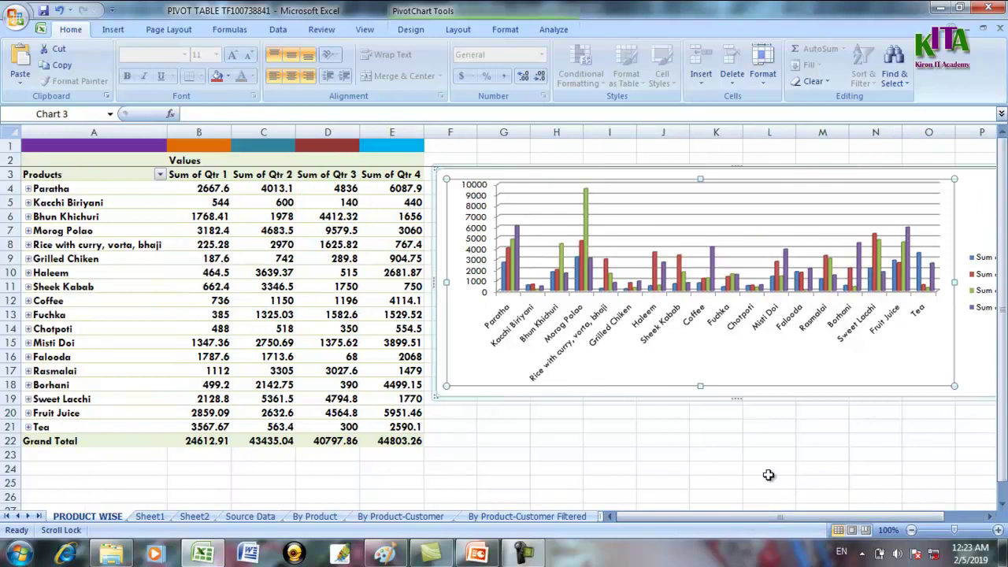
{"action": "left_click", "coordinate": [714, 451]}
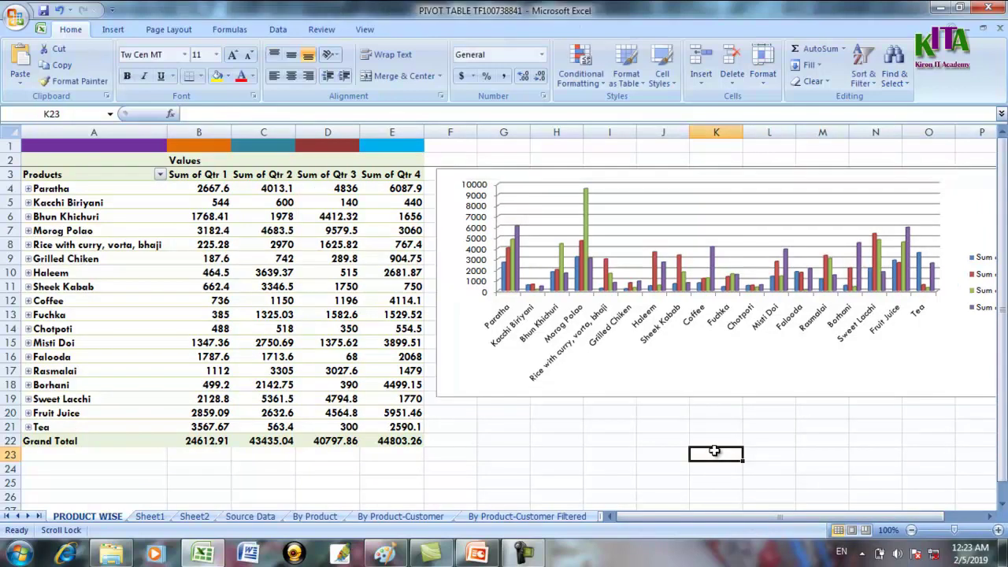
{"action": "mouse_move", "coordinate": [659, 516]}
{"action": "left_mouse_down"}
{"action": "mouse_move", "coordinate": [737, 521]}
{"action": "mouse_move", "coordinate": [693, 528]}
{"action": "left_mouse_up"}
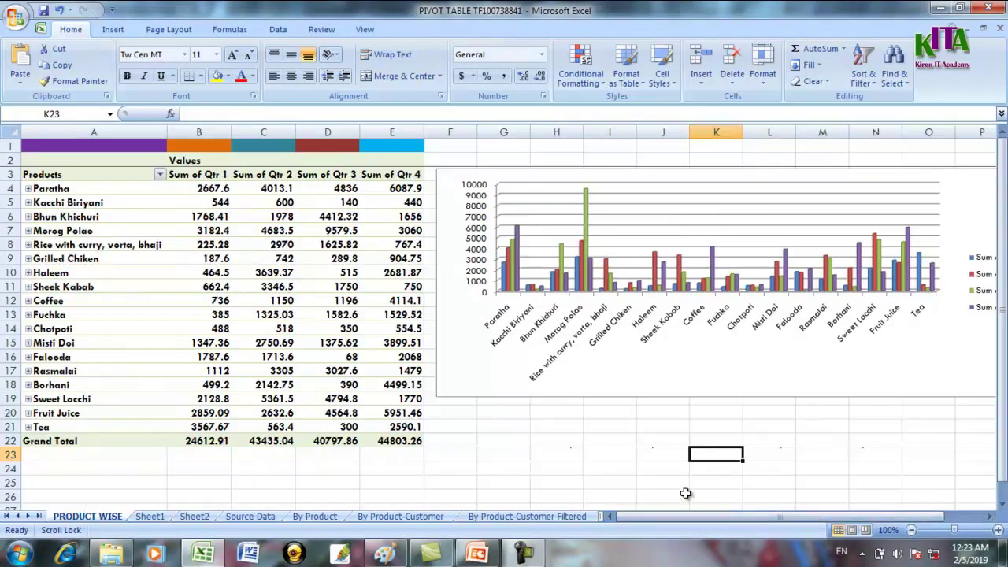